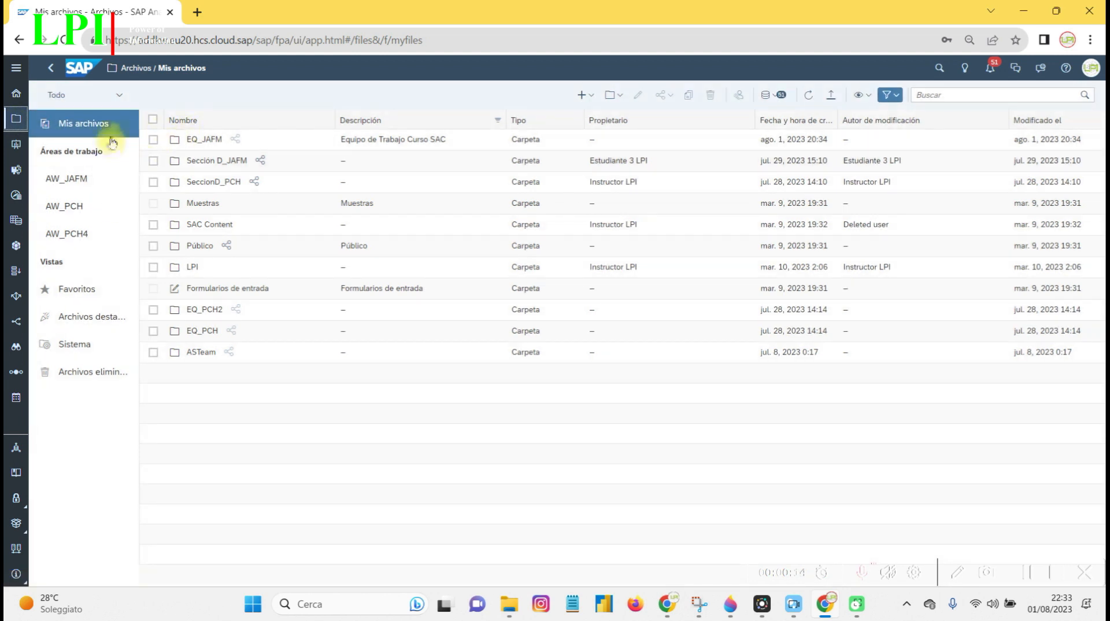
Step: Open the dataset DS_DailyDelhiClimate_train from LPI / DS & Models / DS Analisis Clima NewDelhi and dismiss its dependency notice
click(196, 267)
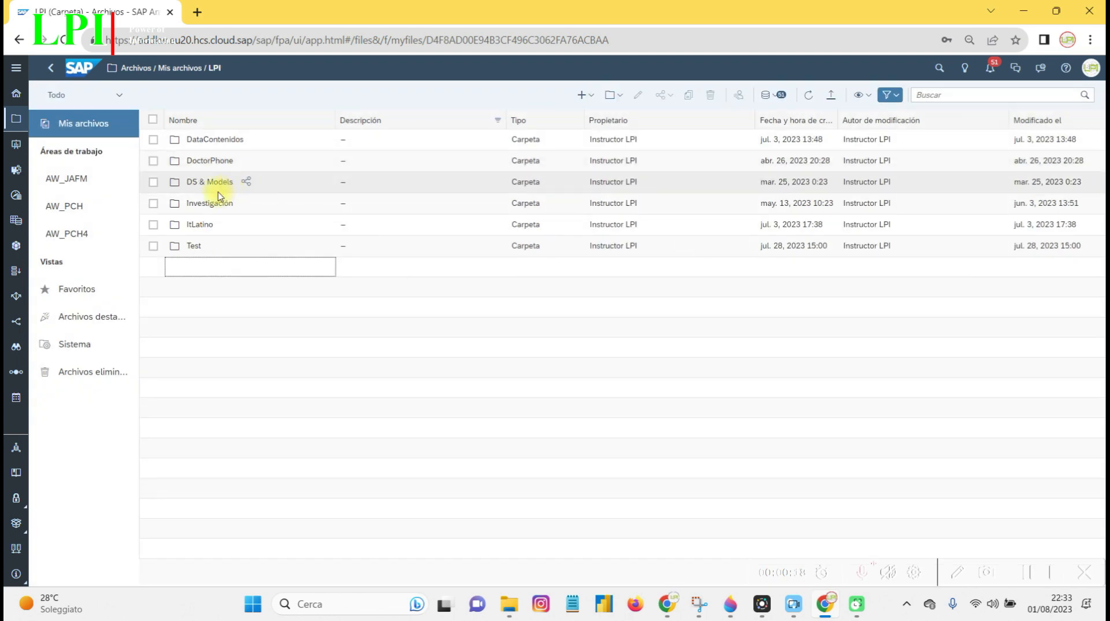
click(211, 183)
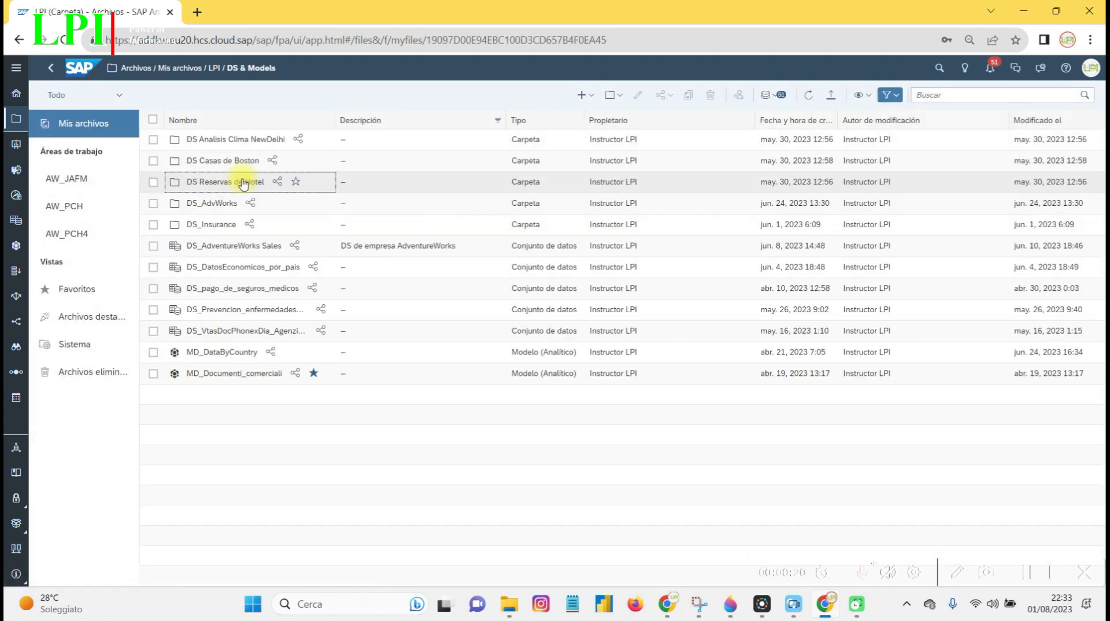
click(241, 143)
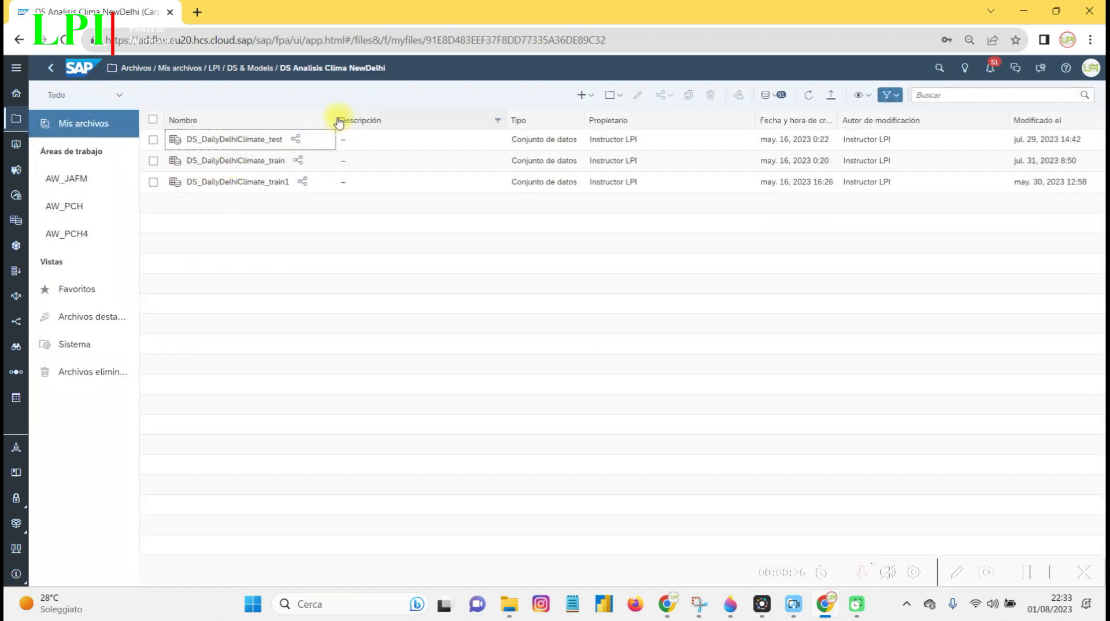
drag(334, 117, 370, 118)
click(257, 160)
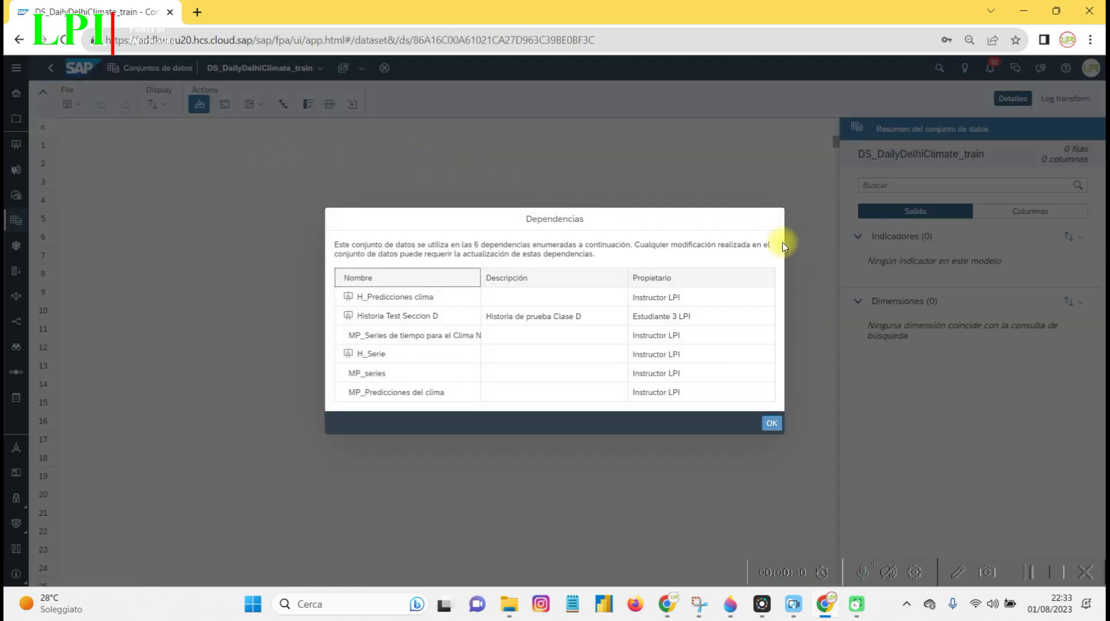
click(773, 424)
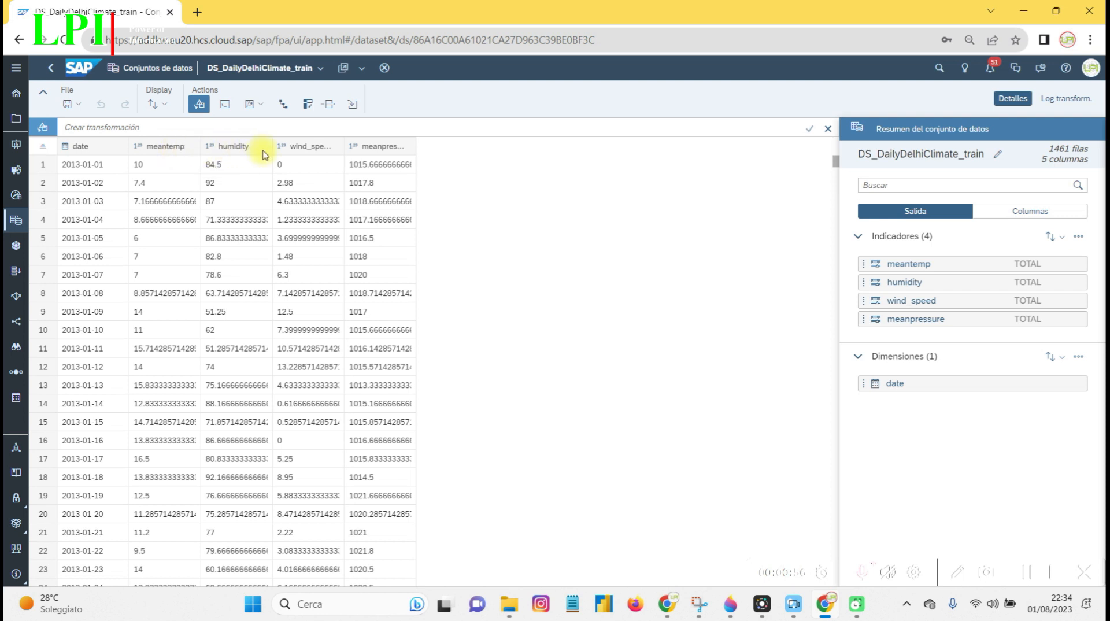
Step: Widen the wind_speed and meanpressure columns and sort the dataset by date, newest first, to review the records
drag(343, 146, 394, 146)
drag(465, 144, 518, 148)
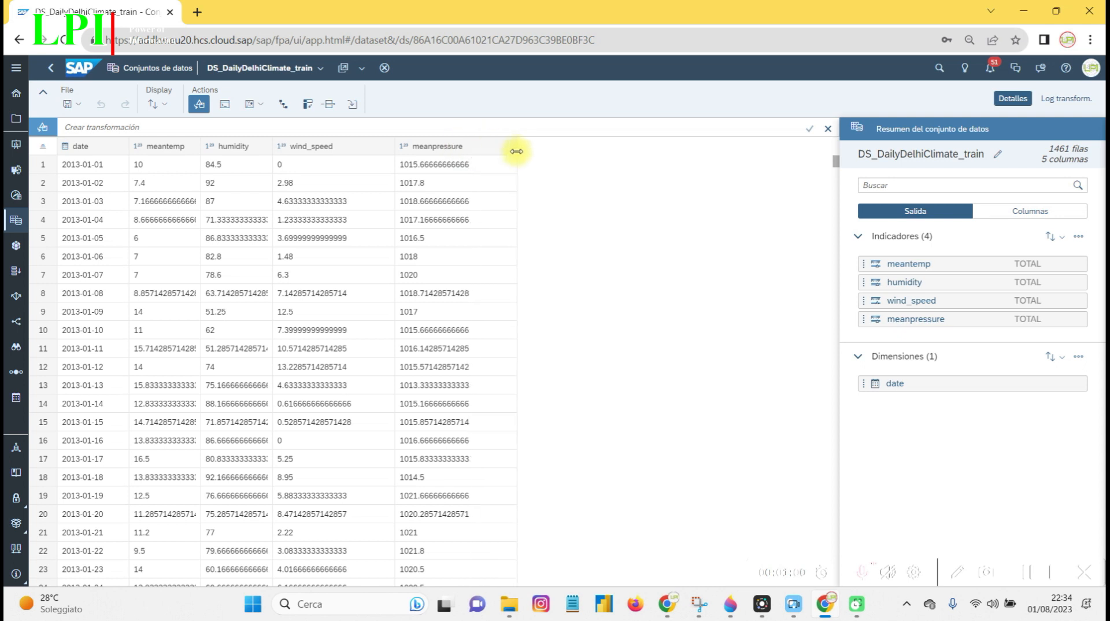
click(111, 147)
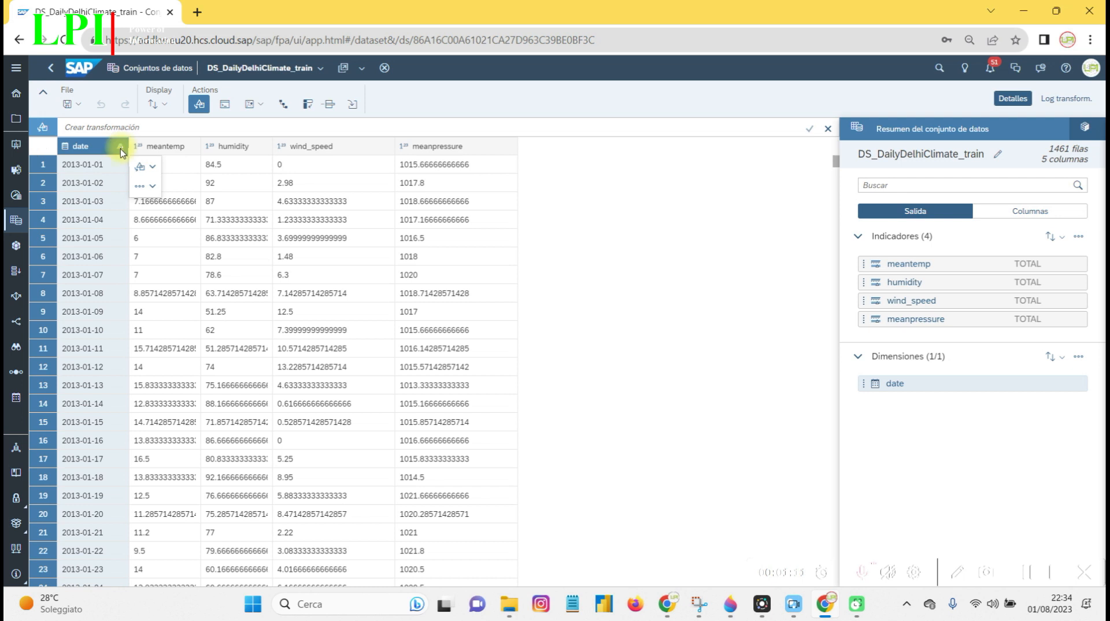
click(120, 148)
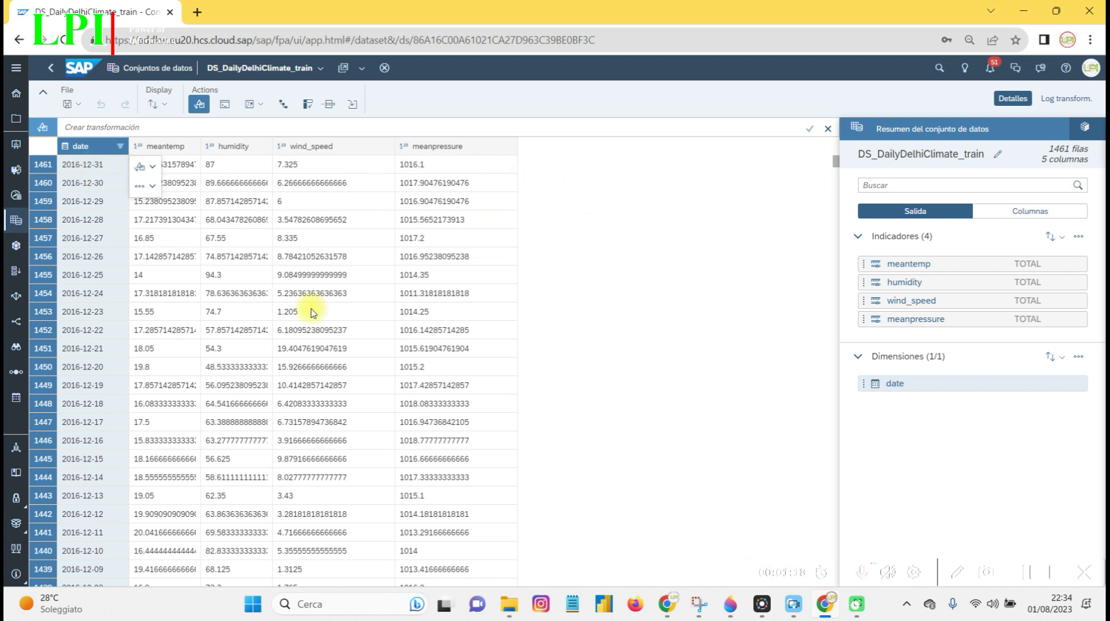
scroll(312, 313, down, 14)
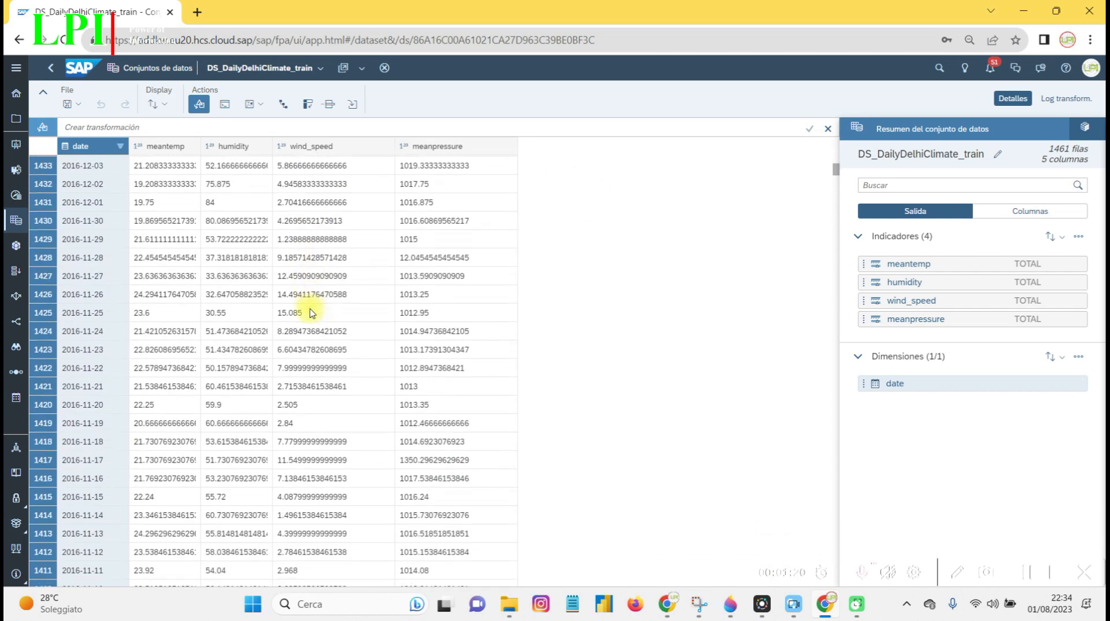
scroll(311, 313, down, 20)
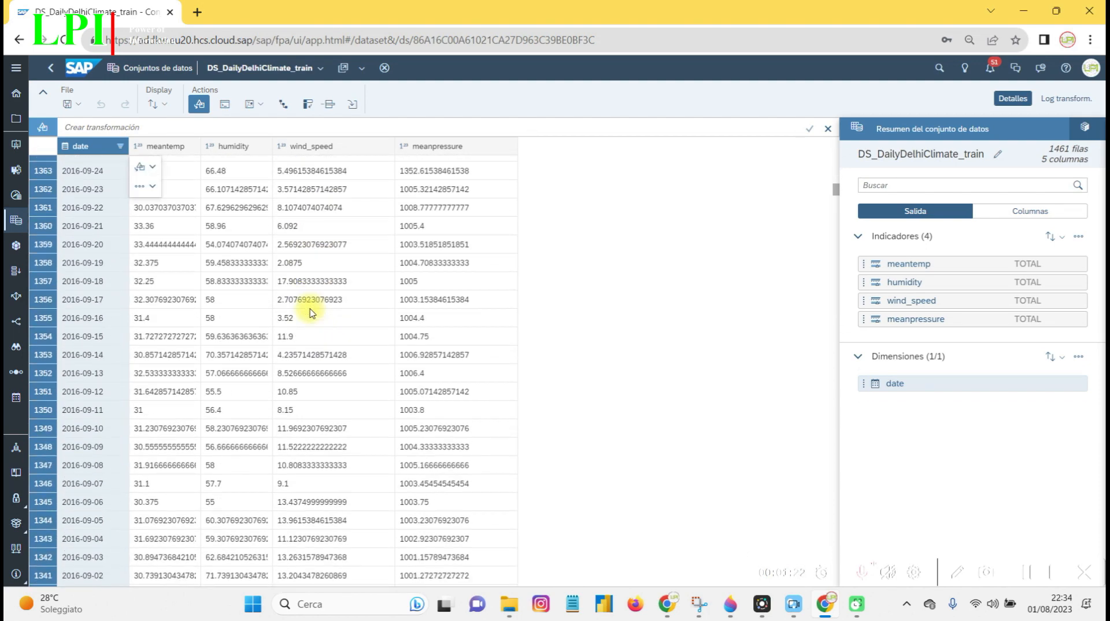
scroll(306, 317, up, 20)
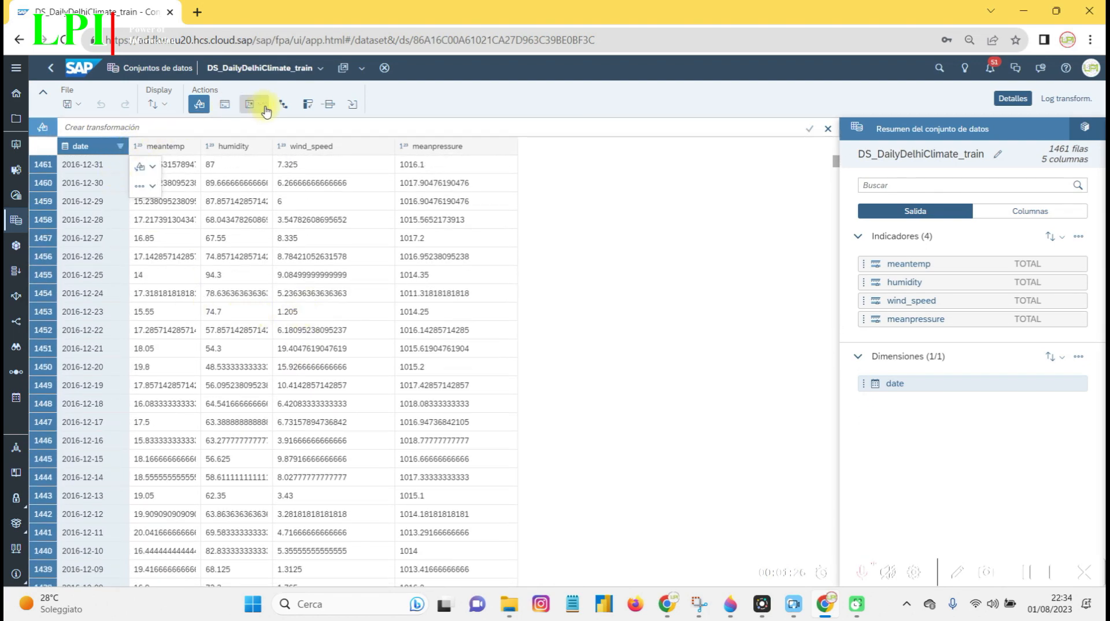
Step: Create a story with an Área de diseño page from this dataset, using the classic design experience
click(361, 69)
mouse_move(358, 107)
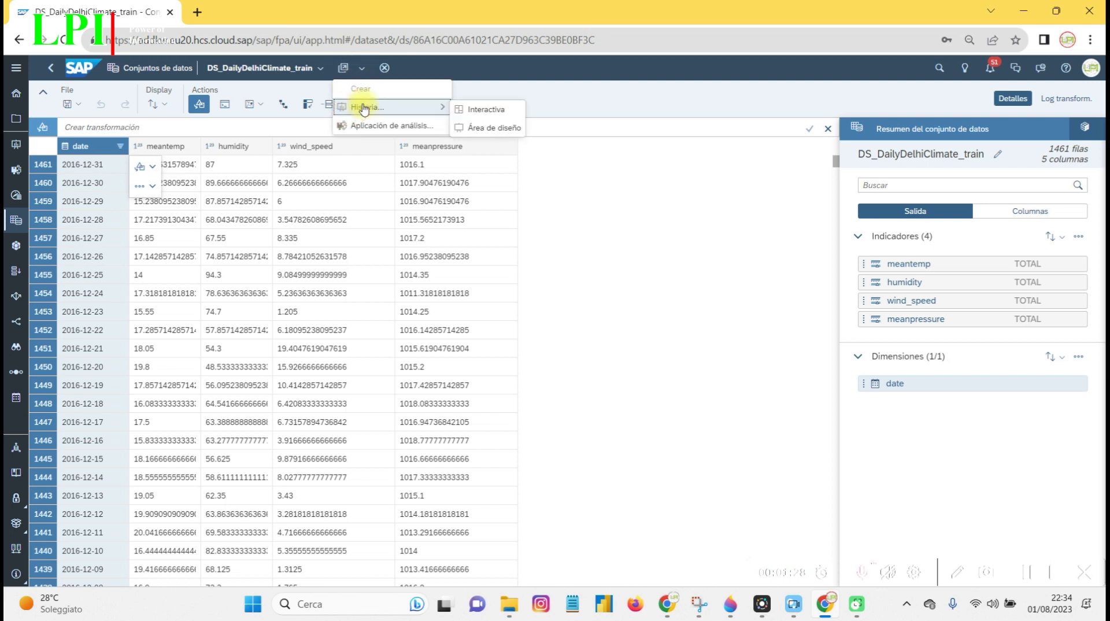
click(493, 128)
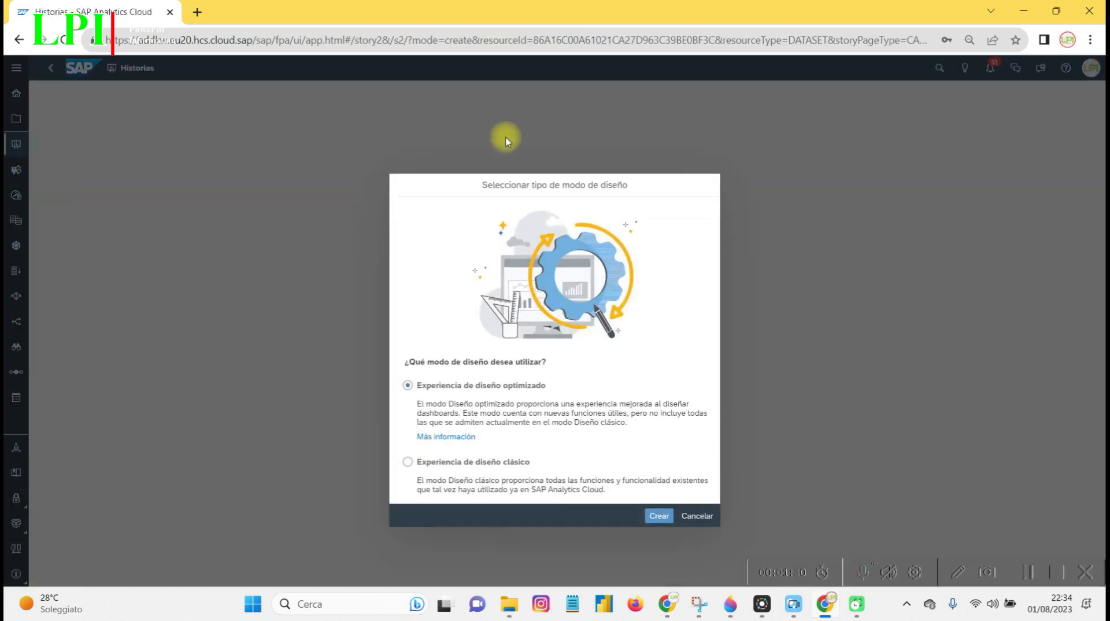
click(408, 432)
click(654, 491)
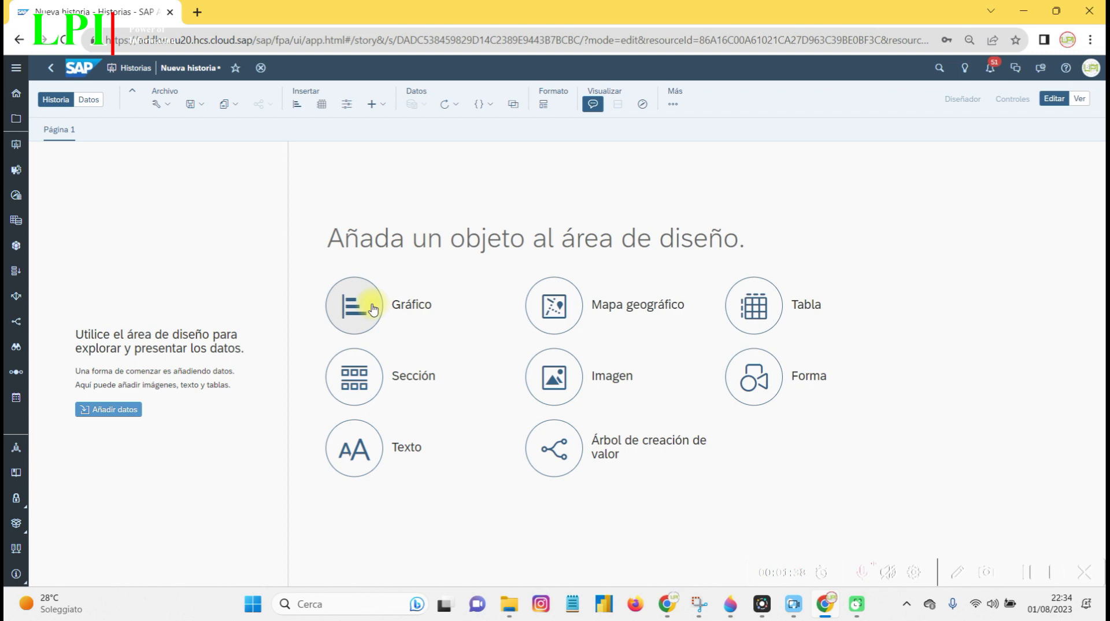
Step: Insert a chart on the page, make it about twice as wide, and set its type to the time series trend
click(355, 308)
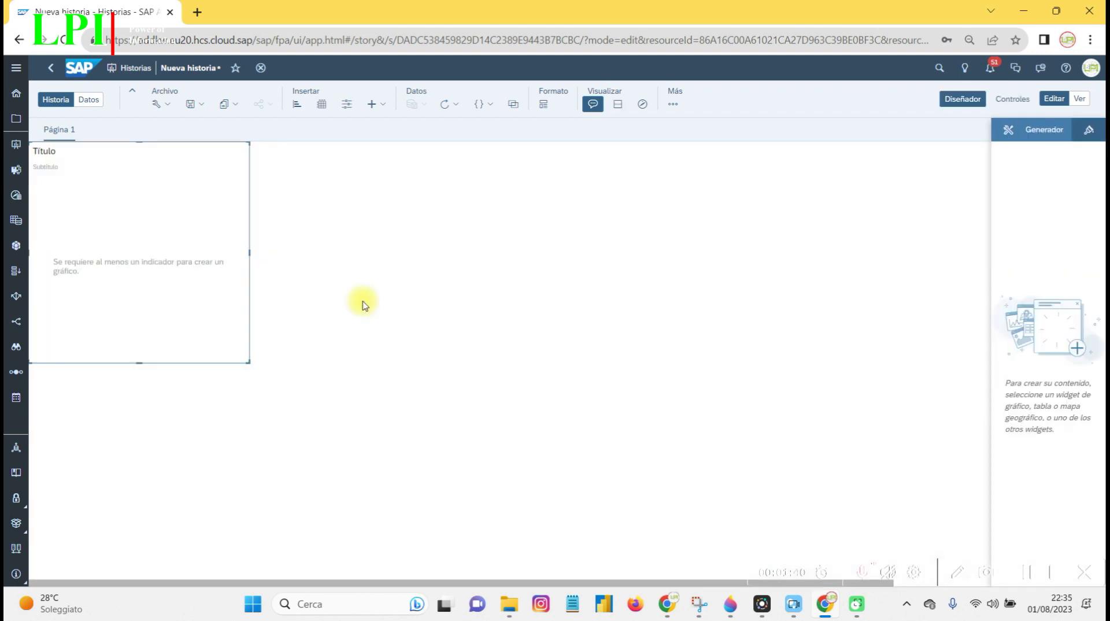
drag(247, 359, 497, 346)
click(955, 267)
click(966, 327)
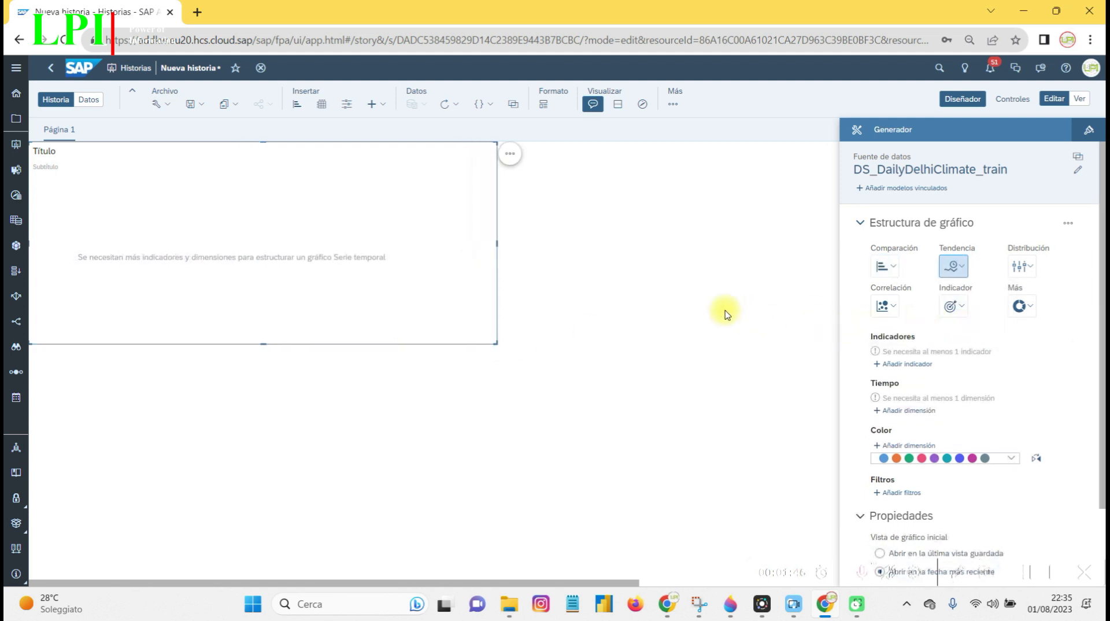
Step: Add meantemp as the indicator and date as the time dimension of the time series chart
click(899, 364)
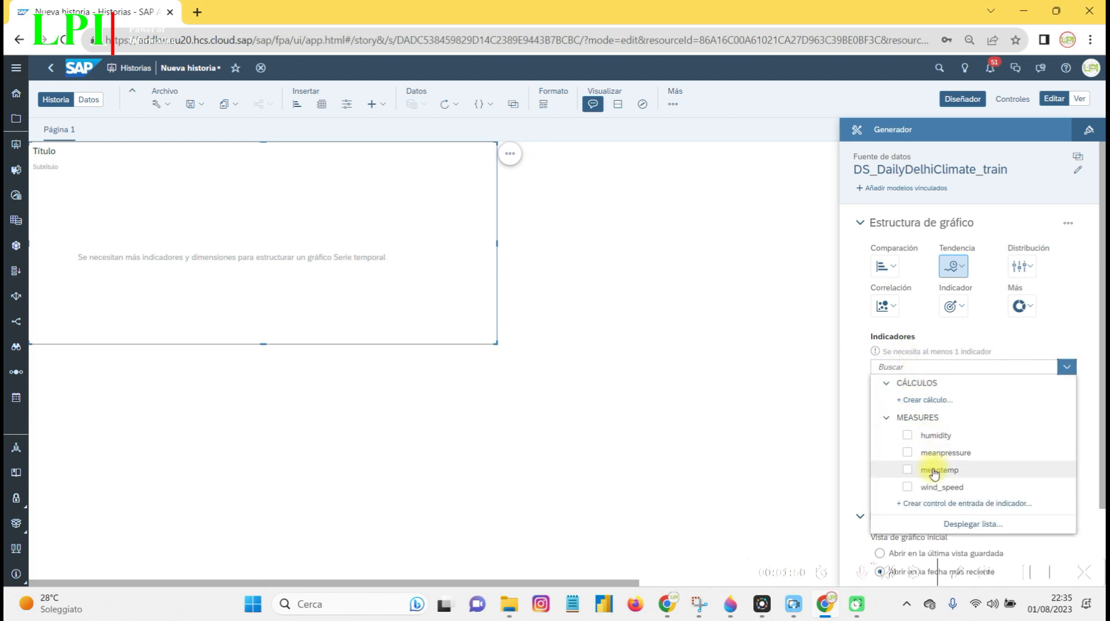
click(911, 470)
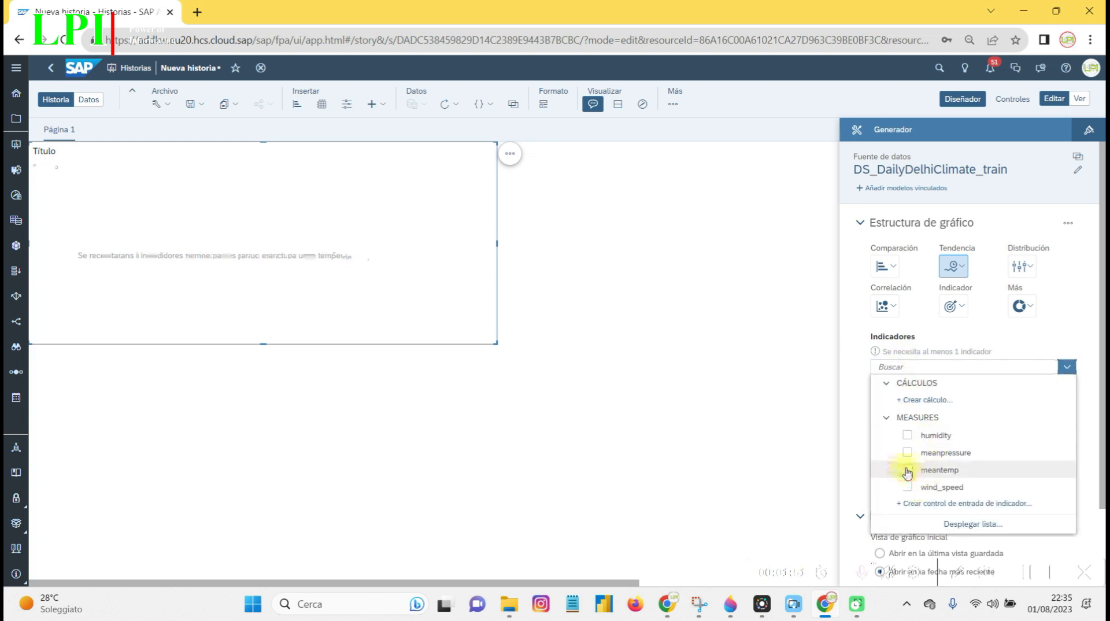
click(1057, 332)
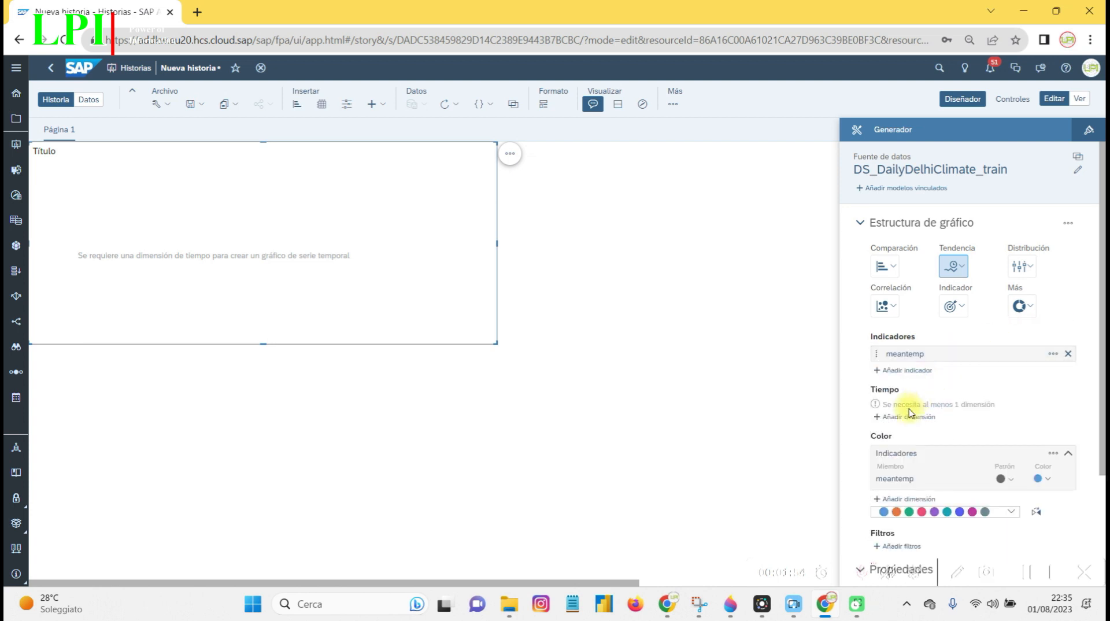
click(895, 417)
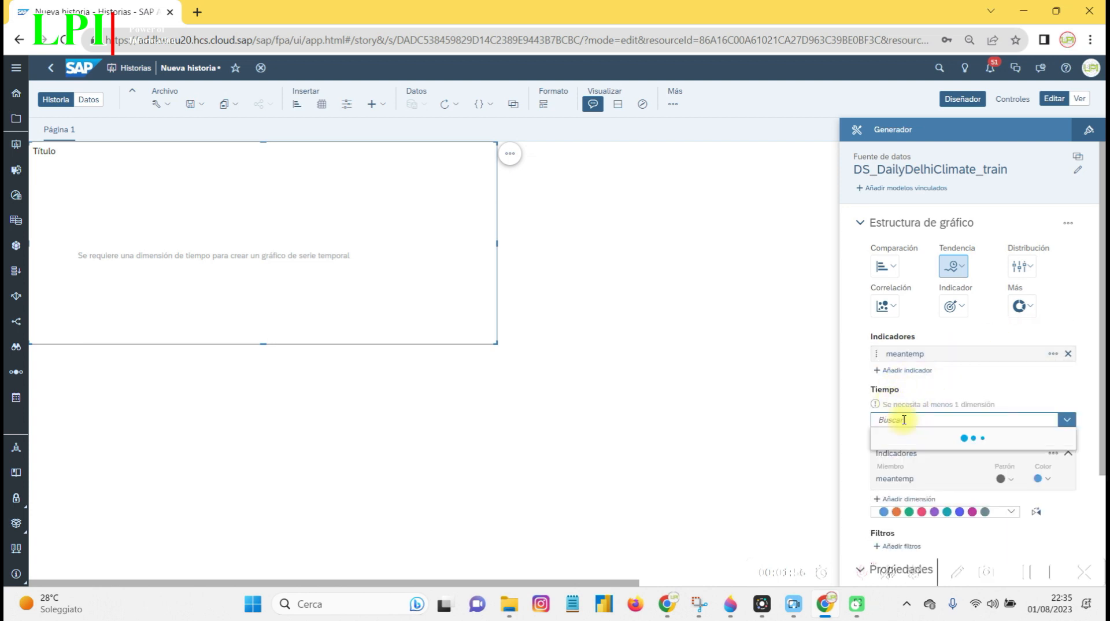
click(893, 441)
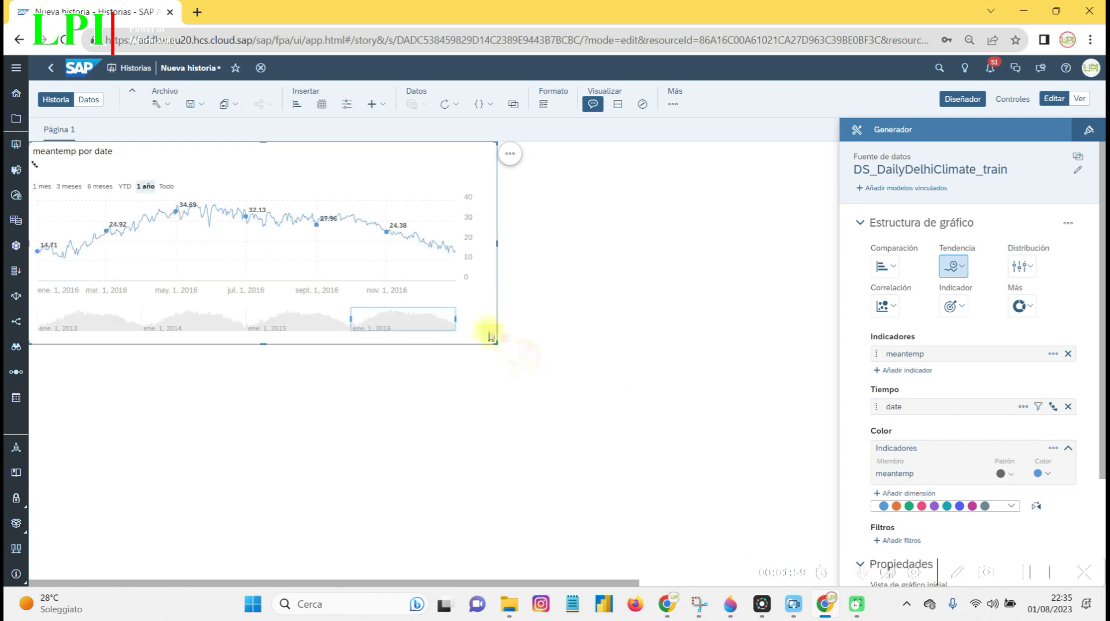
Step: Show the whole period (Todo) in the time series chart and make the chart slightly wider and shorter
click(166, 186)
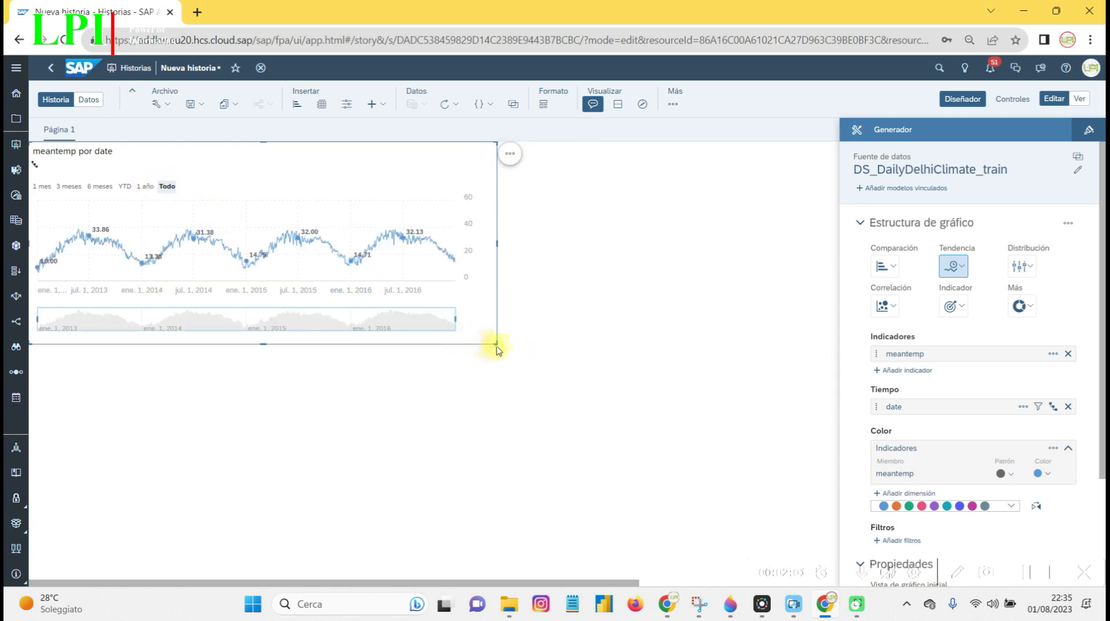
drag(496, 345, 502, 337)
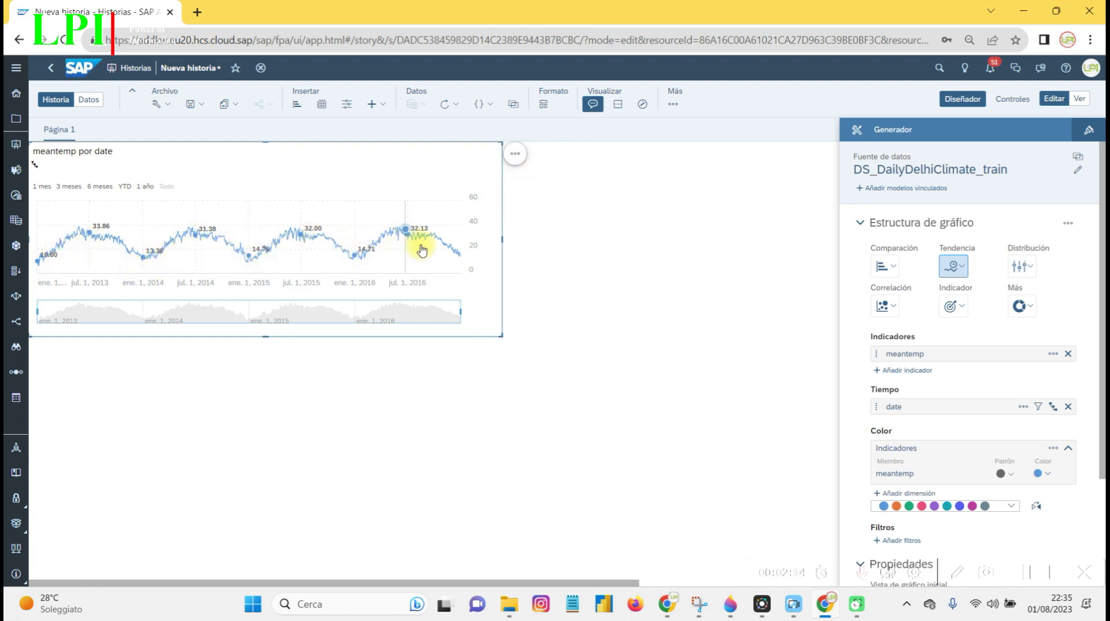
click(553, 240)
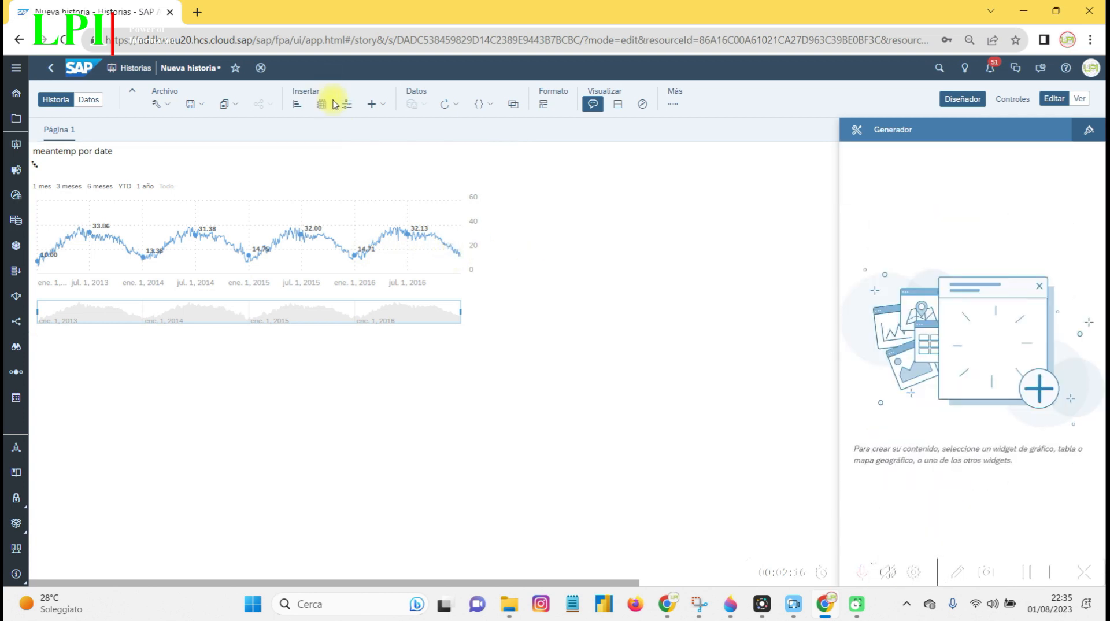
Step: Insert a second chart beside the first, match its height, widen it, and set its type to the Histograma distribution
click(297, 108)
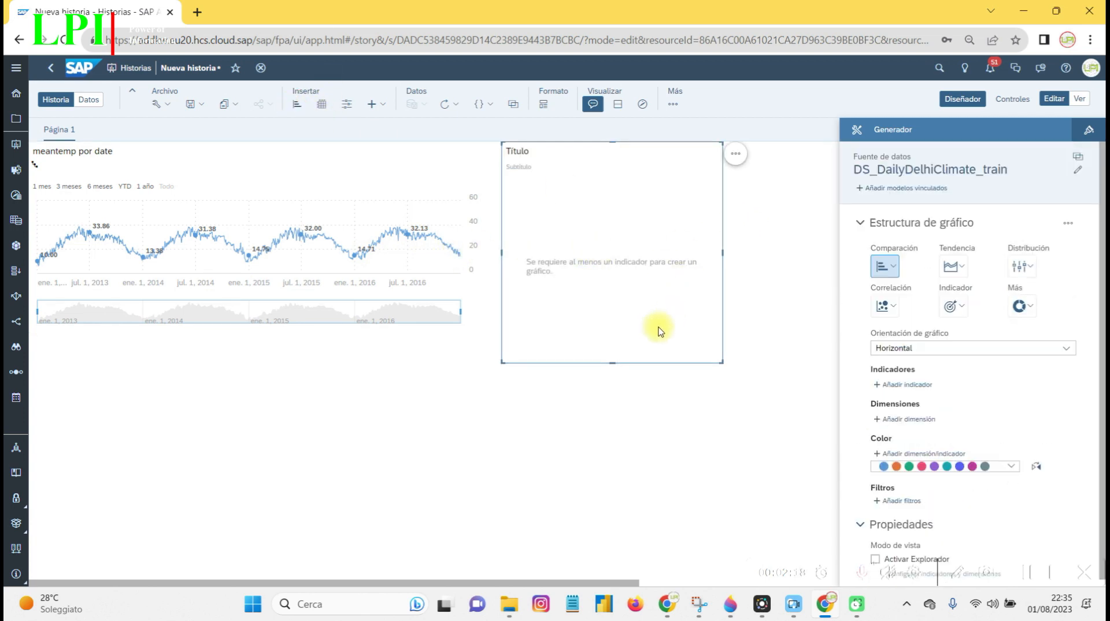
drag(615, 362, 616, 337)
drag(720, 241, 828, 243)
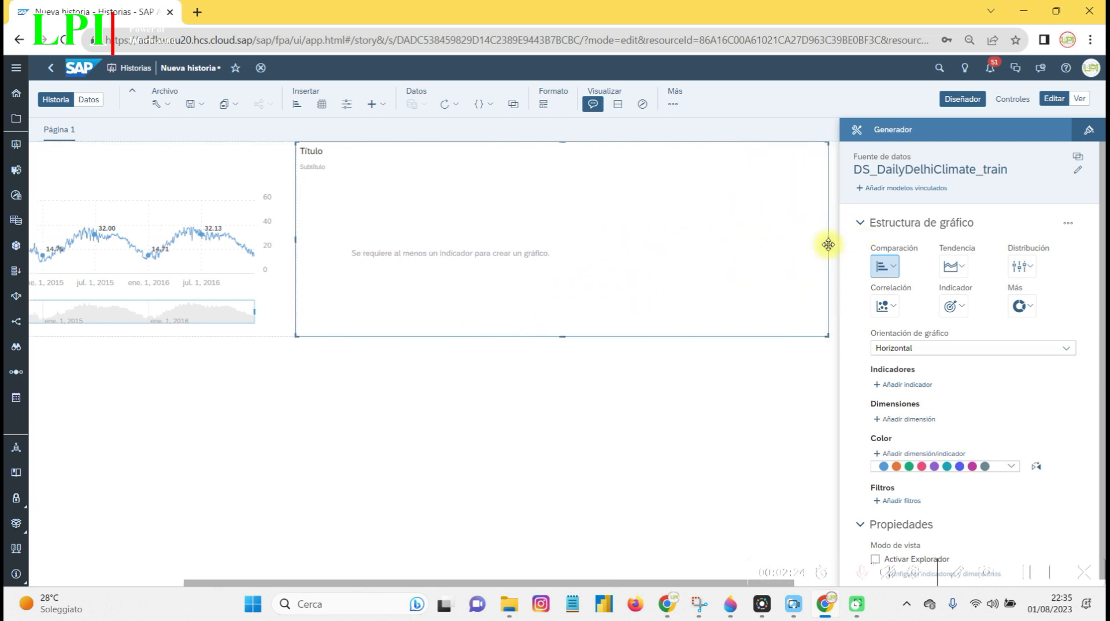
click(1021, 266)
click(1033, 327)
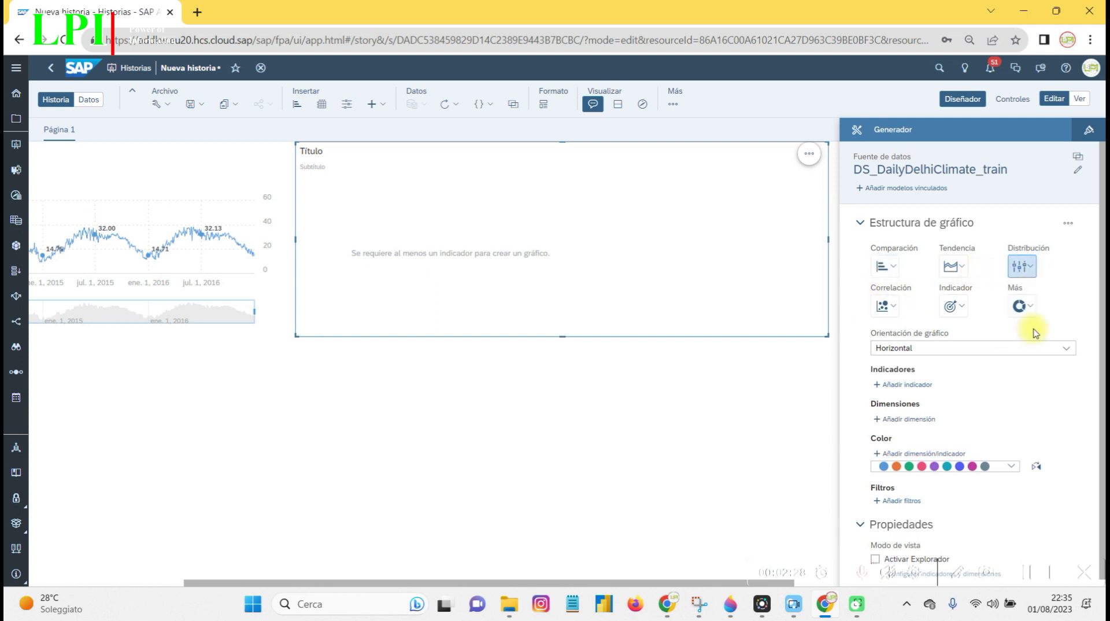
Step: Add meantemp as the indicator and date as the aggregation dimension of the histogram
click(904, 376)
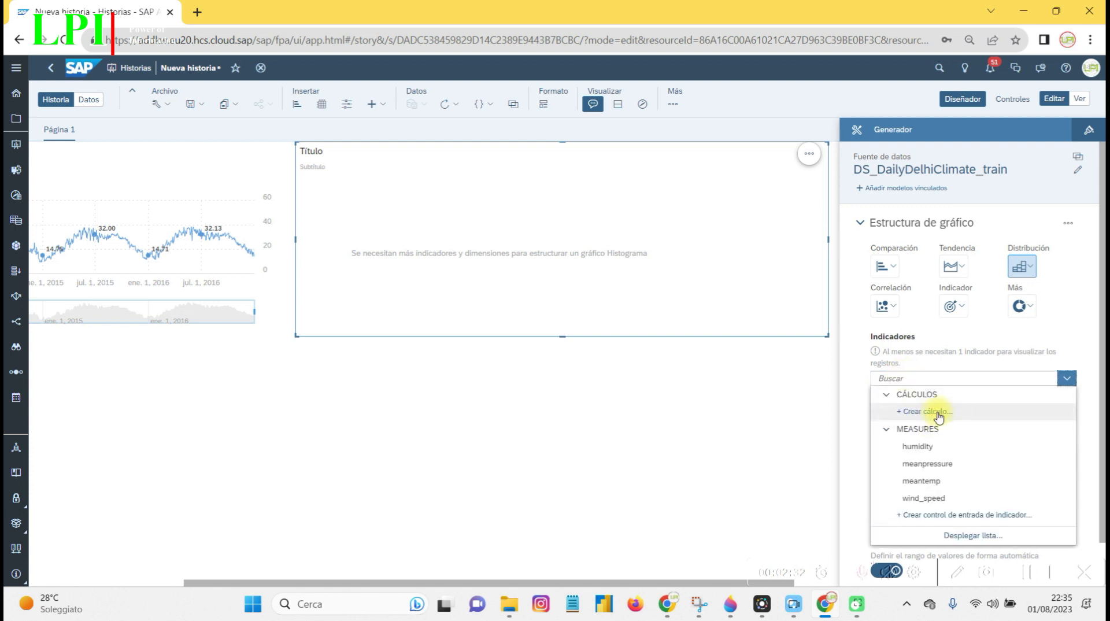
click(935, 483)
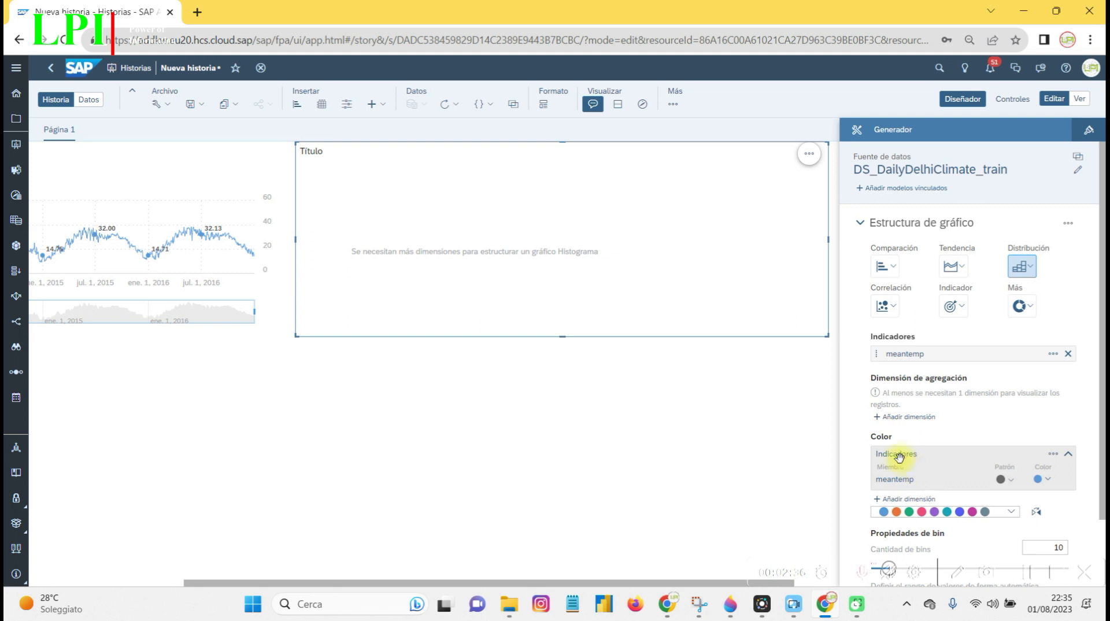
click(915, 417)
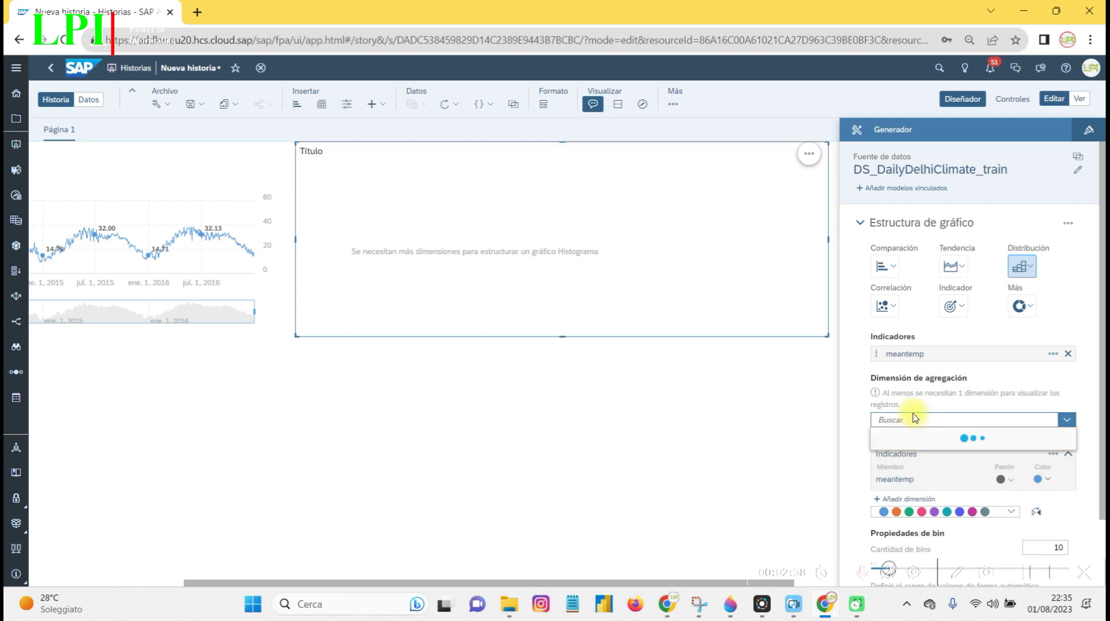
click(914, 438)
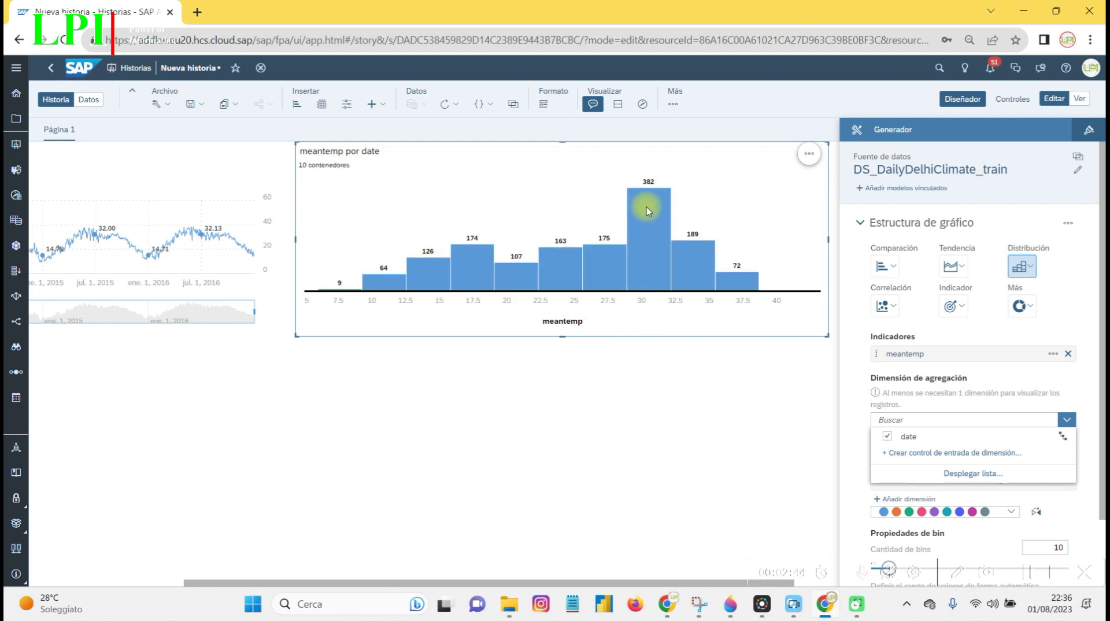
click(638, 368)
mouse_move(654, 244)
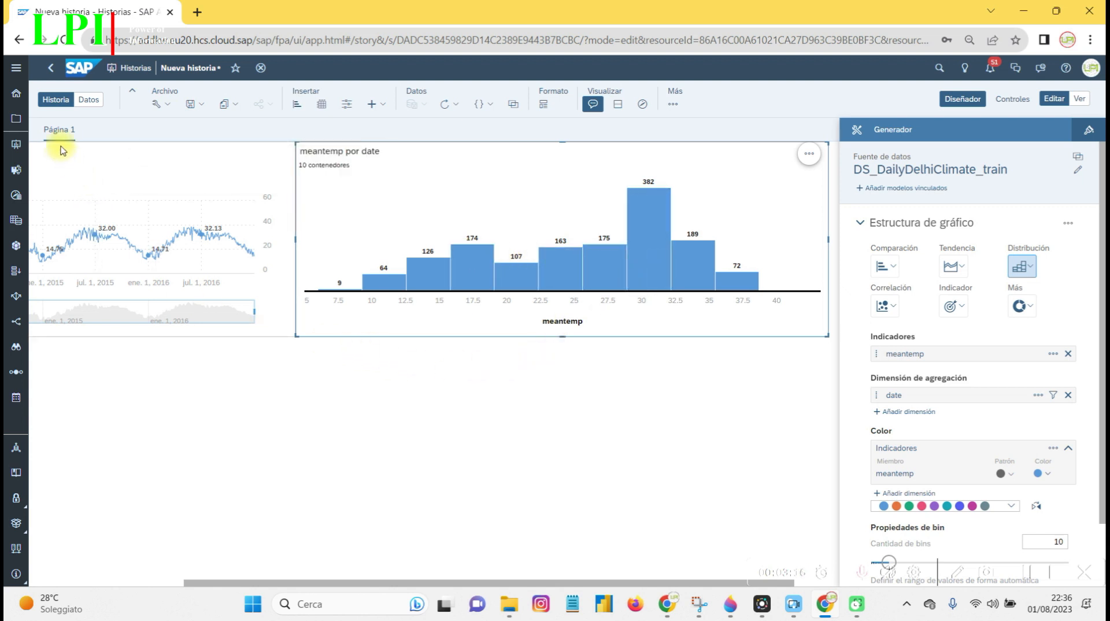
Step: Rename the story page Página 1 as Temperatura
click(80, 132)
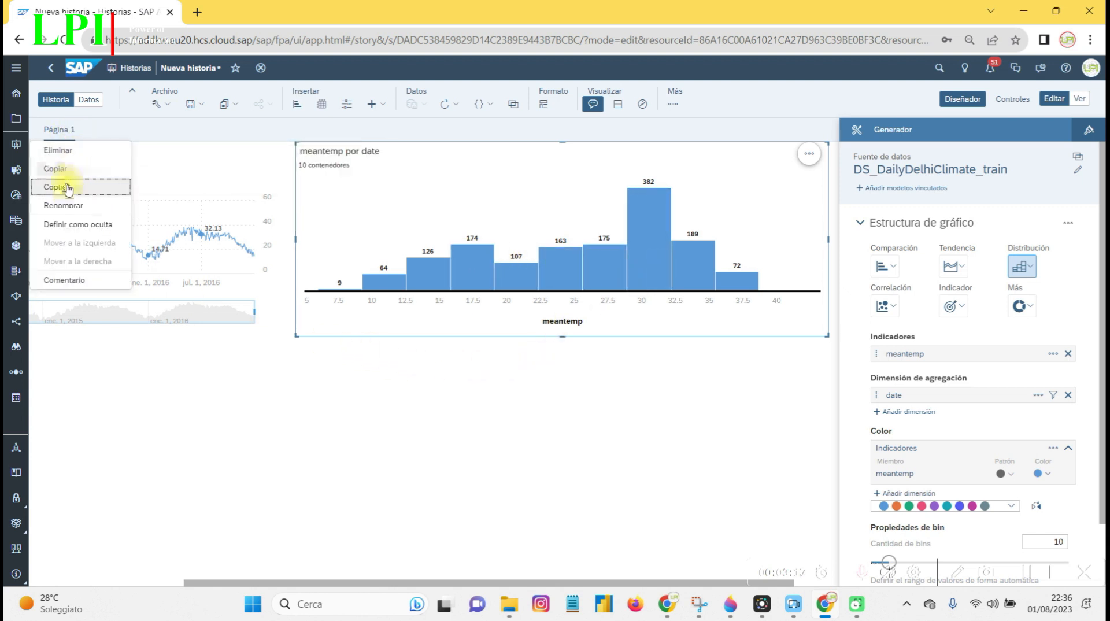
click(64, 206)
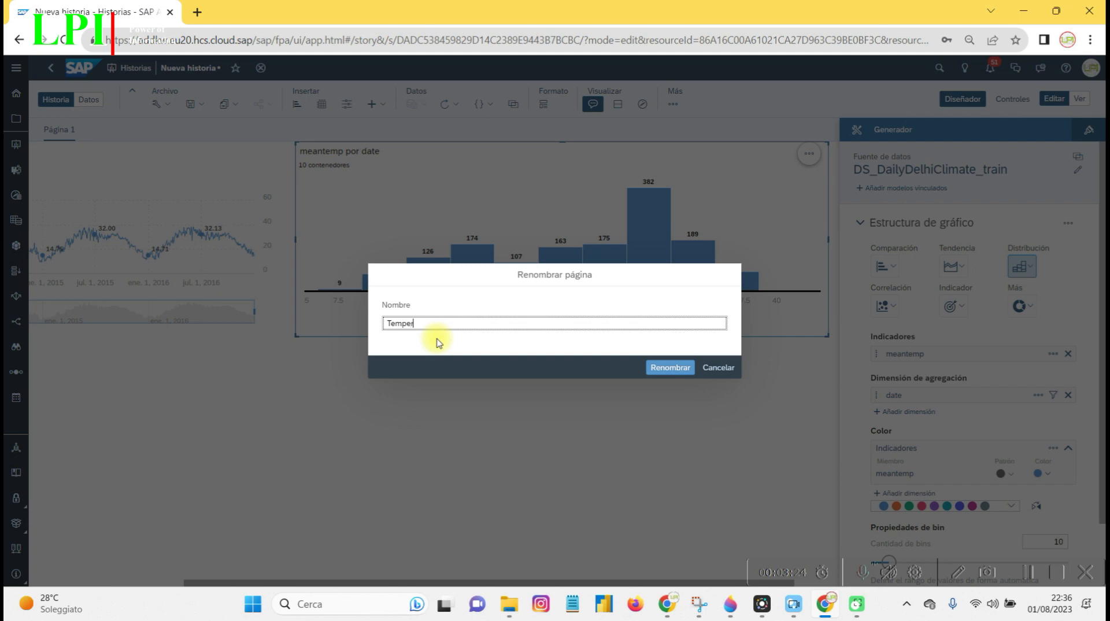
text(Temperatura)
key(Return)
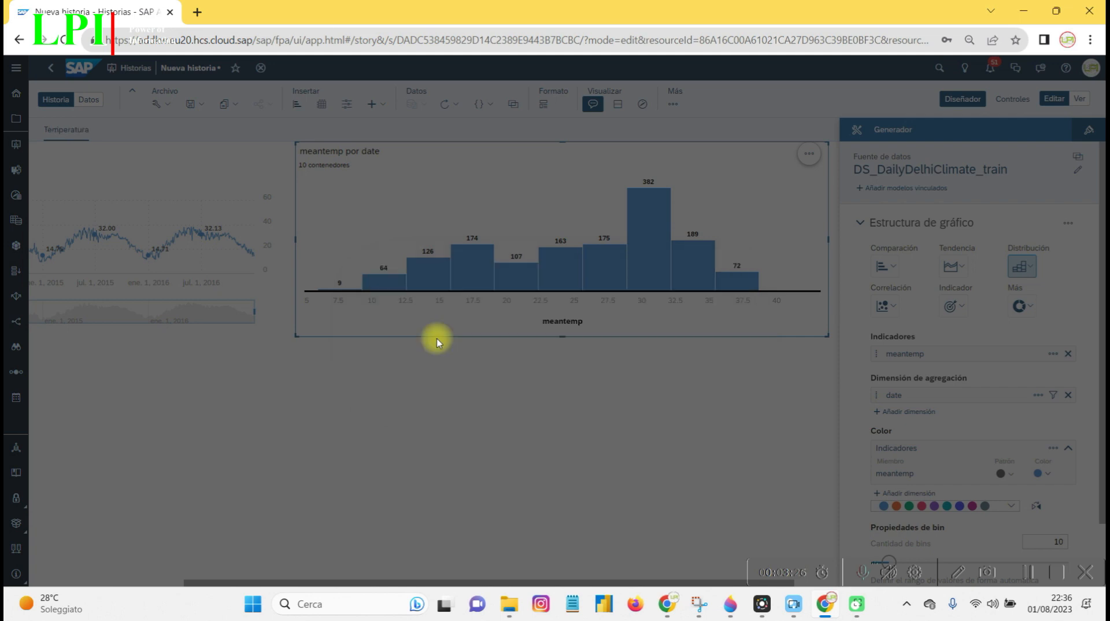
Step: Duplicate the Temperatura page and rename the copy as Humedad
click(97, 134)
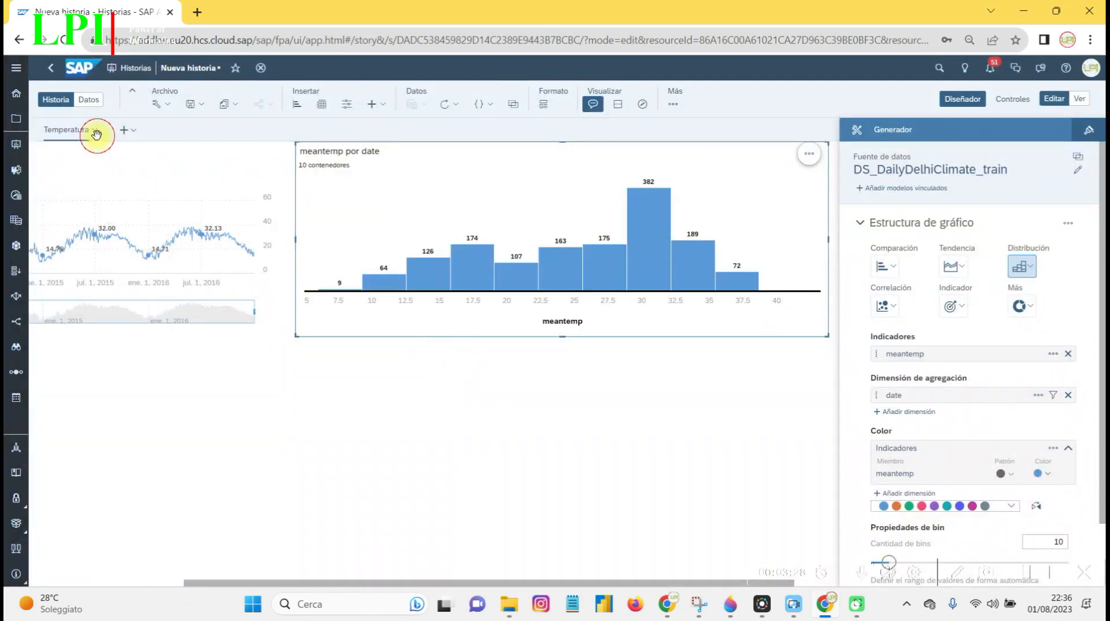
click(93, 132)
click(73, 168)
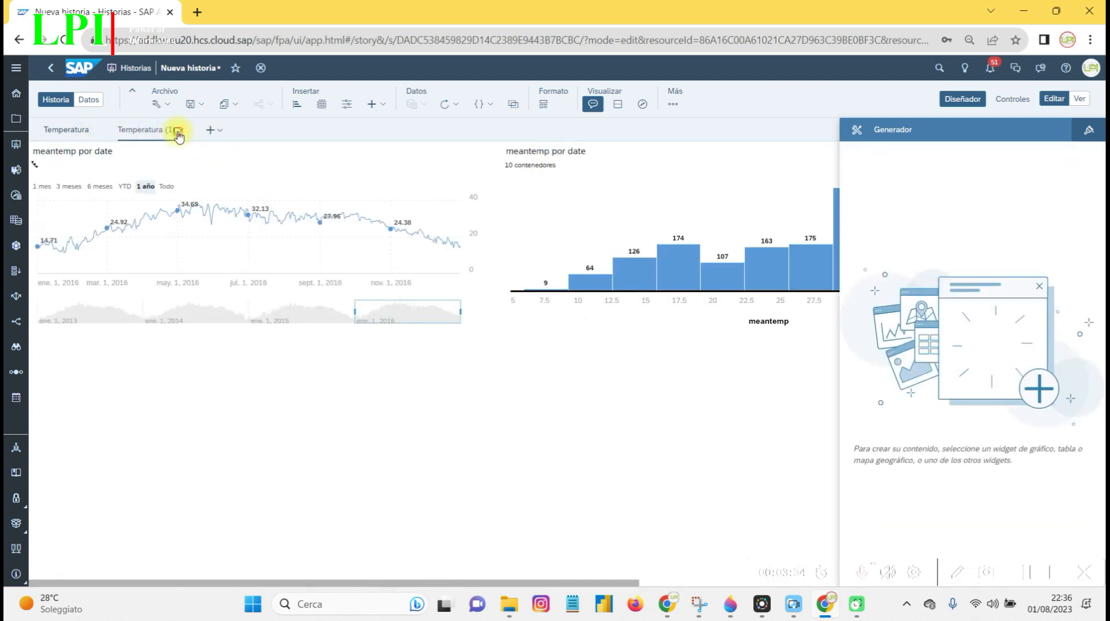
click(179, 130)
click(172, 207)
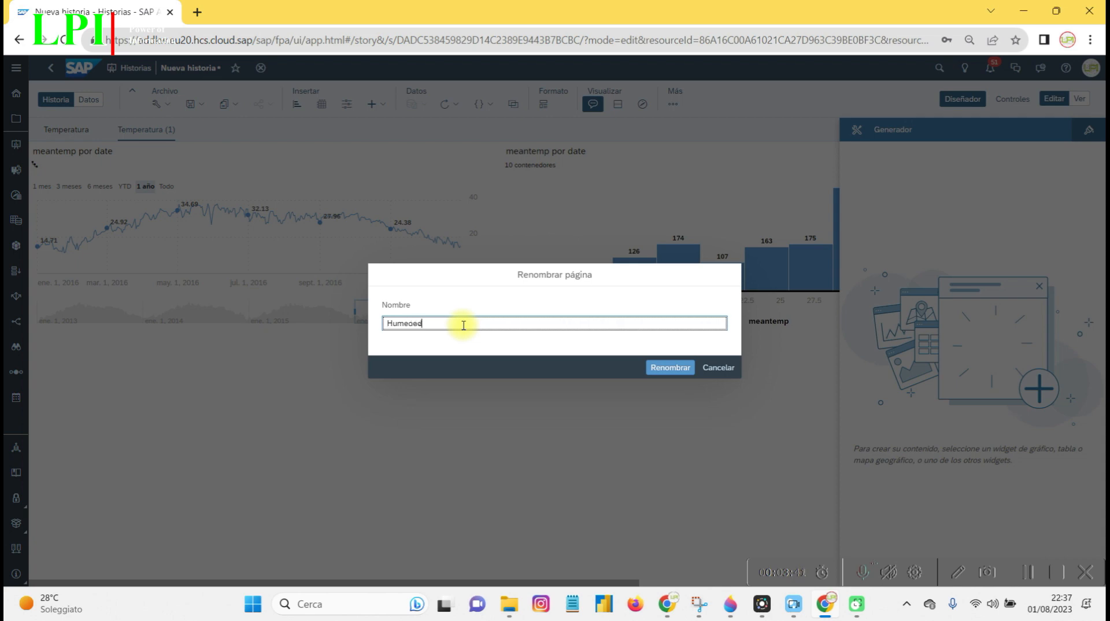
key(Return)
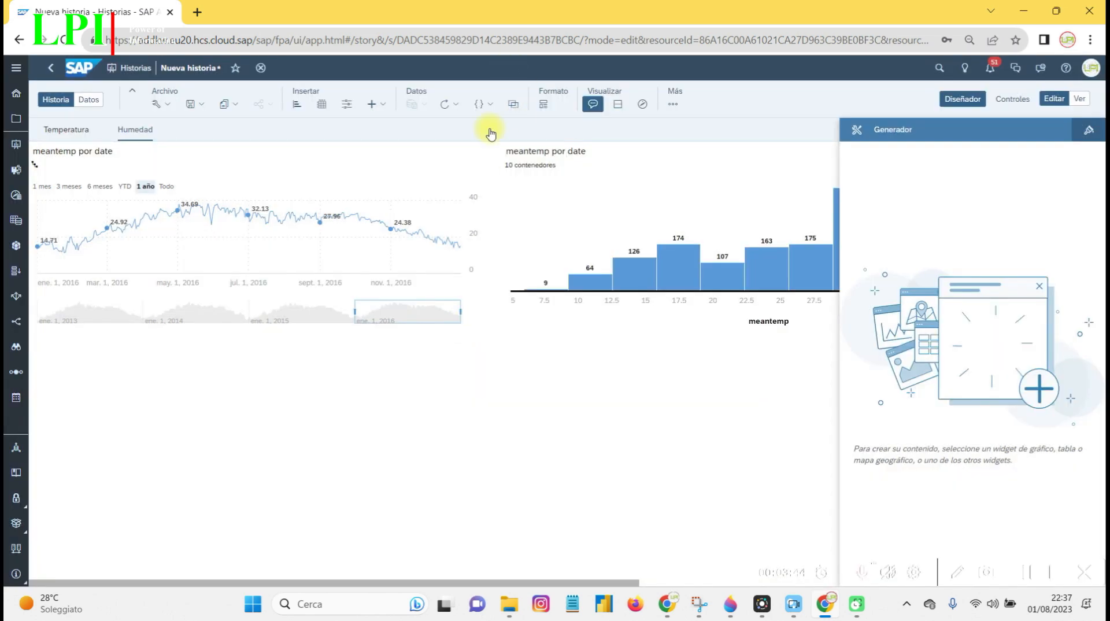
Step: Replace meantemp with humidity as the indicator of the Humedad page's time series chart and show the whole period (Todo)
click(477, 181)
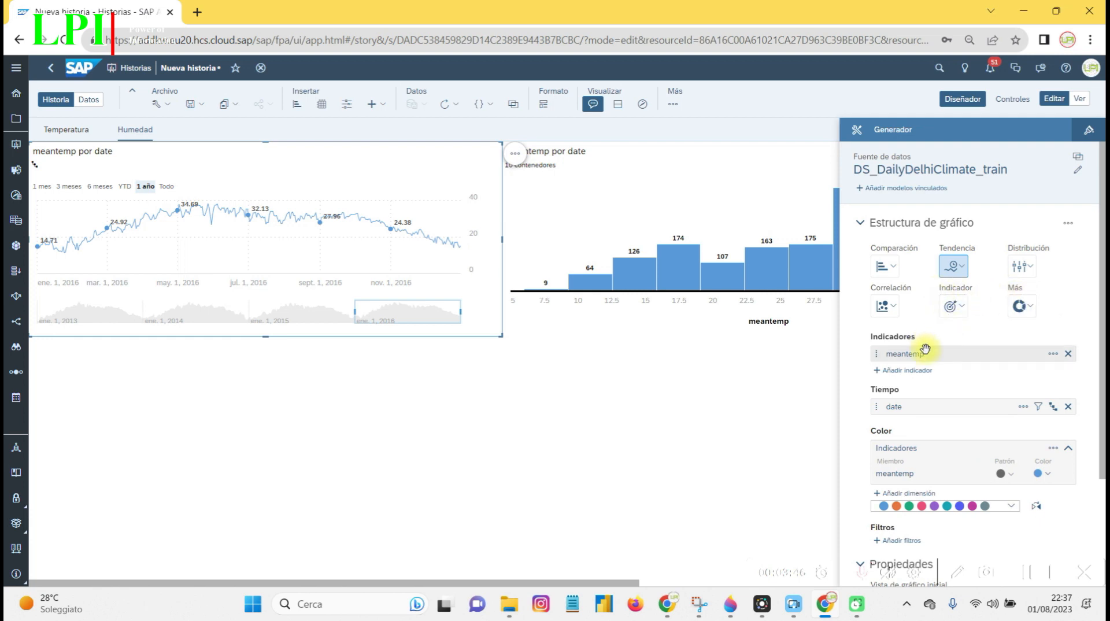
click(1071, 355)
click(923, 364)
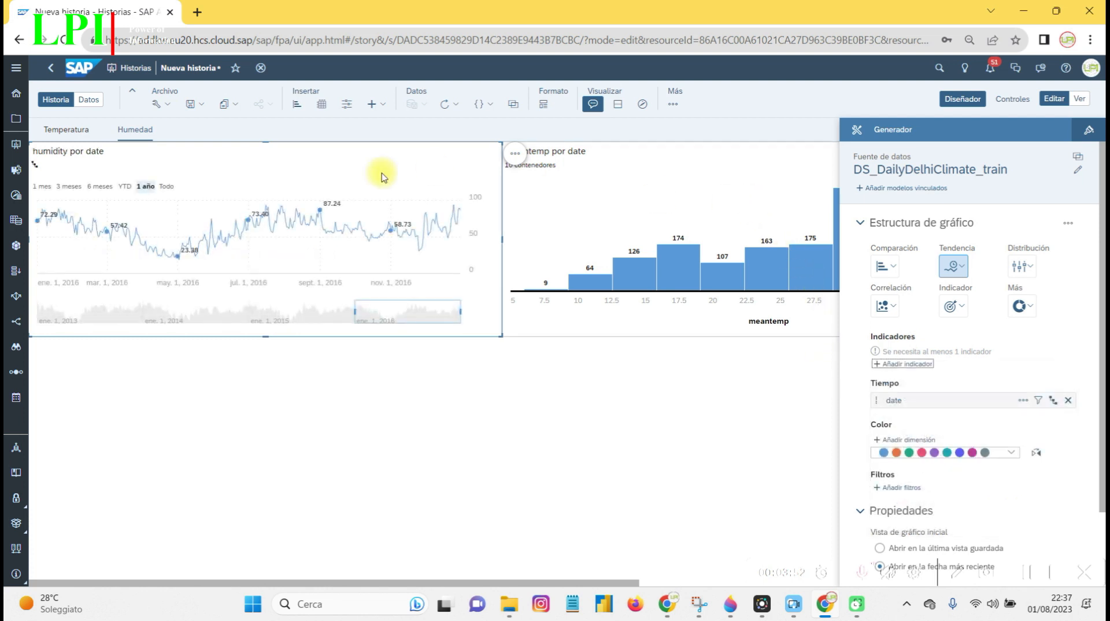
click(166, 186)
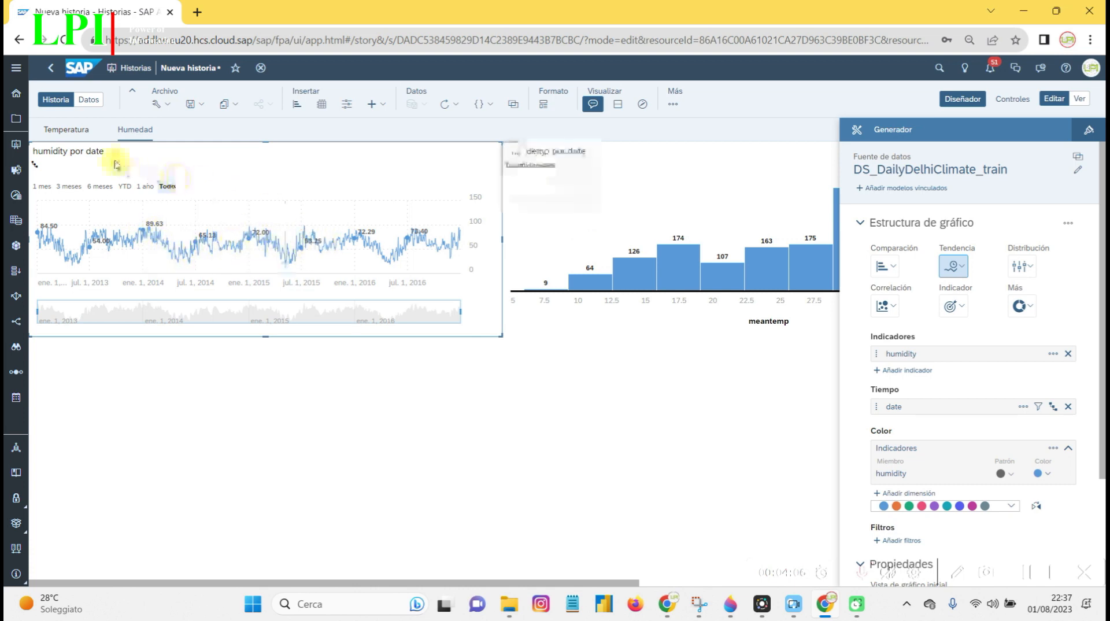
Step: Replace meantemp with humidity as the indicator of the histogram on the Humedad page
click(69, 131)
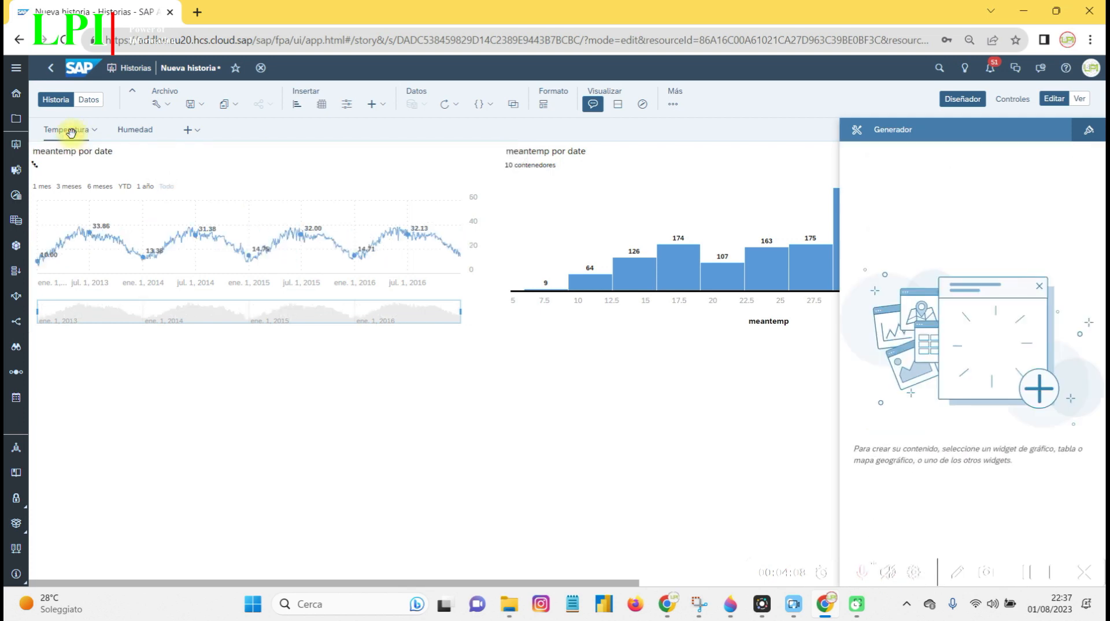
click(119, 129)
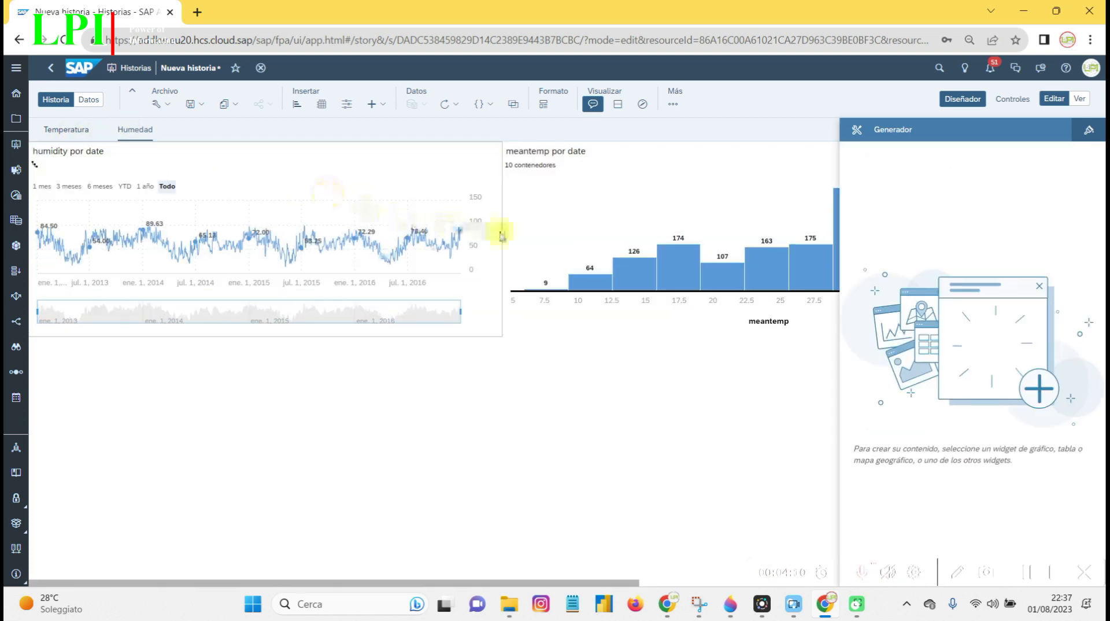
click(560, 223)
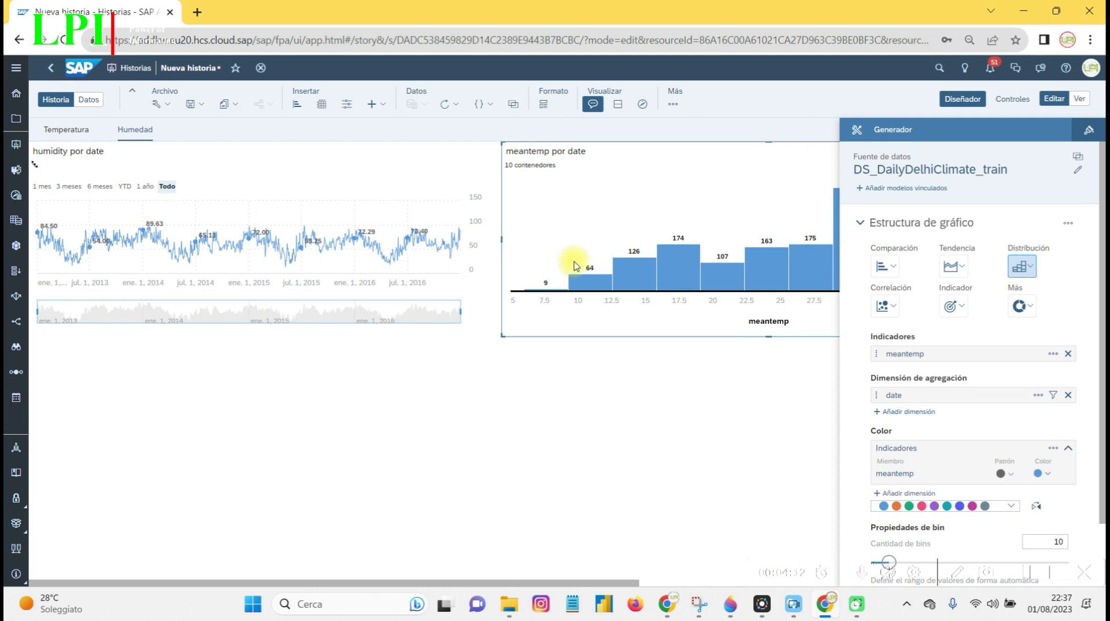
drag(578, 581, 732, 581)
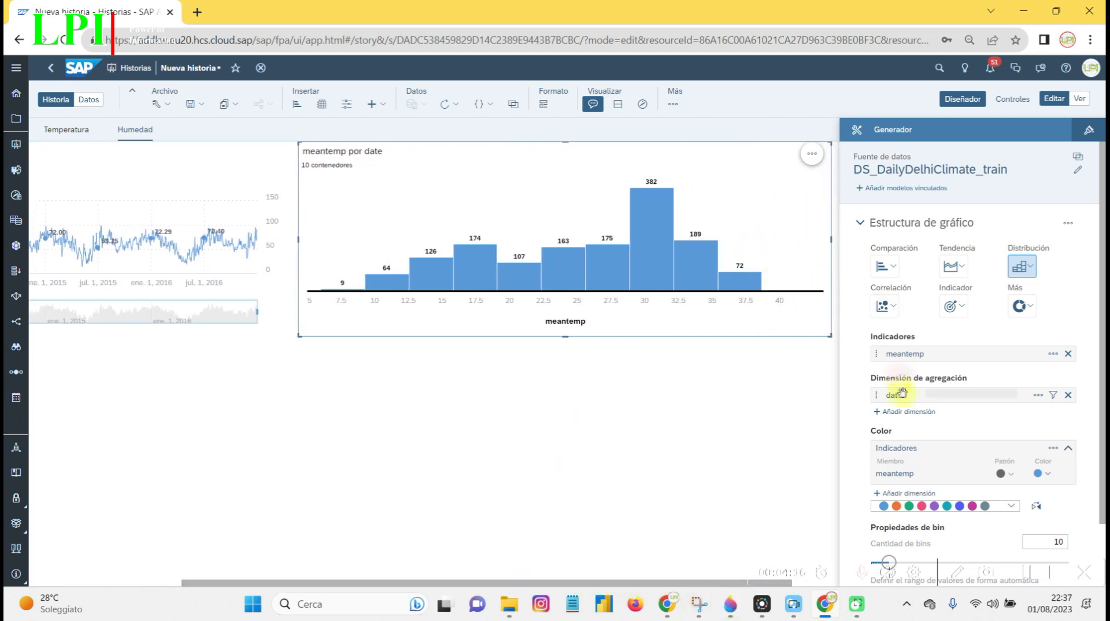
click(1068, 353)
click(932, 374)
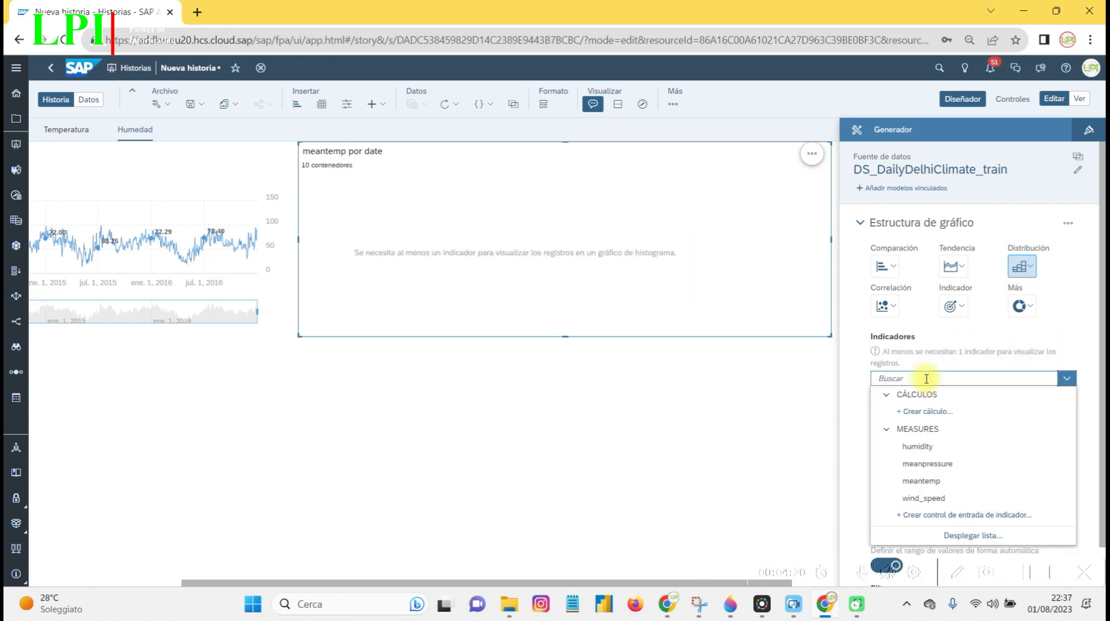
click(925, 446)
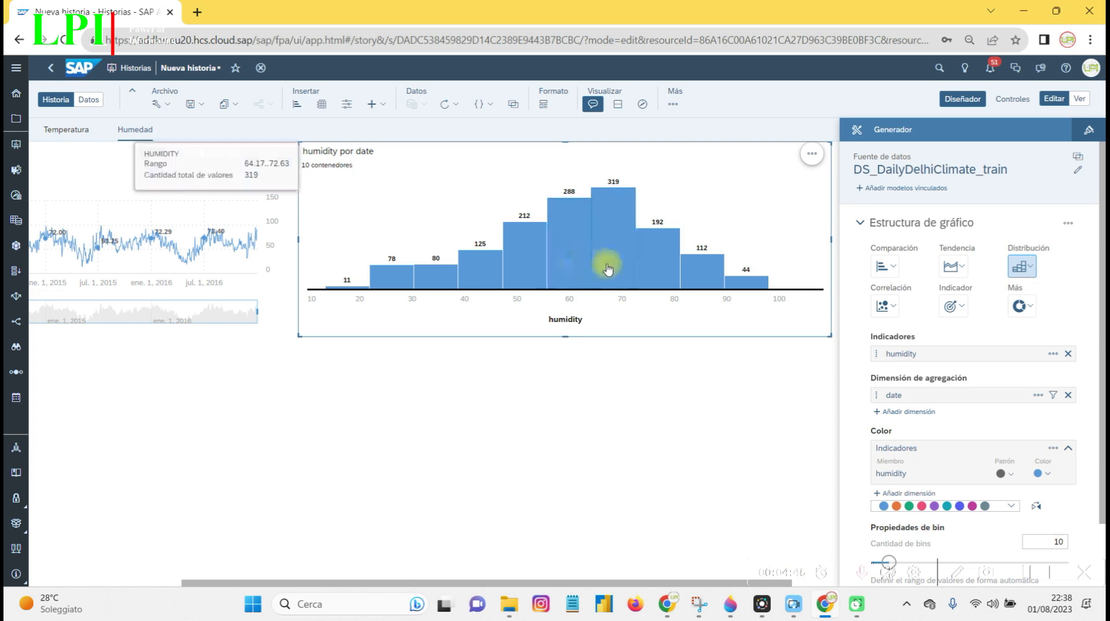
click(481, 379)
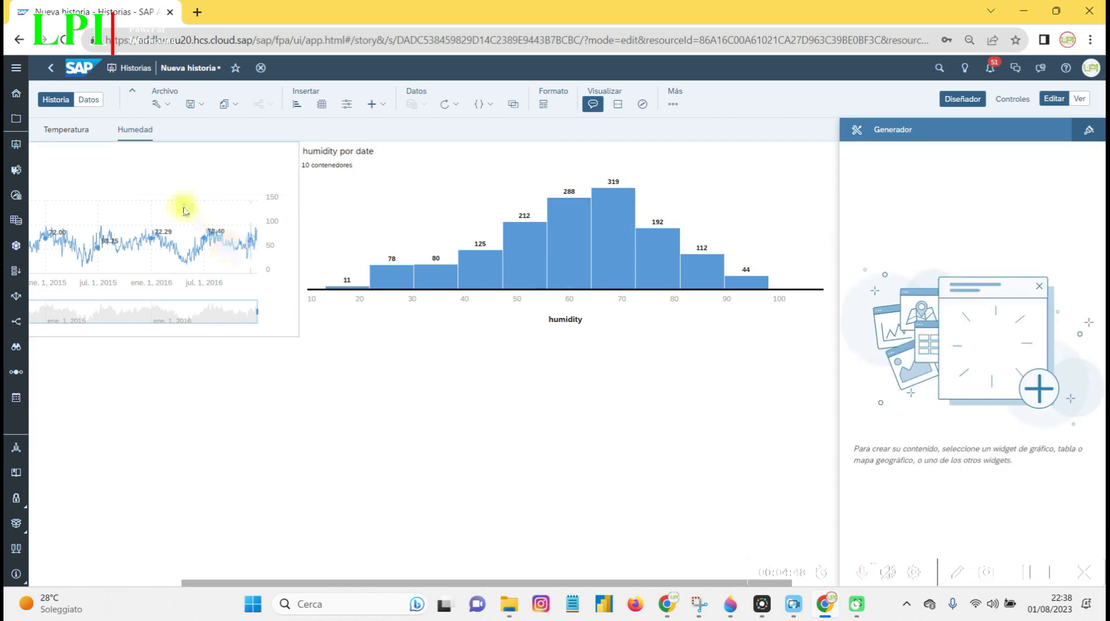
Step: Duplicate the Humedad page and rename the copy as V.Viento
click(160, 132)
click(142, 186)
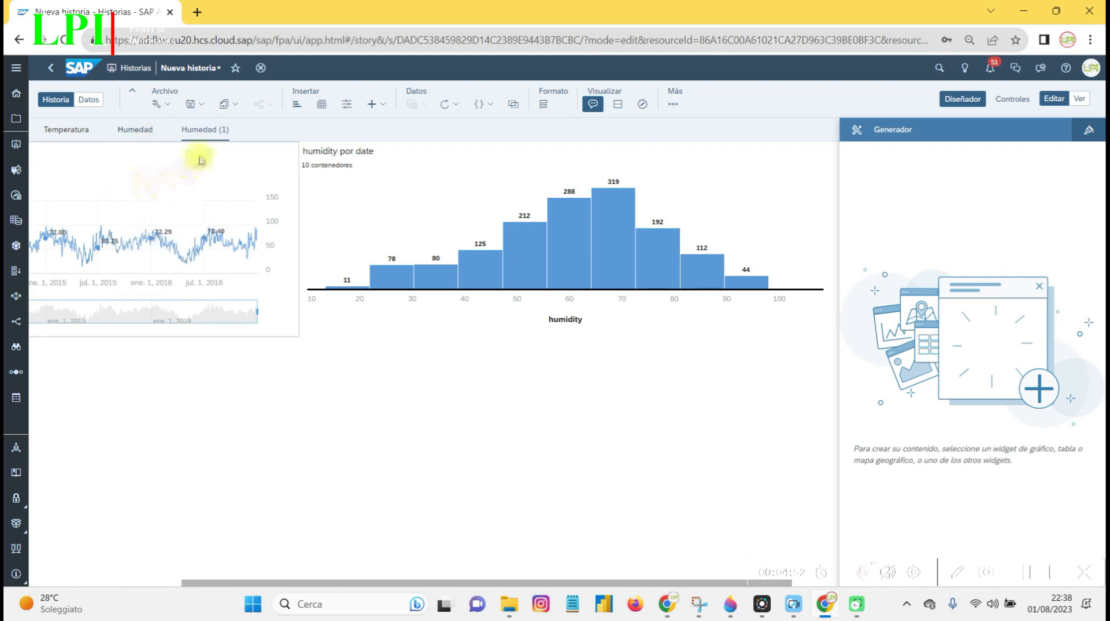
click(235, 132)
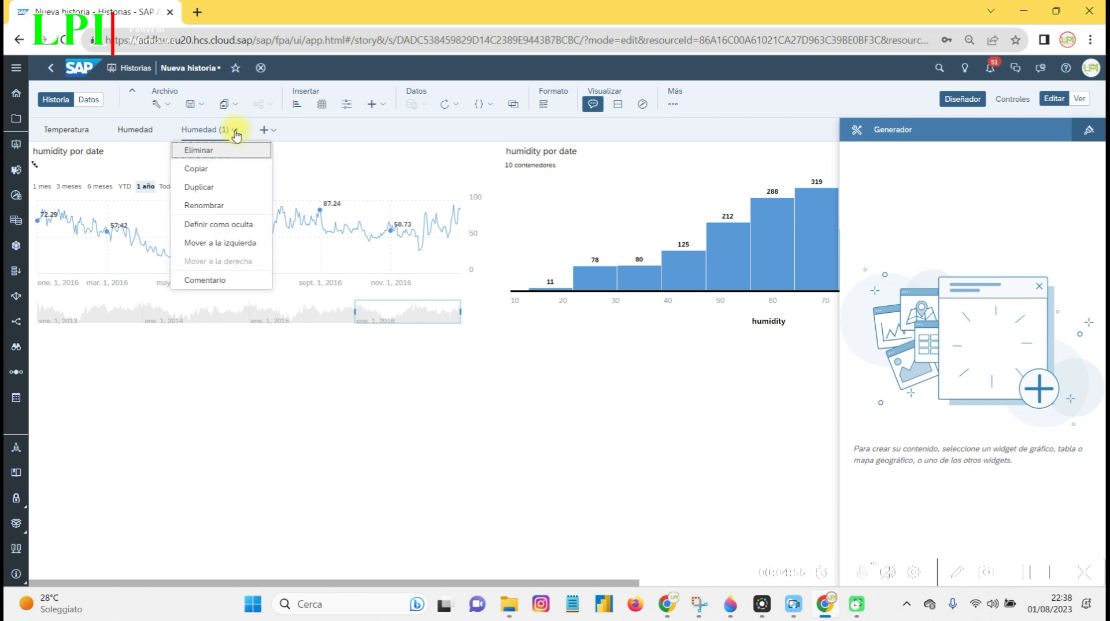
click(211, 205)
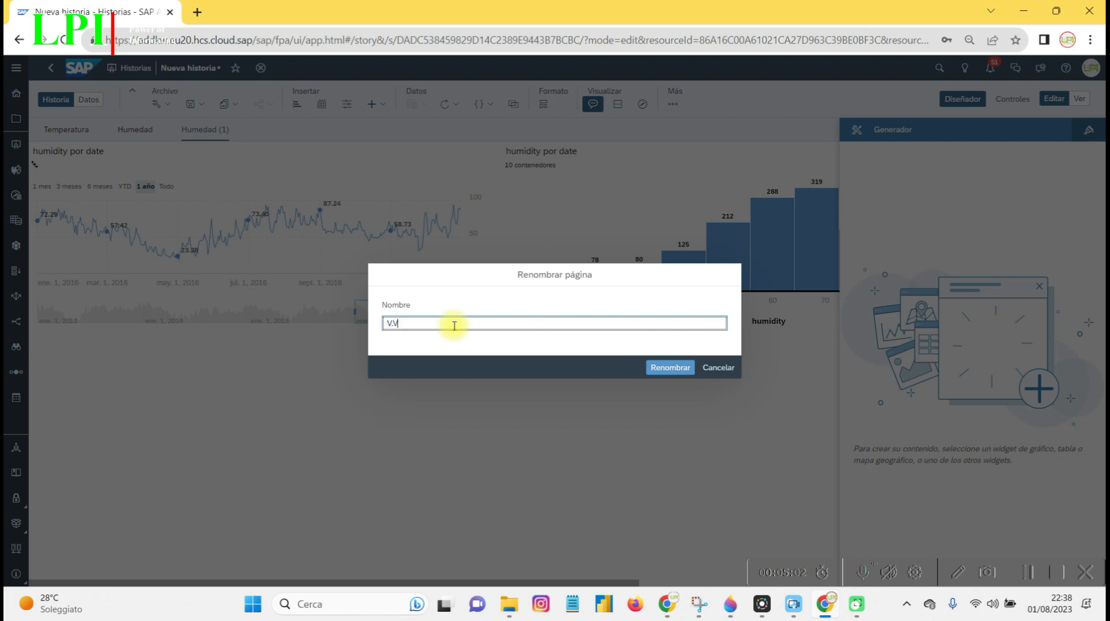
text(V.Viento)
key(Return)
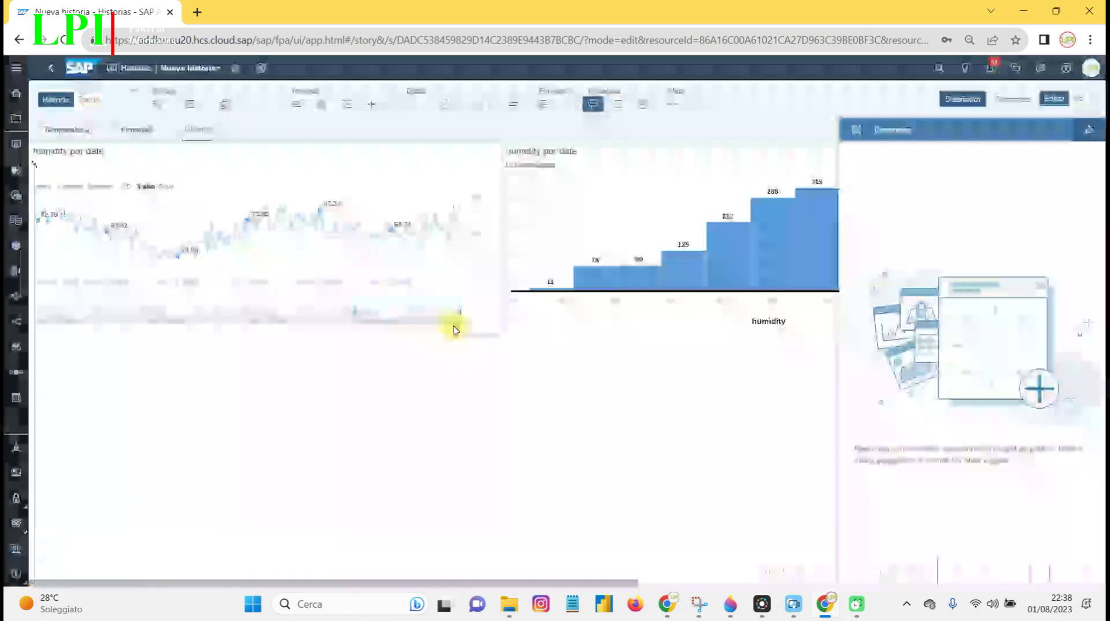
Step: Replace humidity with wind_speed as the indicator of the V.Viento page's time series chart and show the whole period (Todo)
click(479, 188)
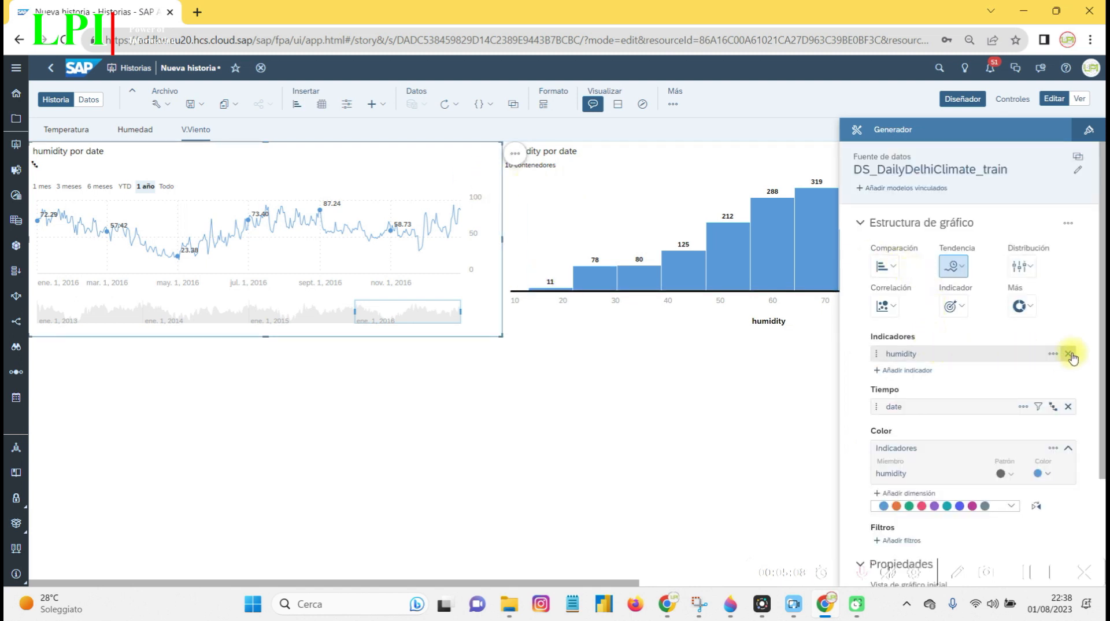
click(1068, 354)
click(908, 365)
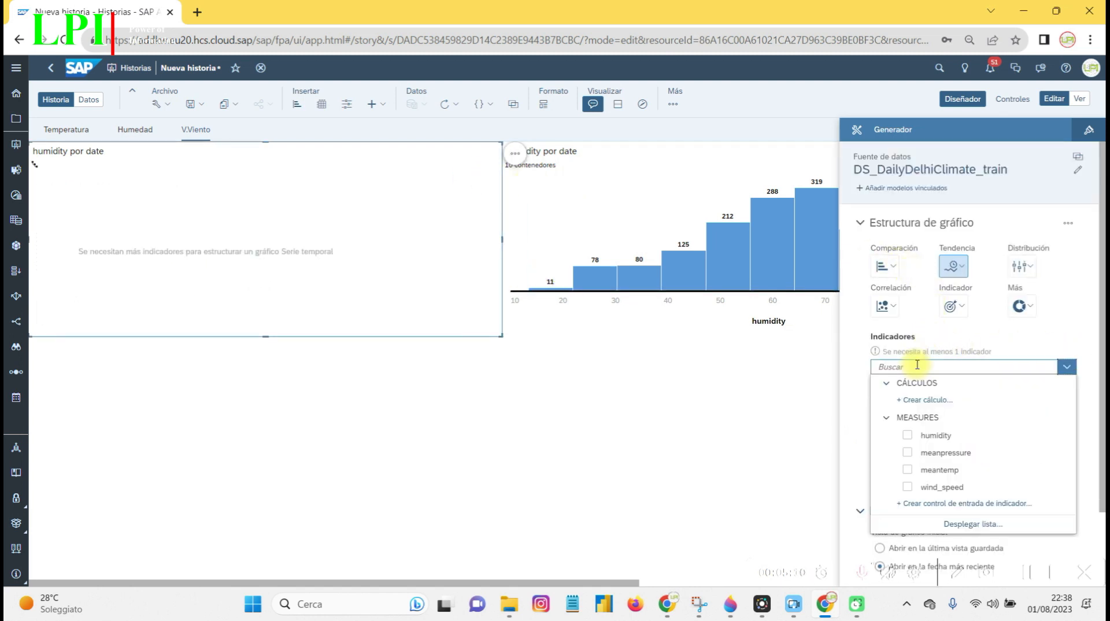
click(941, 487)
click(1047, 314)
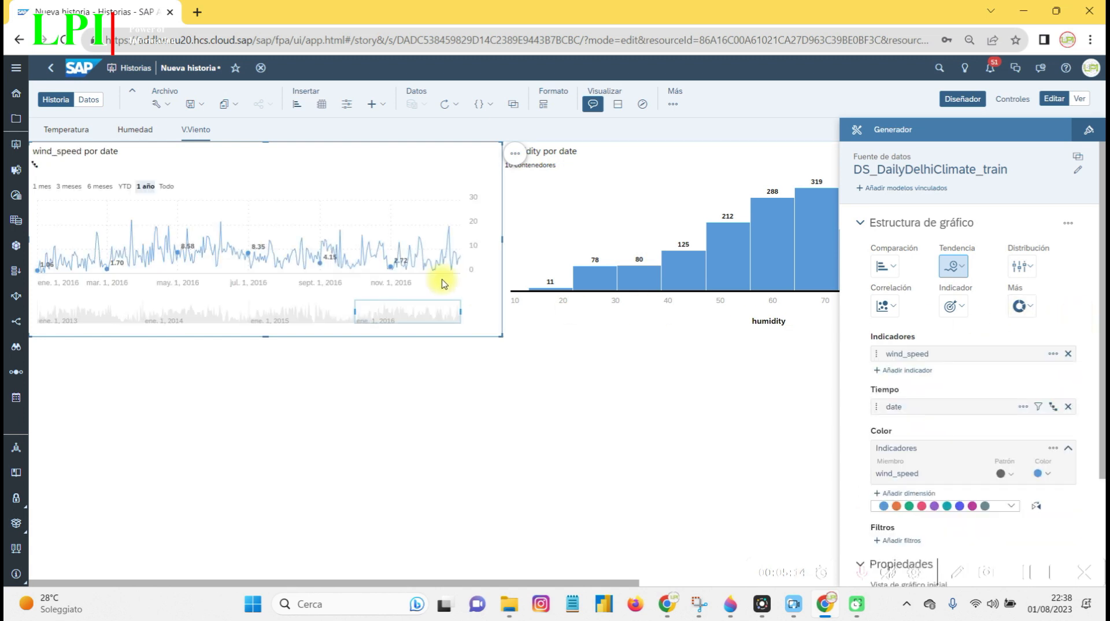
click(145, 186)
click(176, 192)
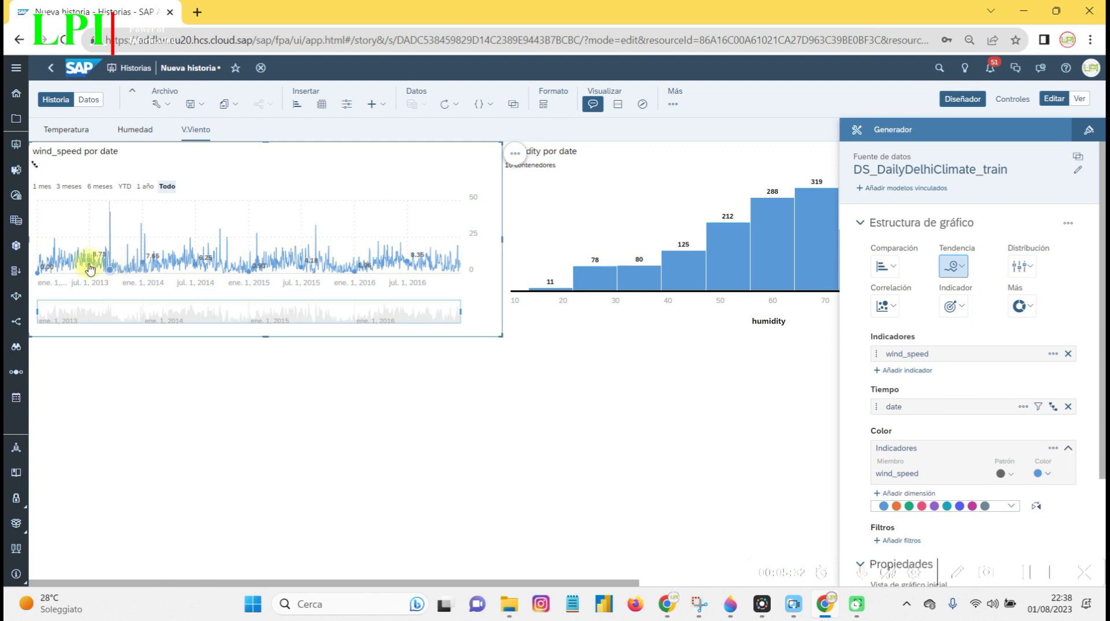
Step: Replace humidity with wind_speed as the indicator of the V.Viento page's histogram and inspect its first bins
click(584, 198)
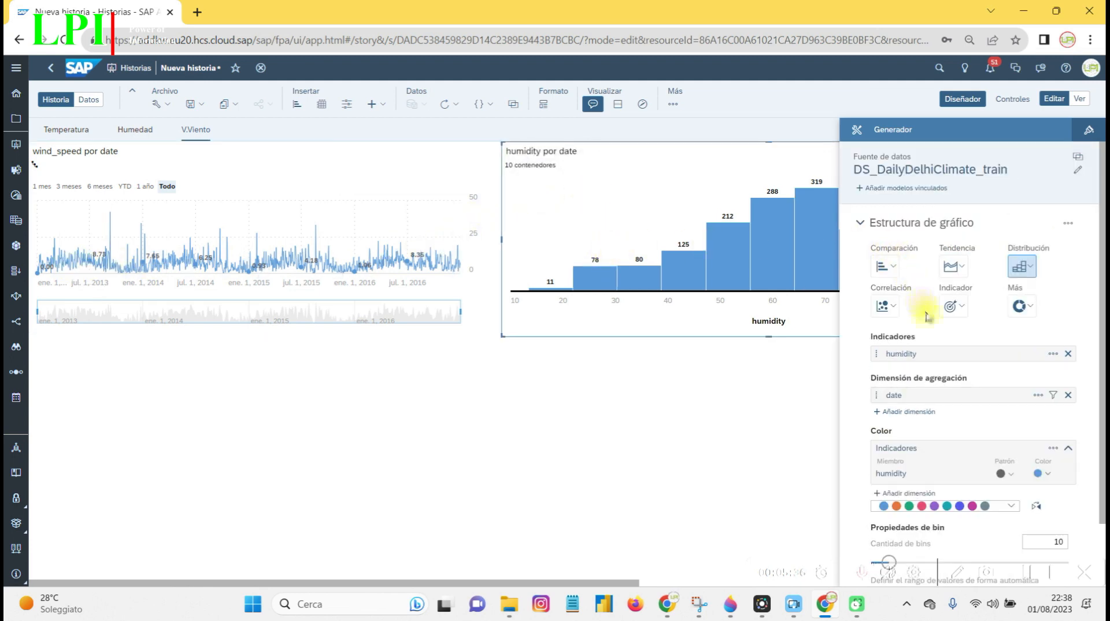
click(1068, 354)
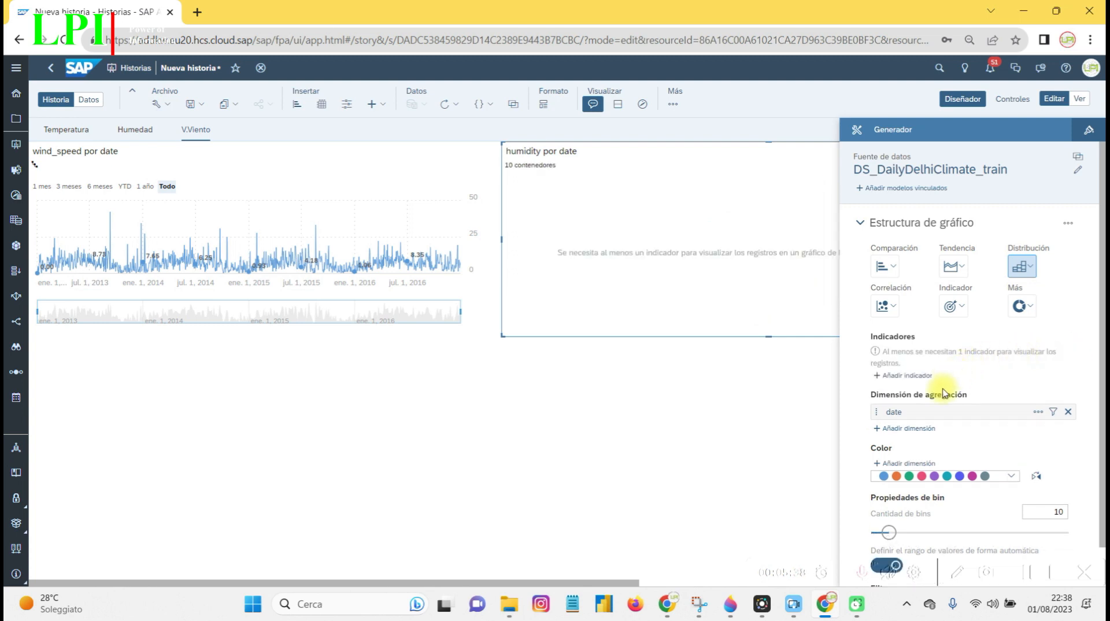
click(919, 375)
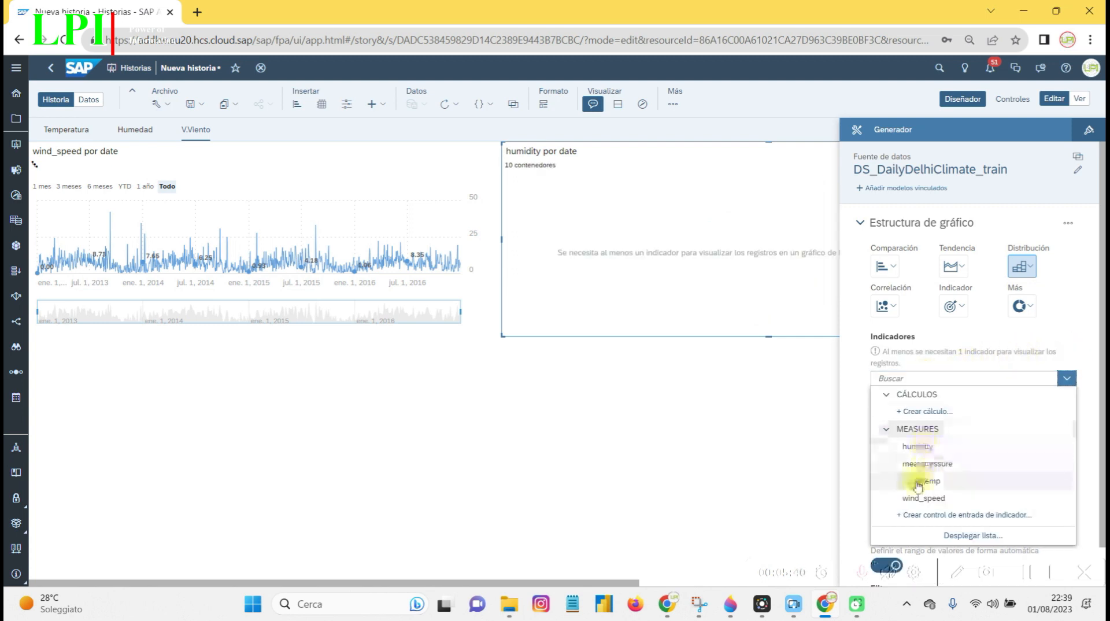
click(922, 498)
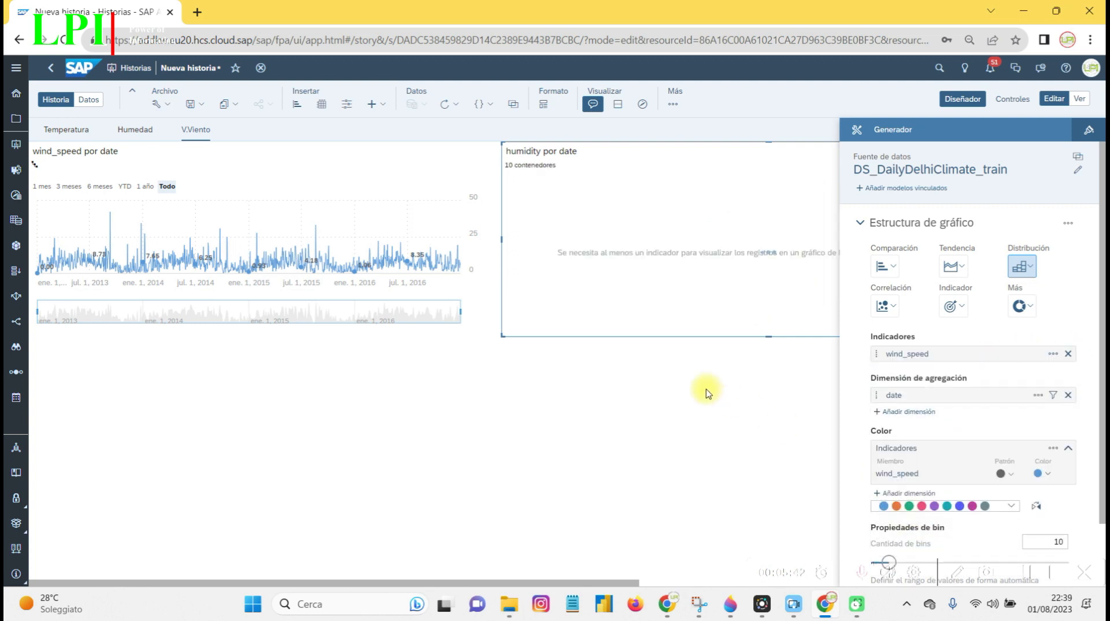
click(707, 390)
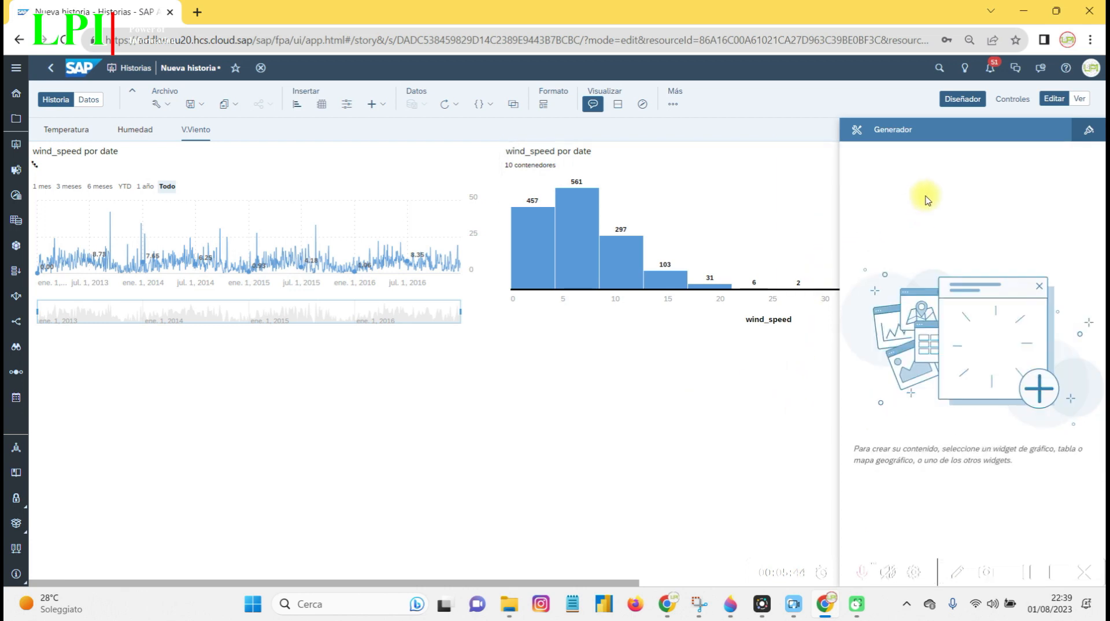
drag(580, 584, 781, 584)
mouse_move(283, 258)
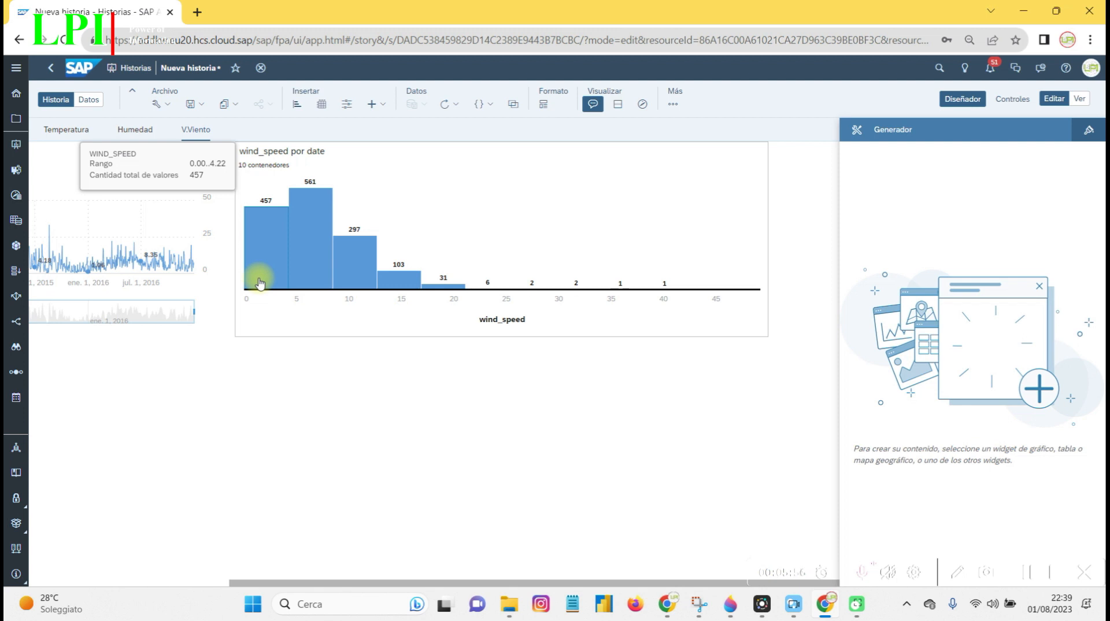
mouse_move(335, 288)
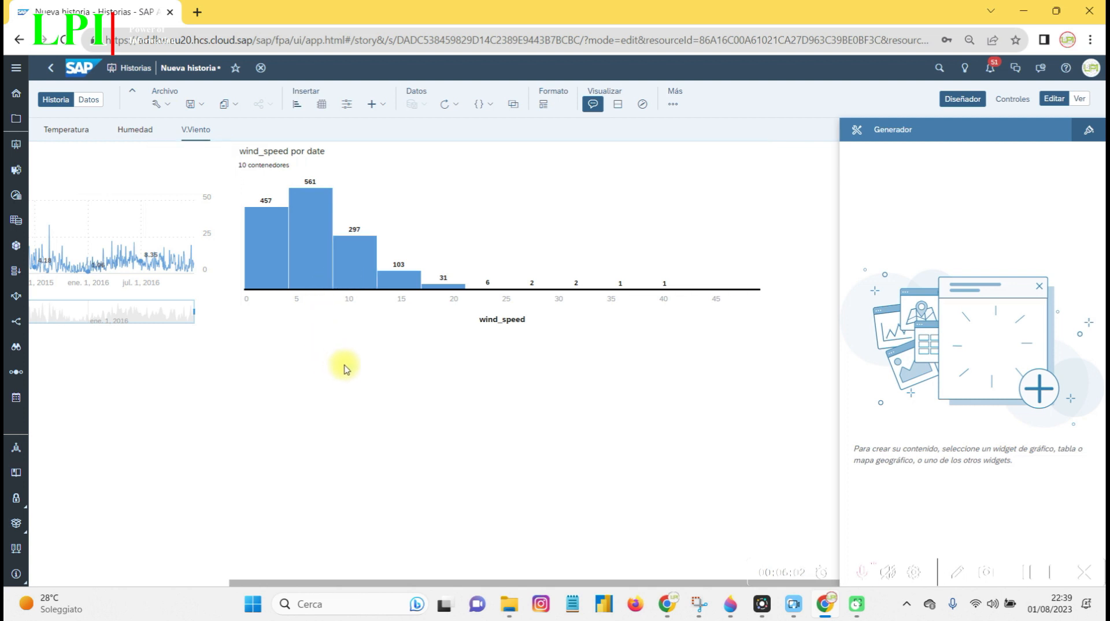
Step: Duplicate the V.Viento page and rename the copy as Presion
click(216, 131)
click(203, 186)
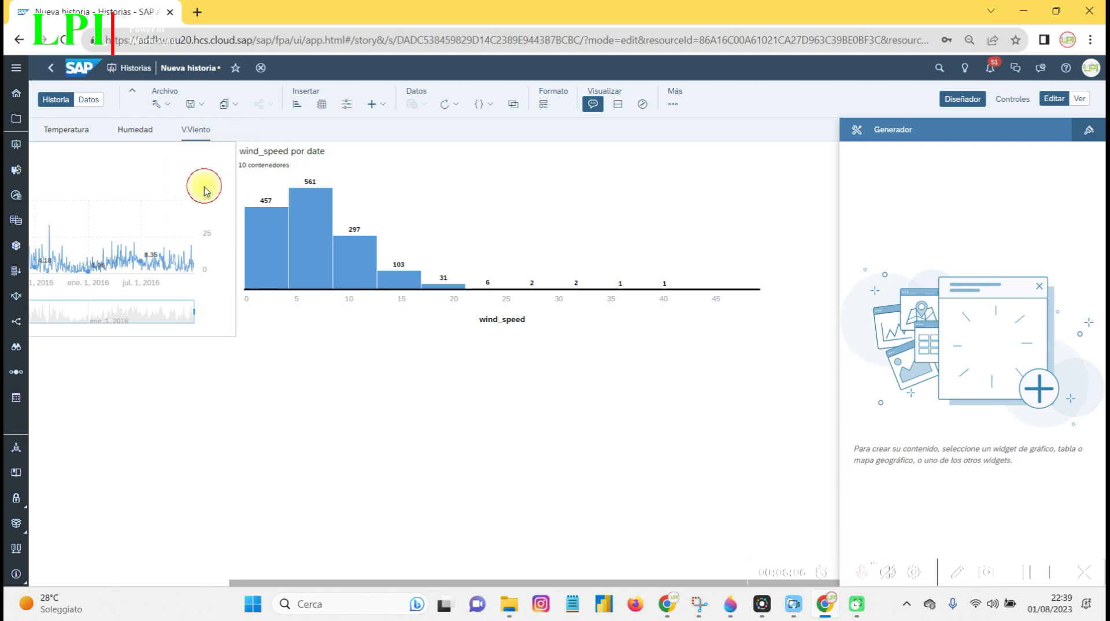
click(285, 132)
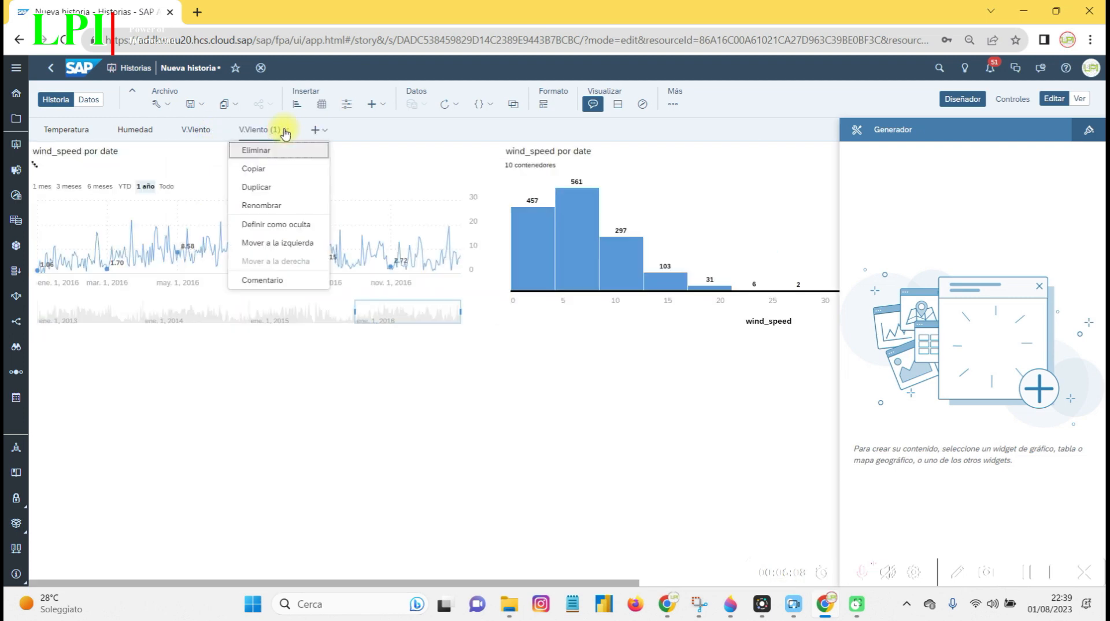
click(264, 205)
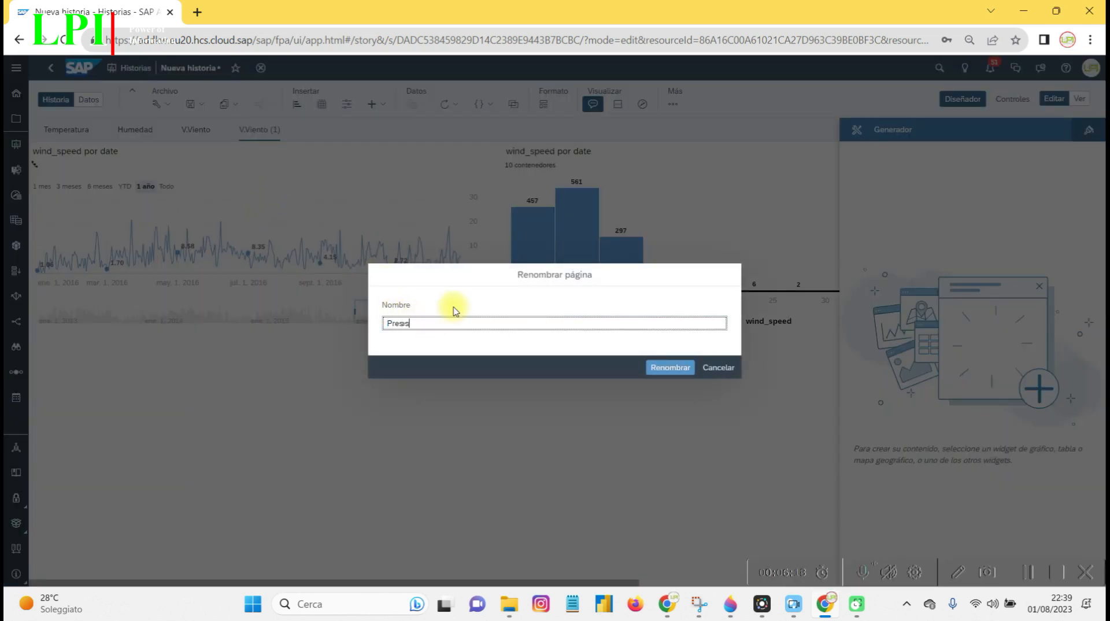
text(Presion)
key(Return)
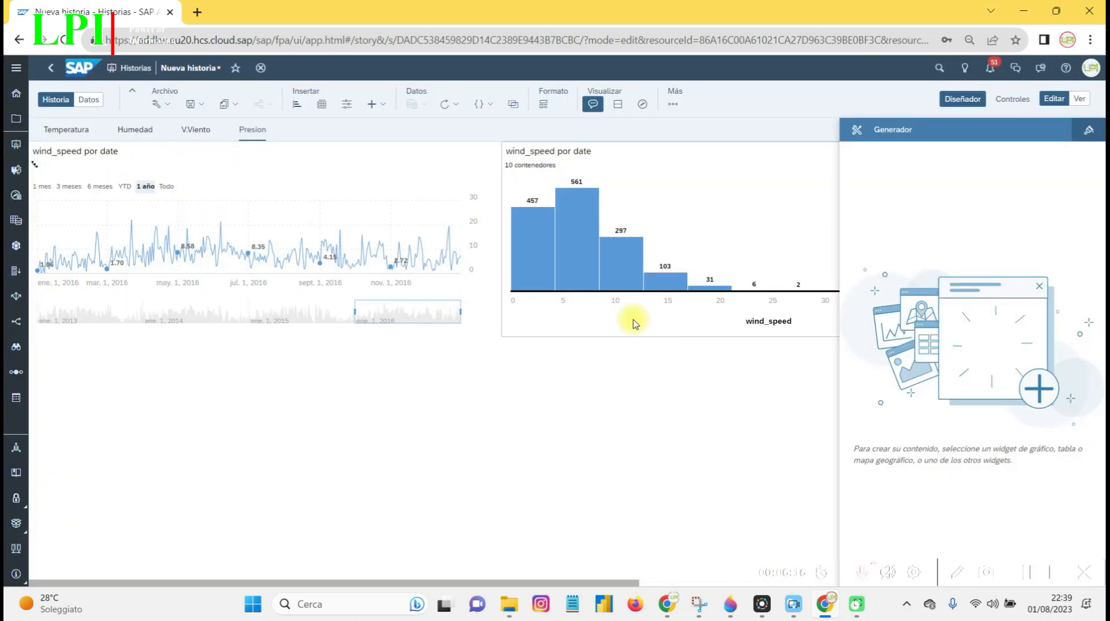
Step: Replace wind_speed with meanpressure as the indicator of the Presion page's time series chart and show the whole period (Todo)
click(487, 164)
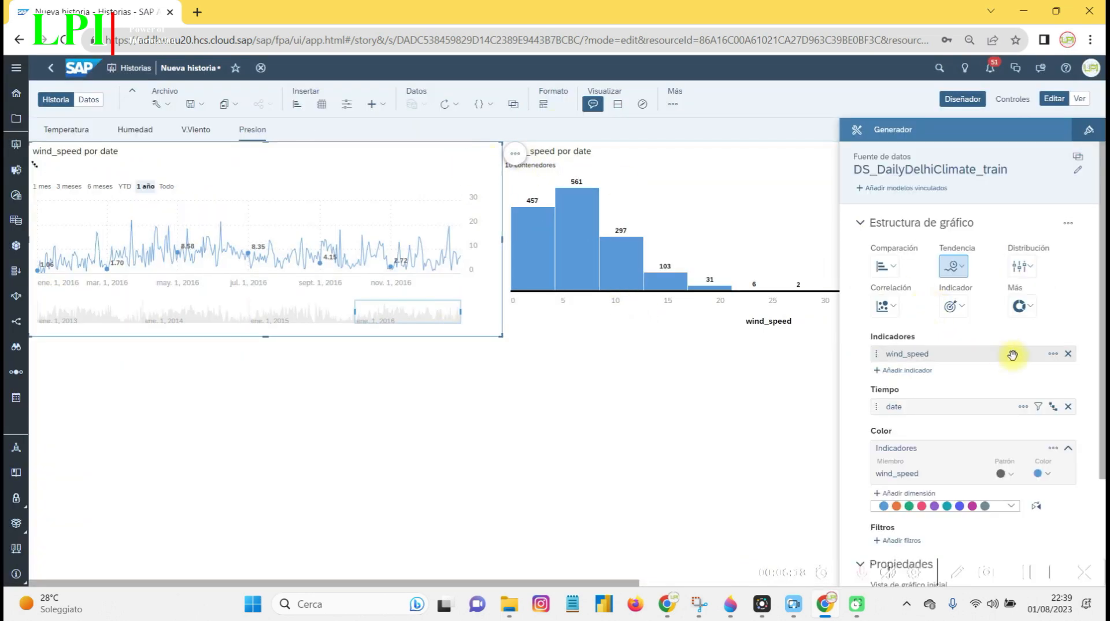
click(1069, 355)
click(914, 365)
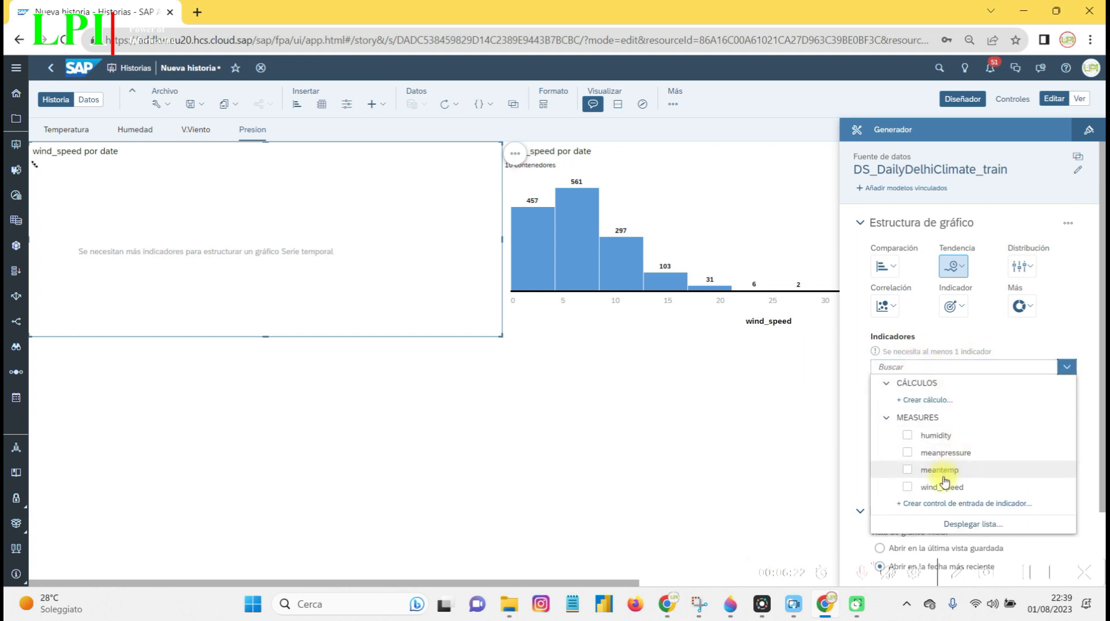
click(948, 453)
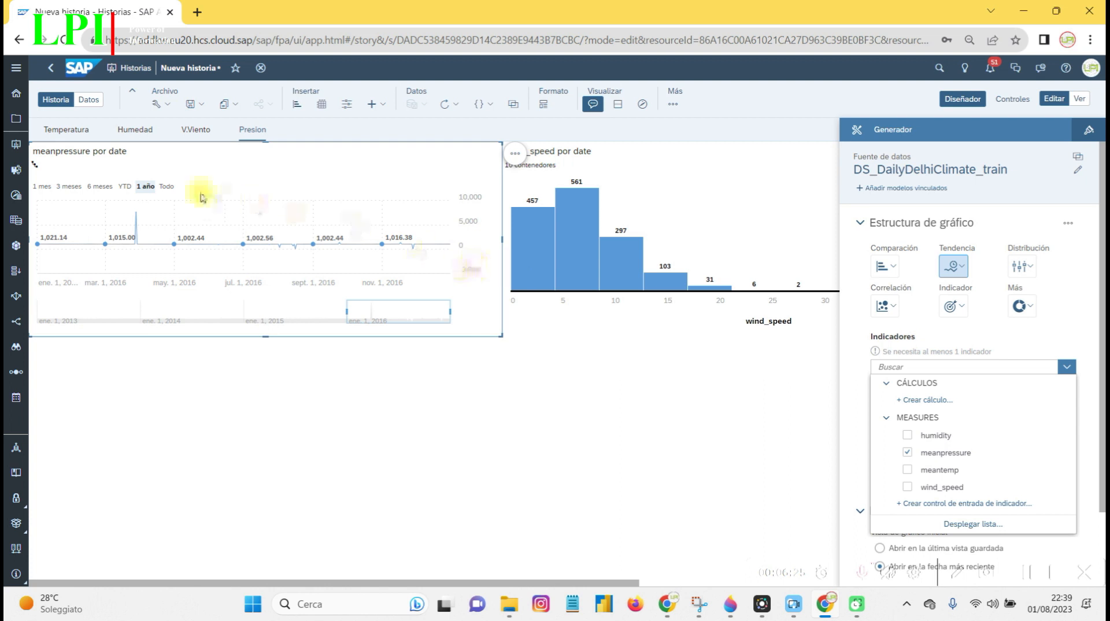
click(167, 187)
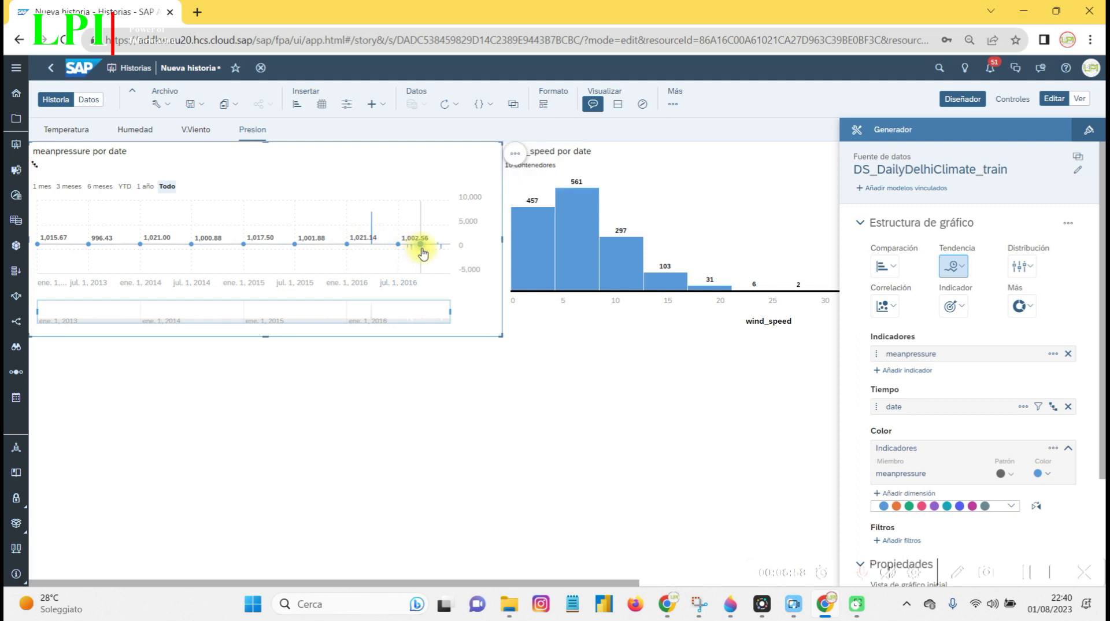
Step: Replace wind_speed with meanpressure as the indicator of the Presion page's histogram and inspect its bins
click(725, 210)
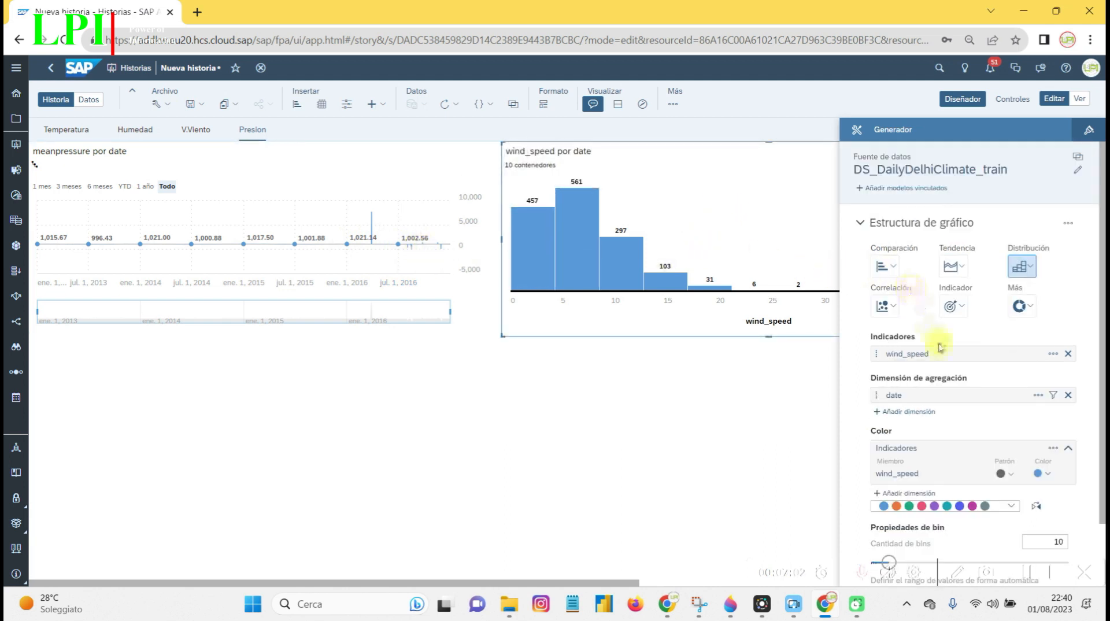
click(1069, 354)
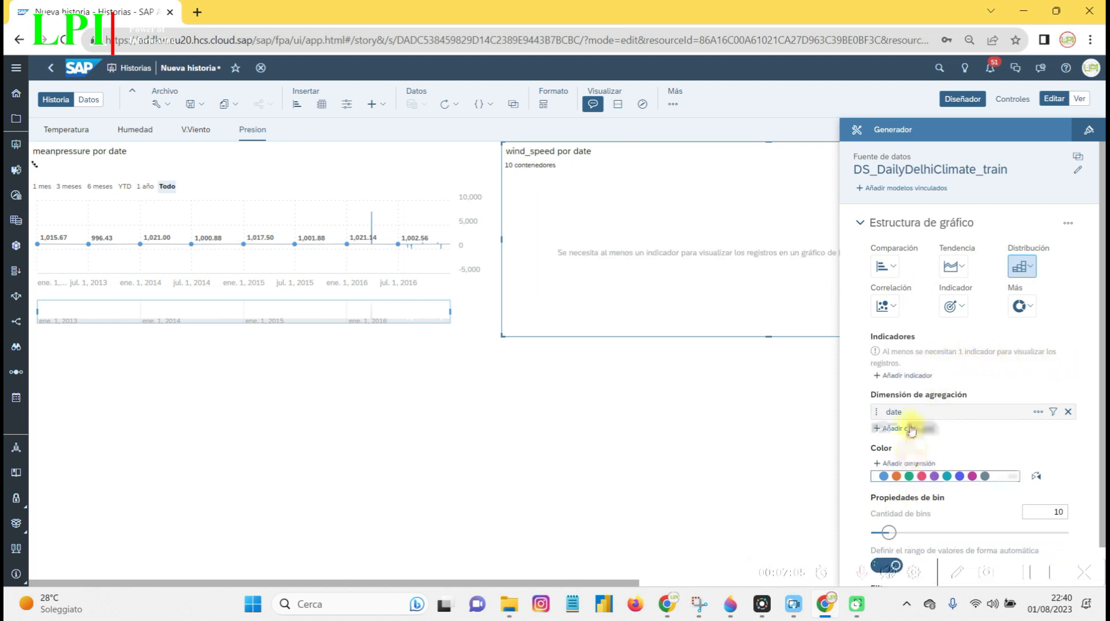
click(908, 375)
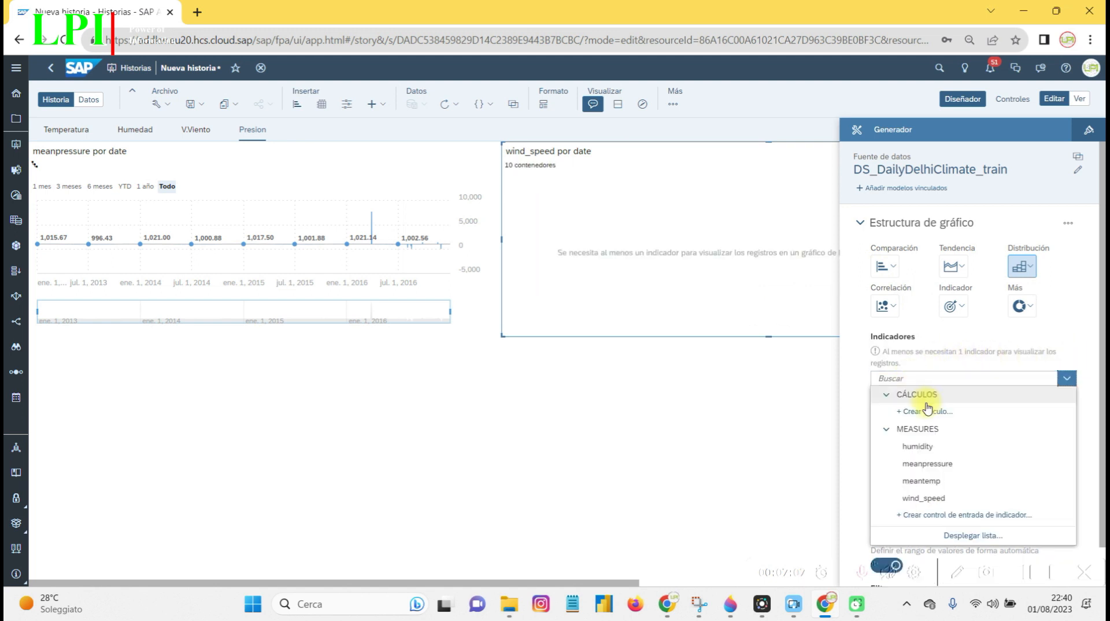
click(928, 464)
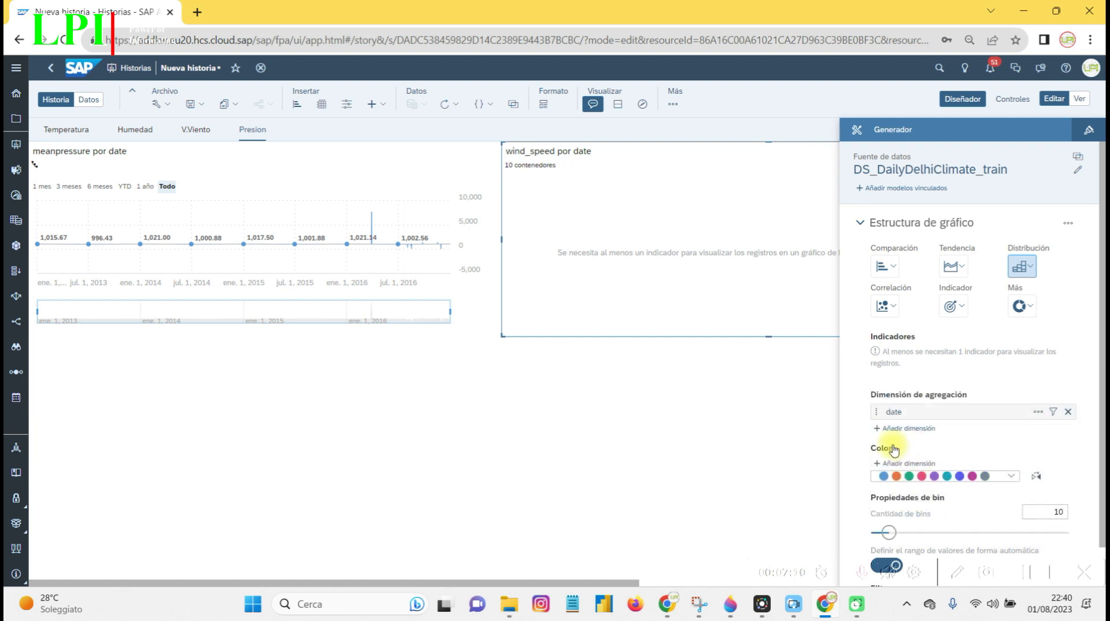
drag(602, 577, 796, 611)
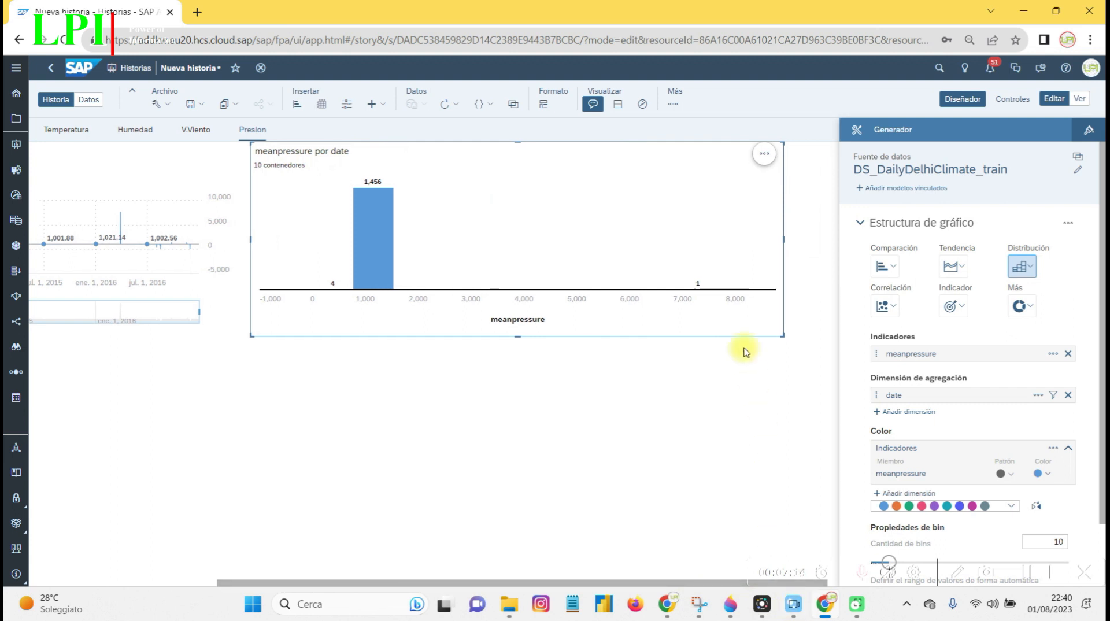
click(380, 257)
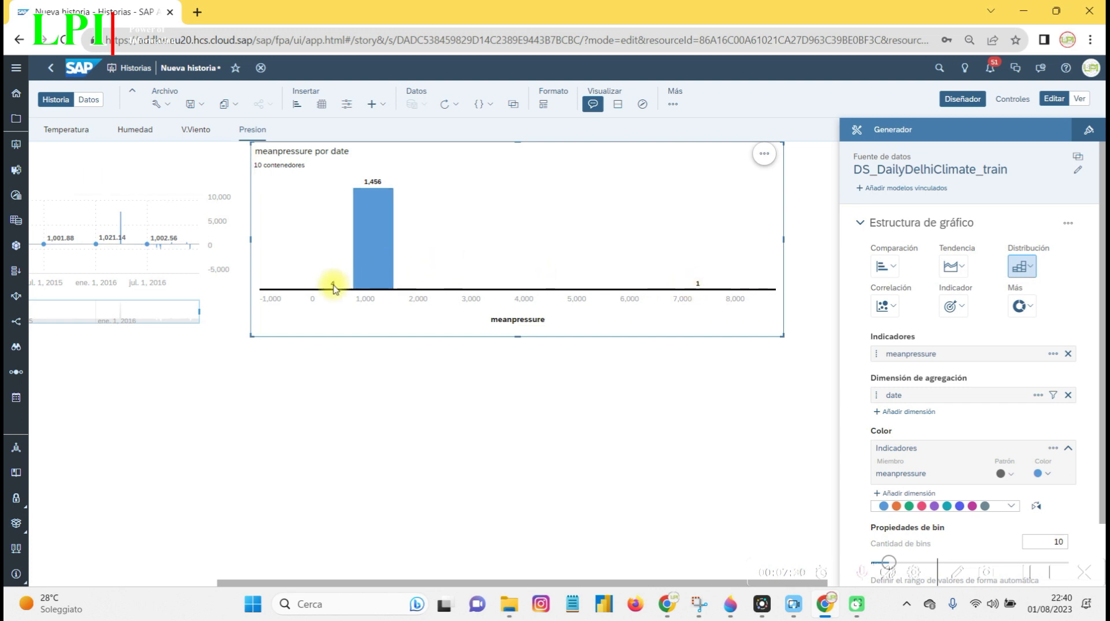
click(381, 396)
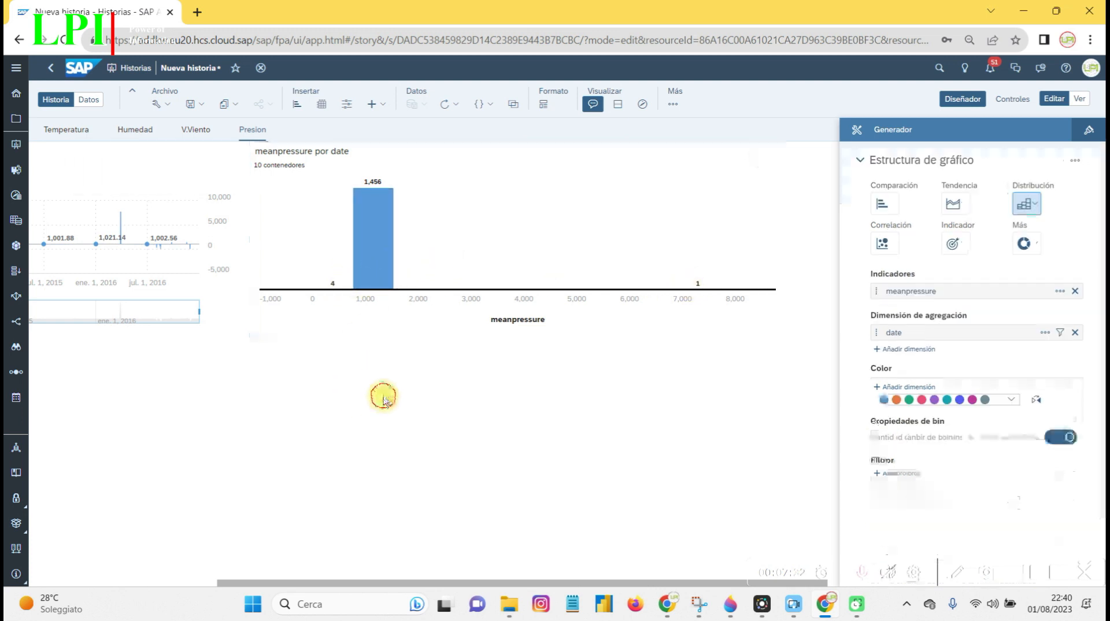
Step: Switch the story to view mode and review the charts on the V.Viento, Humedad, Temperatura and Presion pages
click(1079, 99)
click(392, 94)
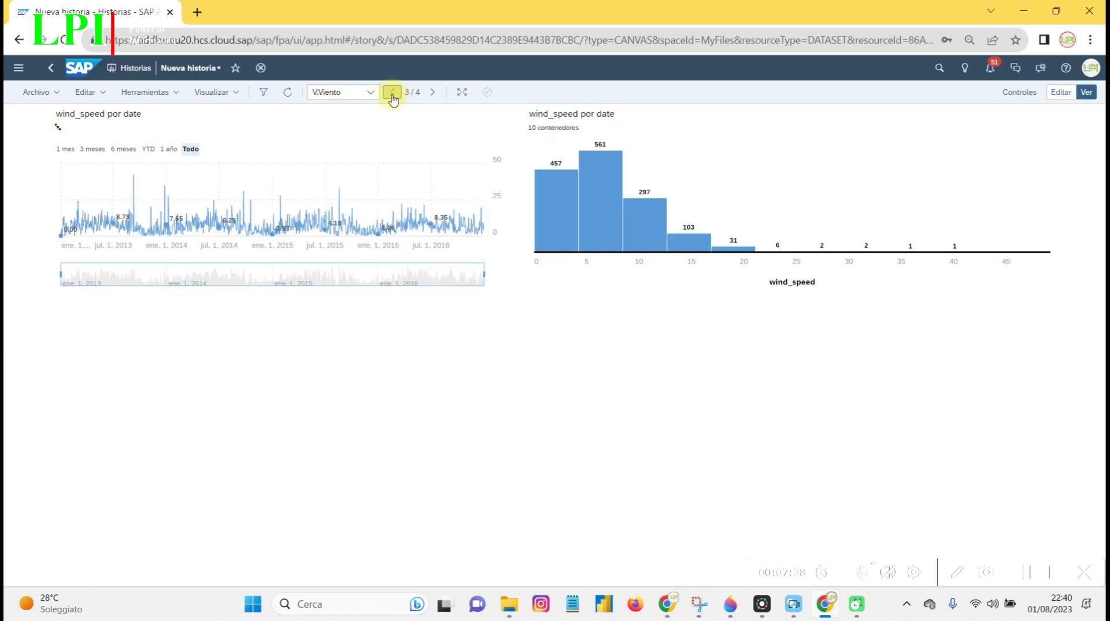
click(392, 97)
click(393, 99)
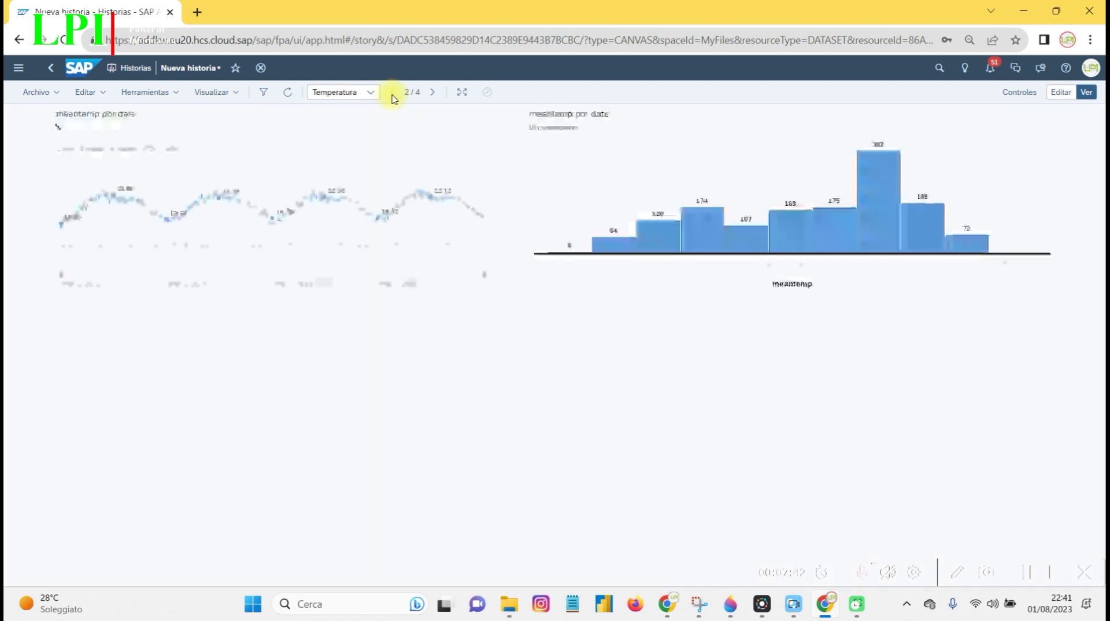
click(432, 97)
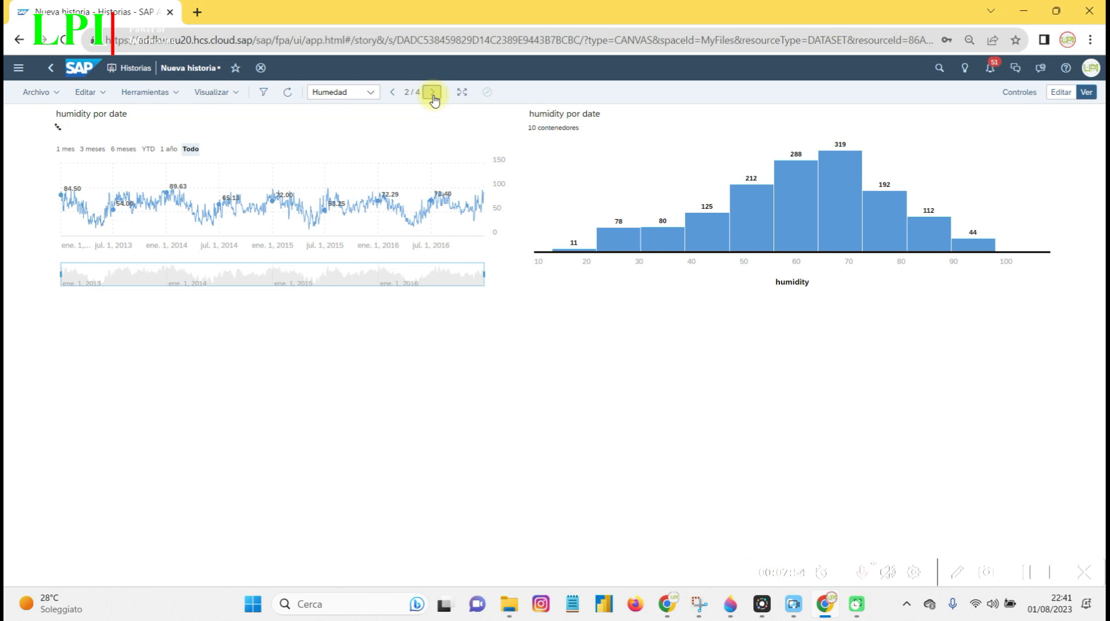
click(432, 92)
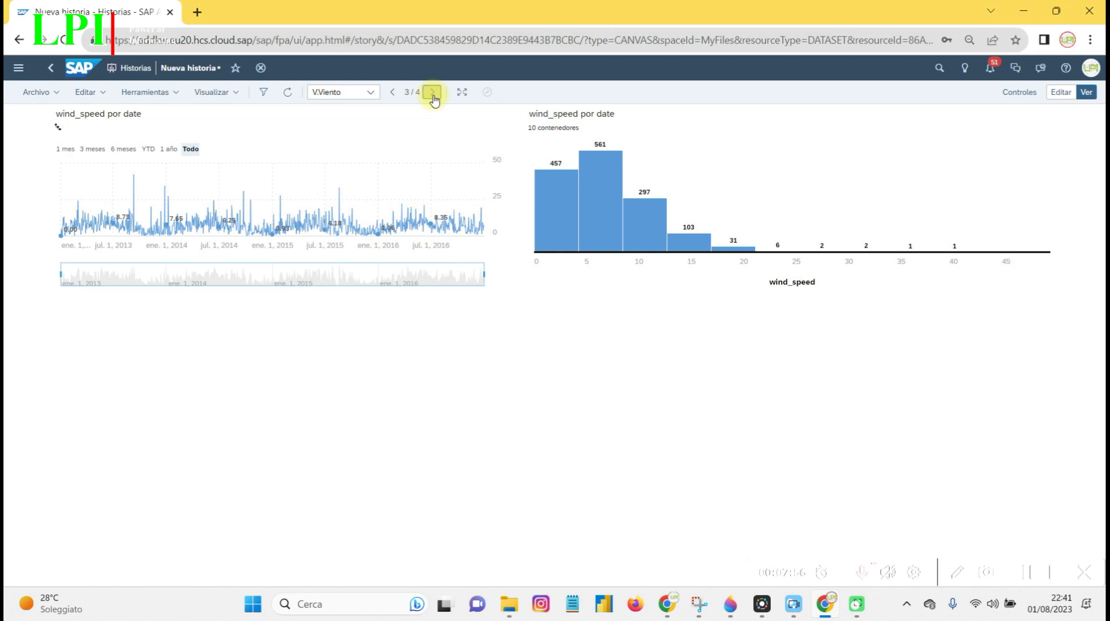
click(433, 93)
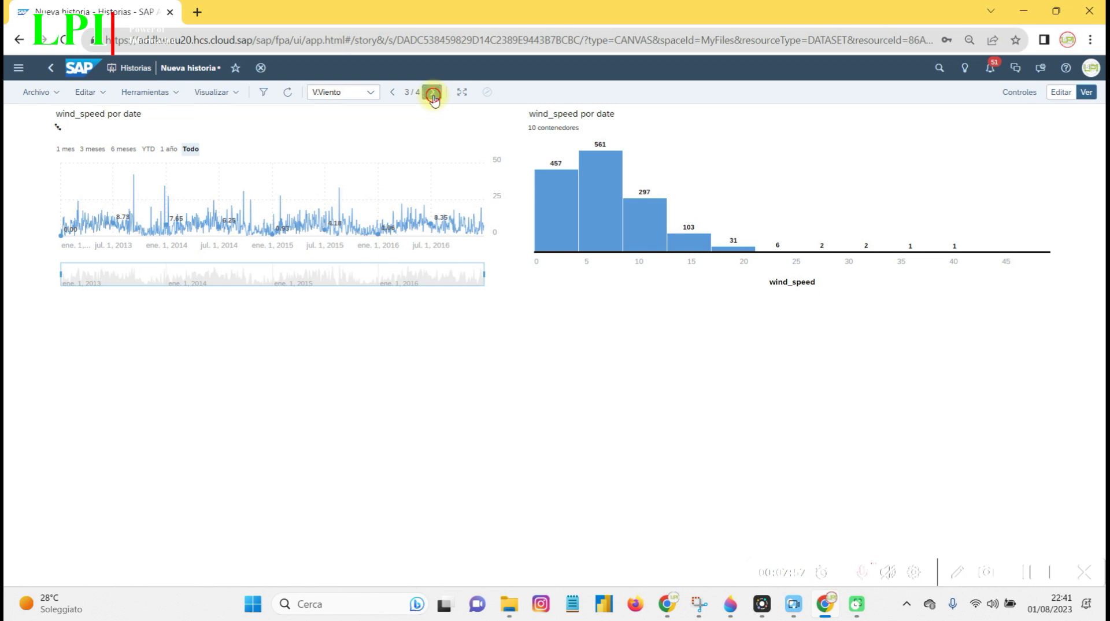
Step: Open Escenarios predictivos and start a new time series forecast scenario (Previsión de serie temporal)
click(21, 68)
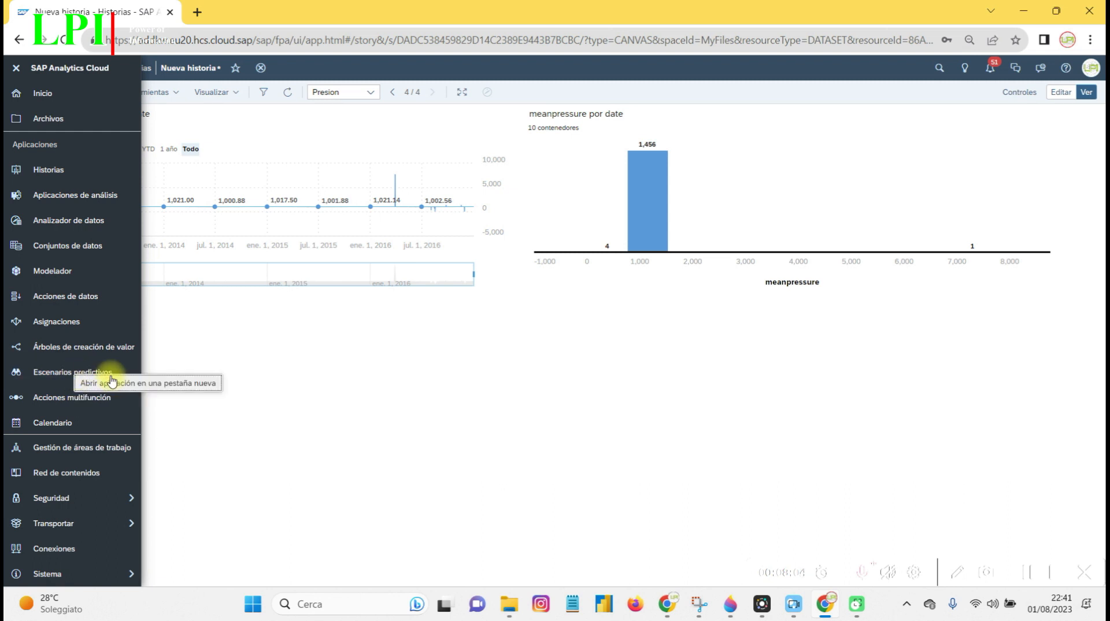
click(94, 380)
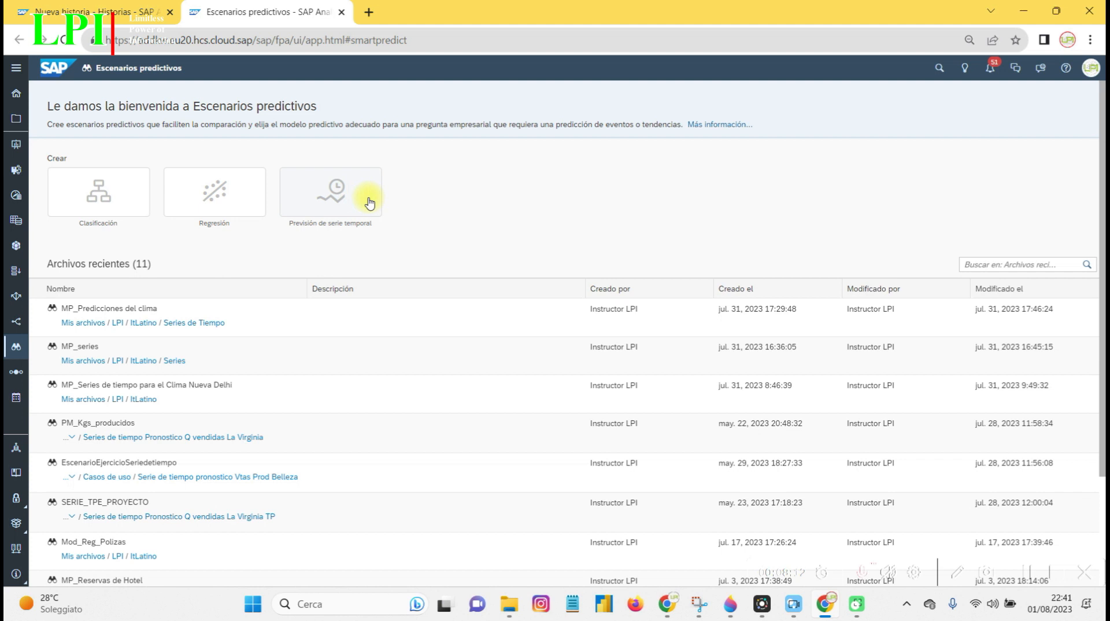
mouse_move(370, 204)
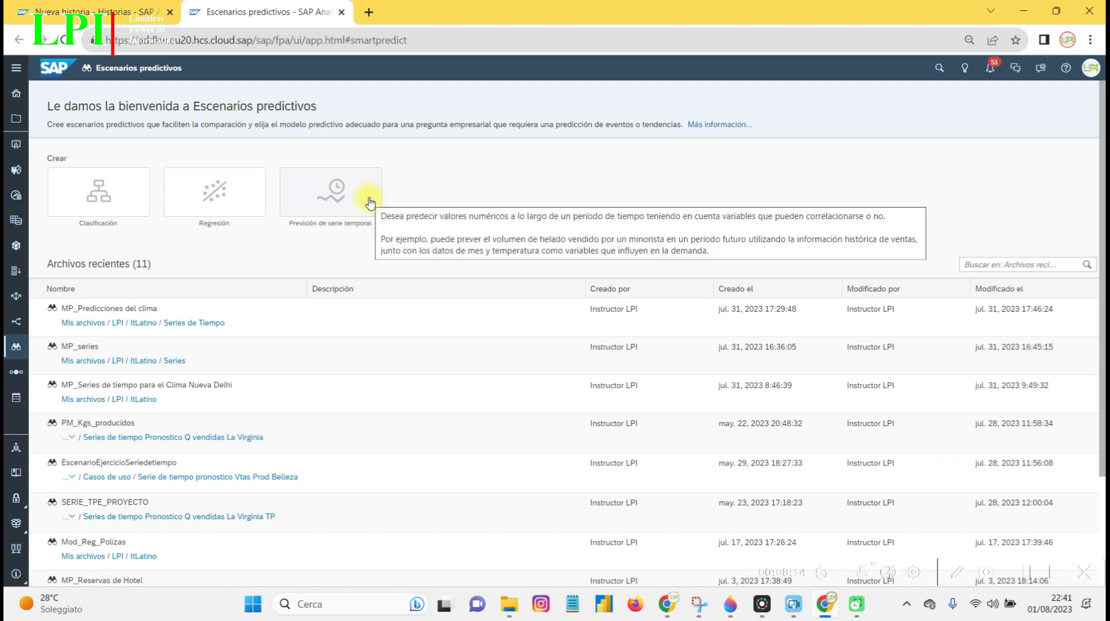
click(369, 201)
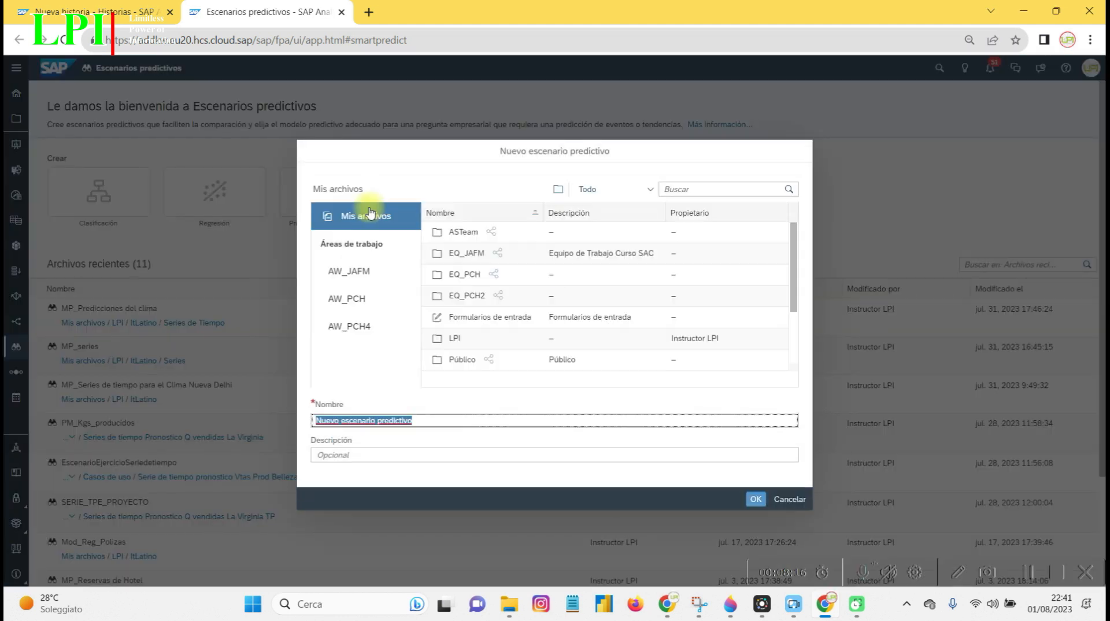
Step: Create a folder named Series 2 inside Mis archivos / LPI / ItLatino for the new predictive scenario
double_click(453, 335)
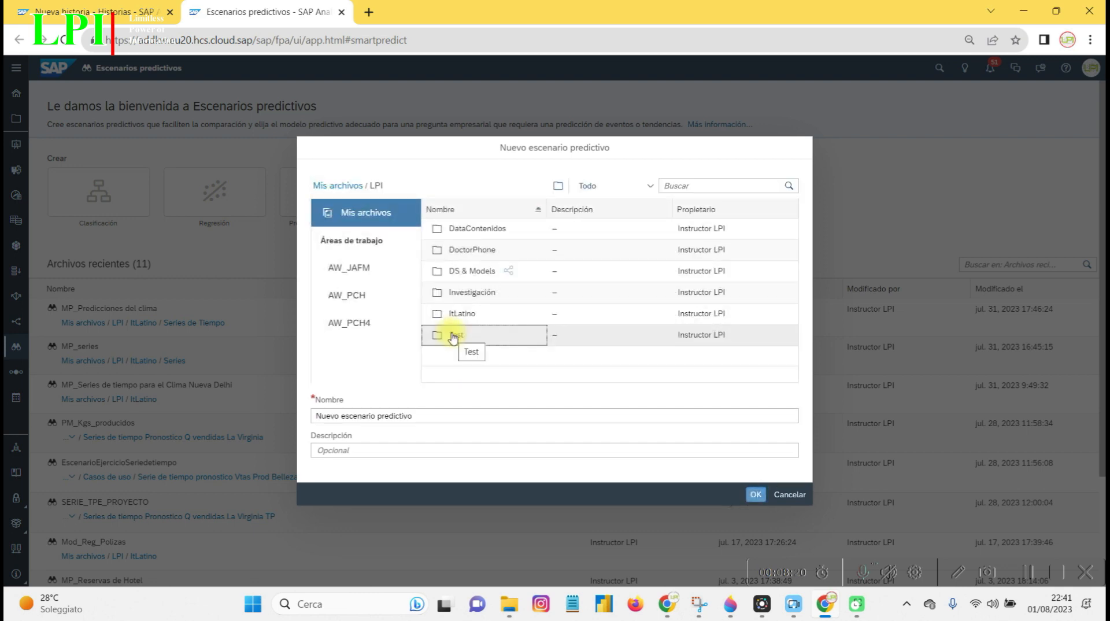
double_click(466, 316)
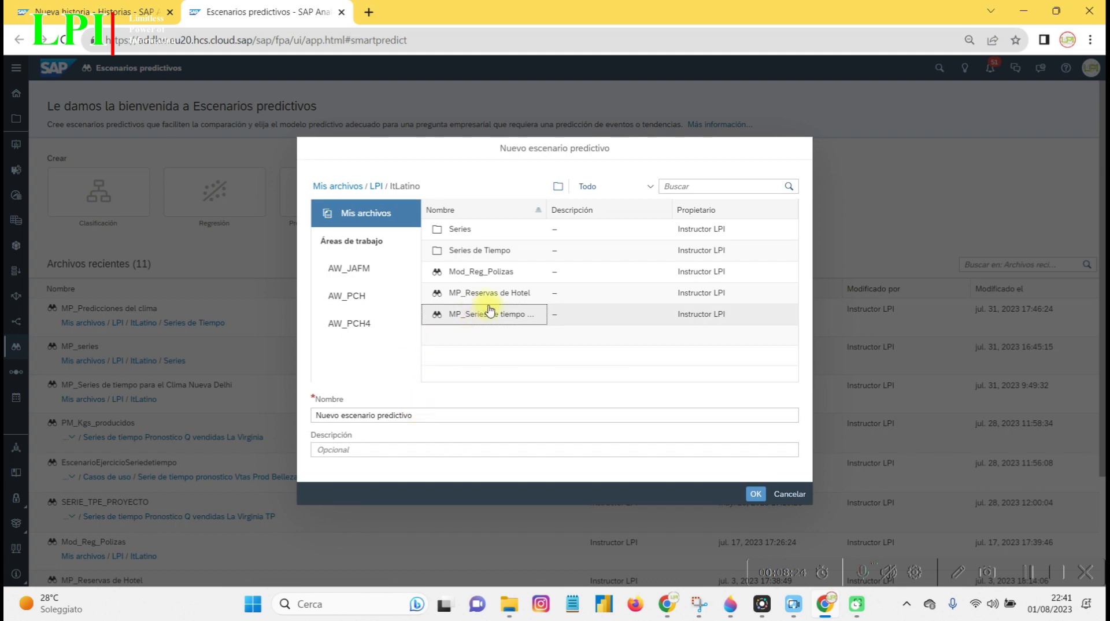
click(558, 186)
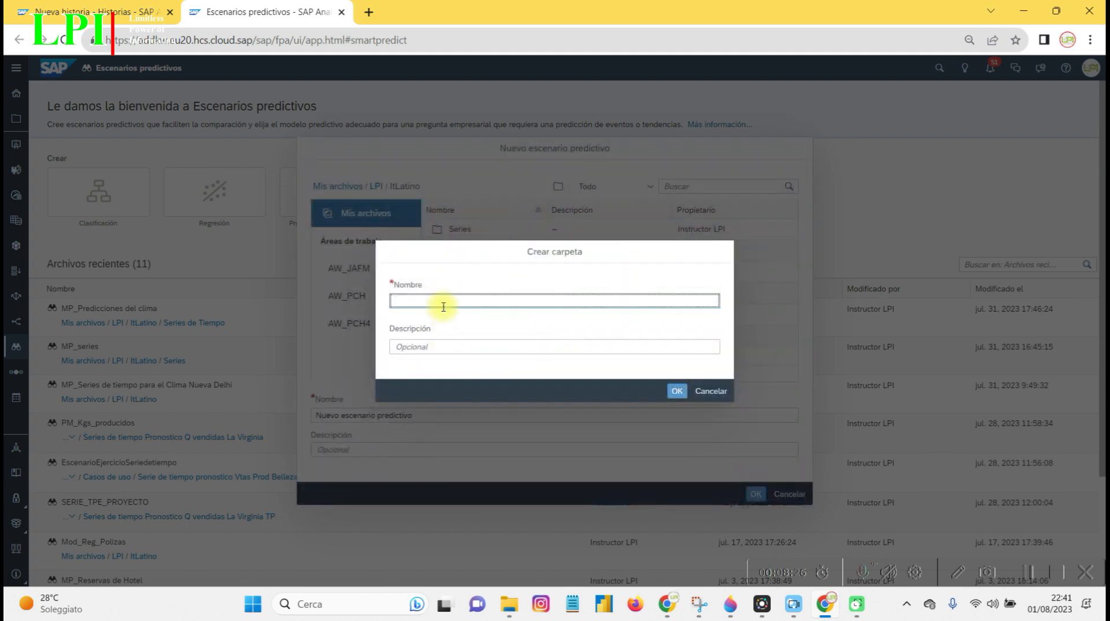
text(Series 2)
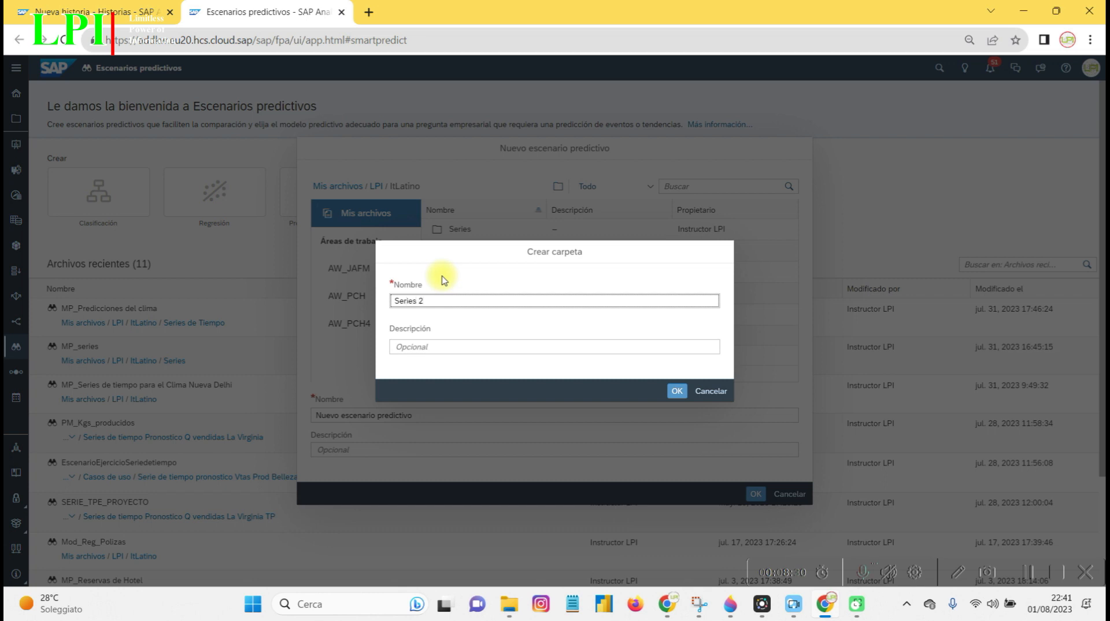
key(Return)
Step: Save the new predictive scenario in the Series 2 folder under the name MP Series de Indic Climaticos
drag(419, 416, 394, 416)
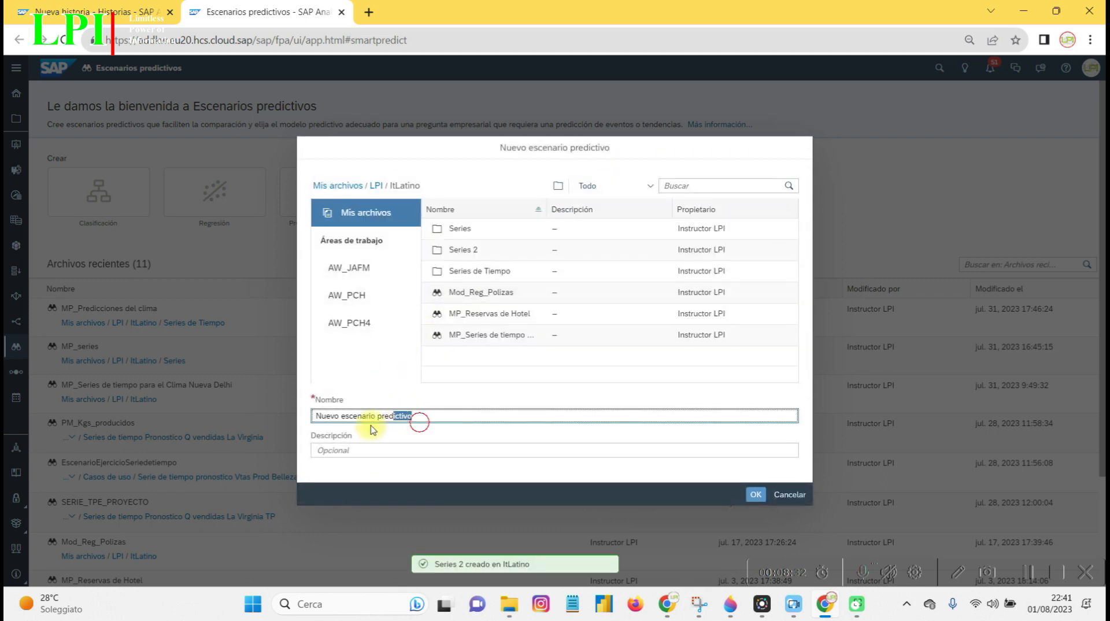
click(474, 231)
double_click(485, 252)
drag(414, 410, 300, 419)
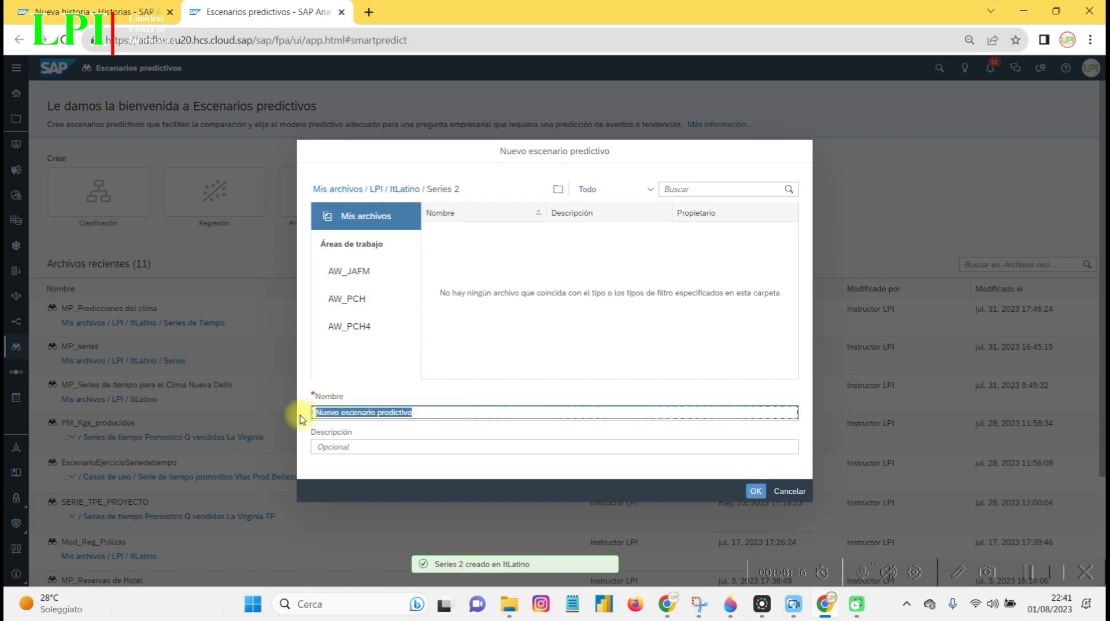
text(MP)
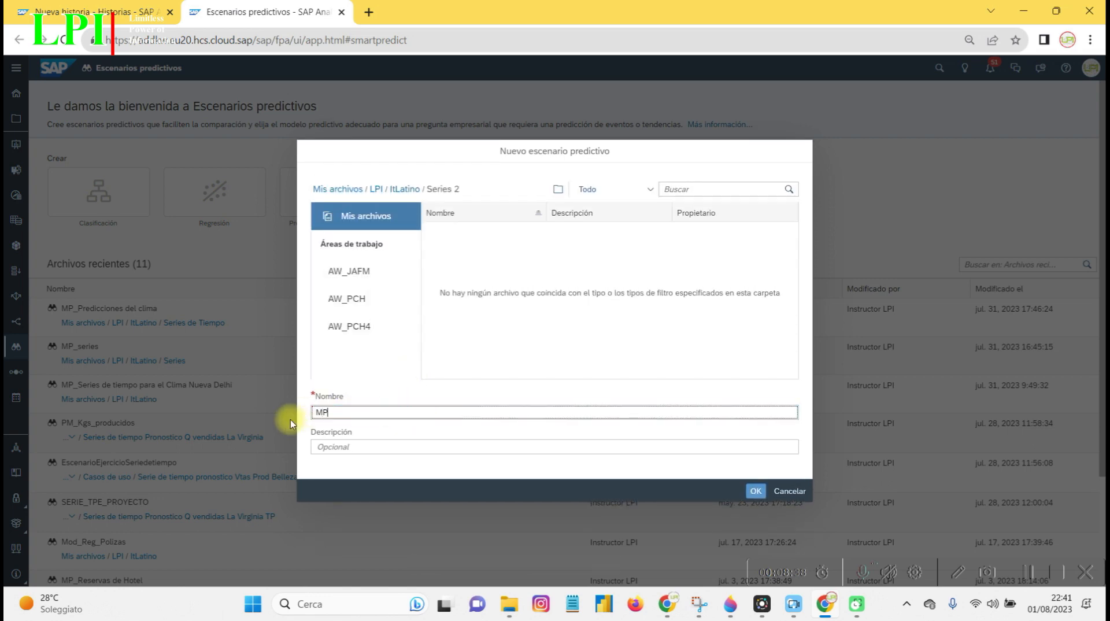
text( Series de Indic Climaticos)
key(Return)
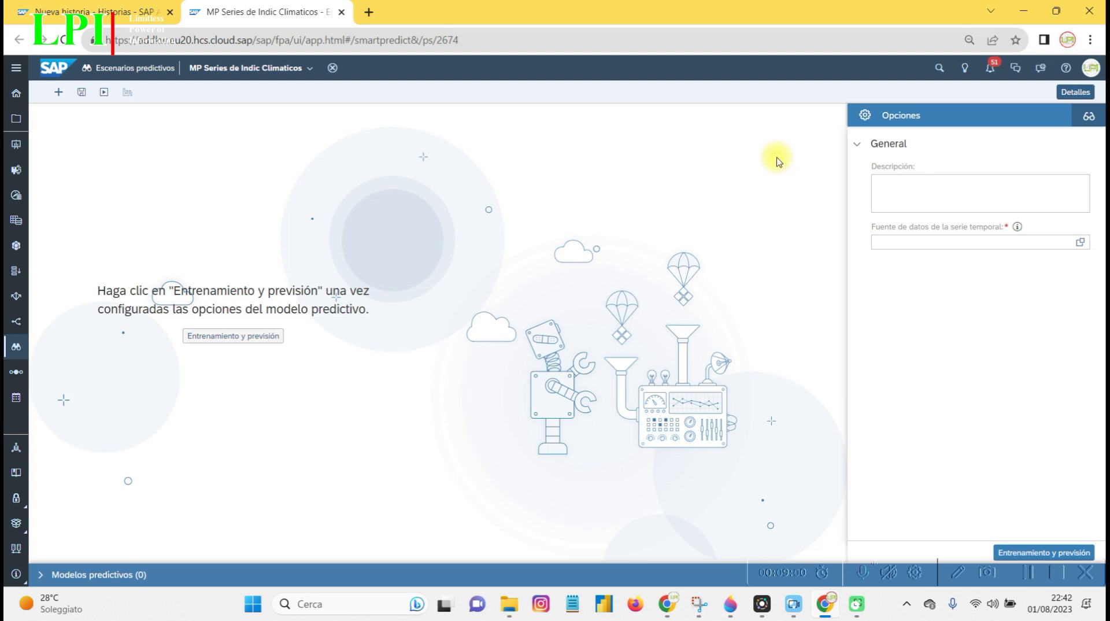
Step: Enter "Prediccion de las temperaturas" as the predictive model's description
click(883, 183)
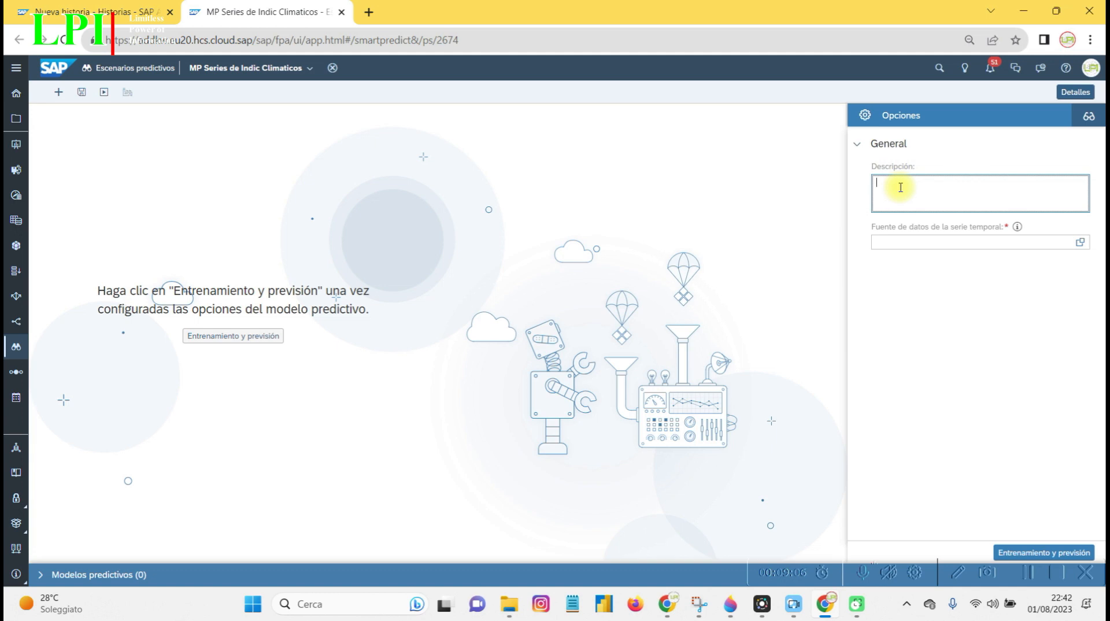
text(Prediccion)
text(peraturas)
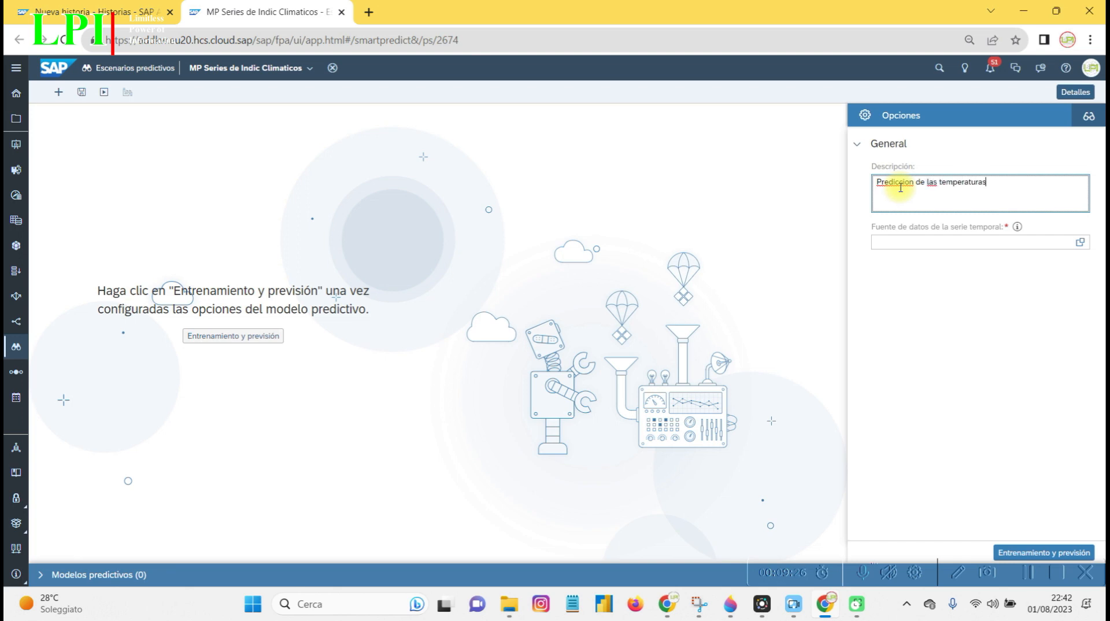
click(1043, 230)
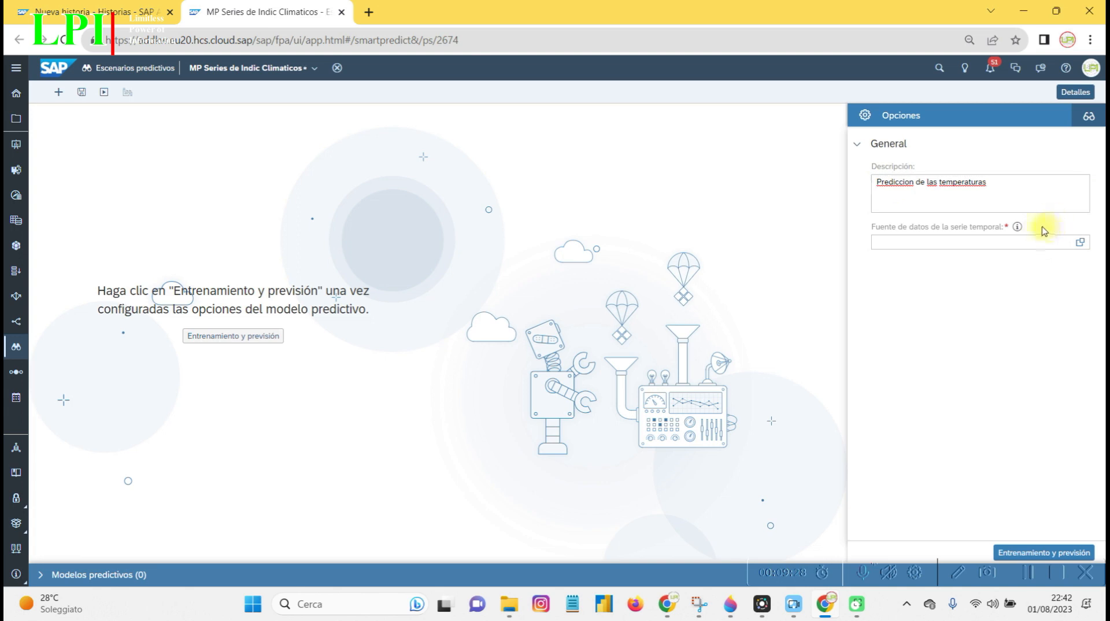
Step: Choose DS_DailyDelhiClimate_train from the climate analysis folder in Mis archivos / LPI / DS & Models as the time series data source
click(1081, 243)
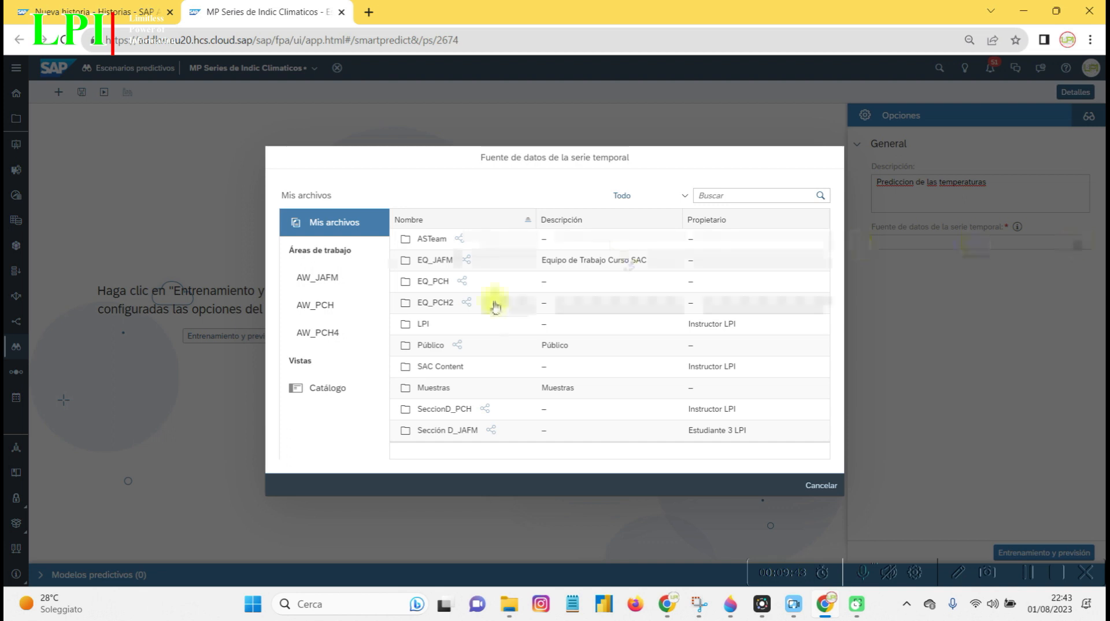
click(425, 323)
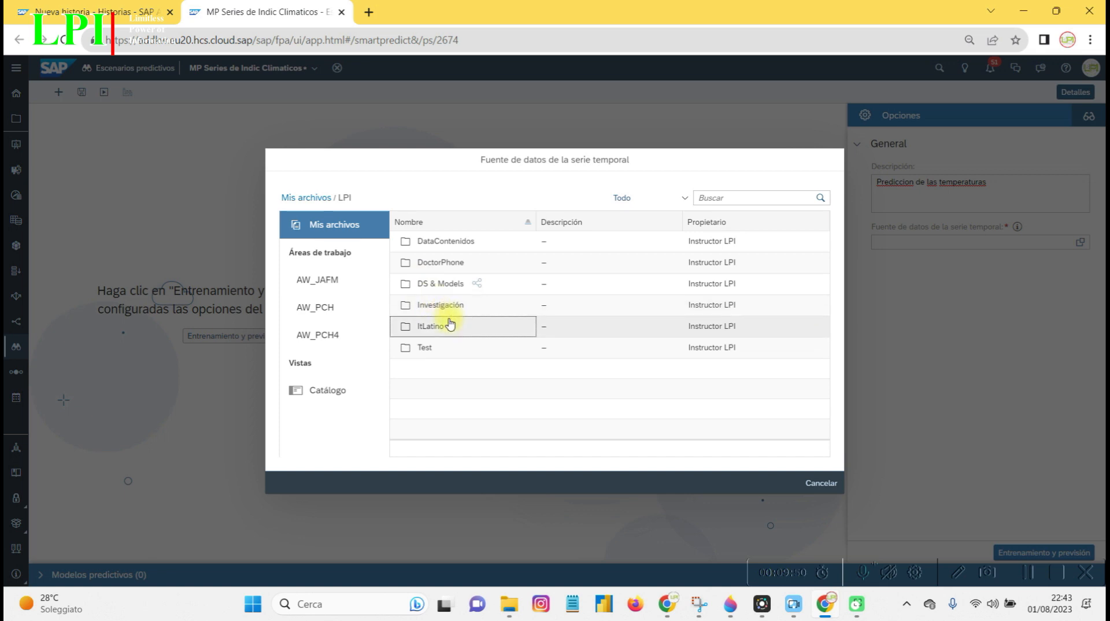
click(437, 329)
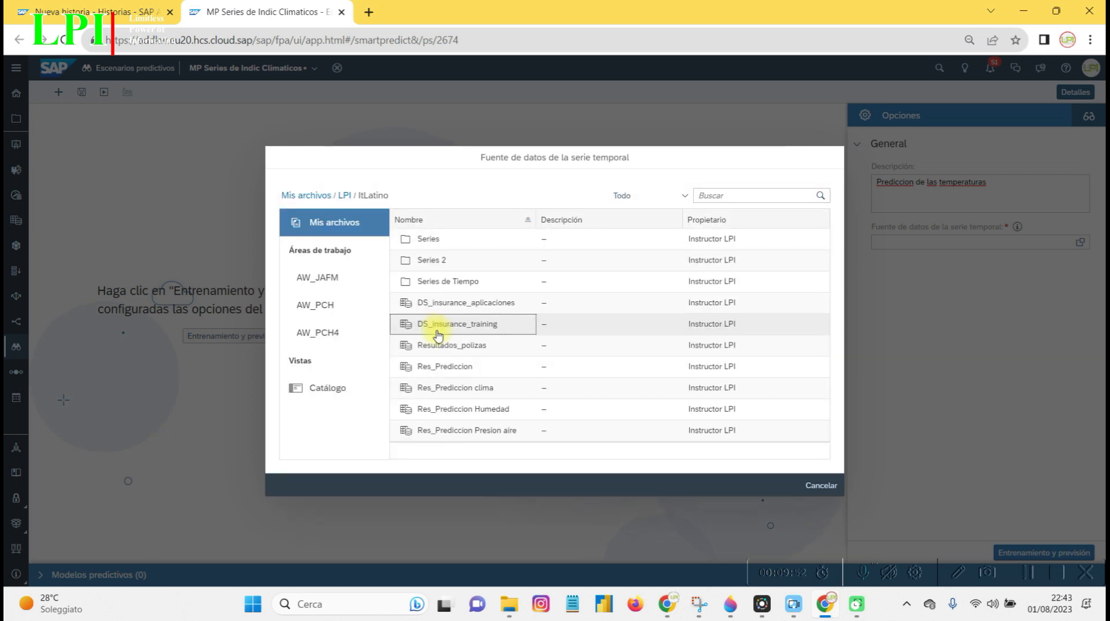
click(345, 195)
click(450, 295)
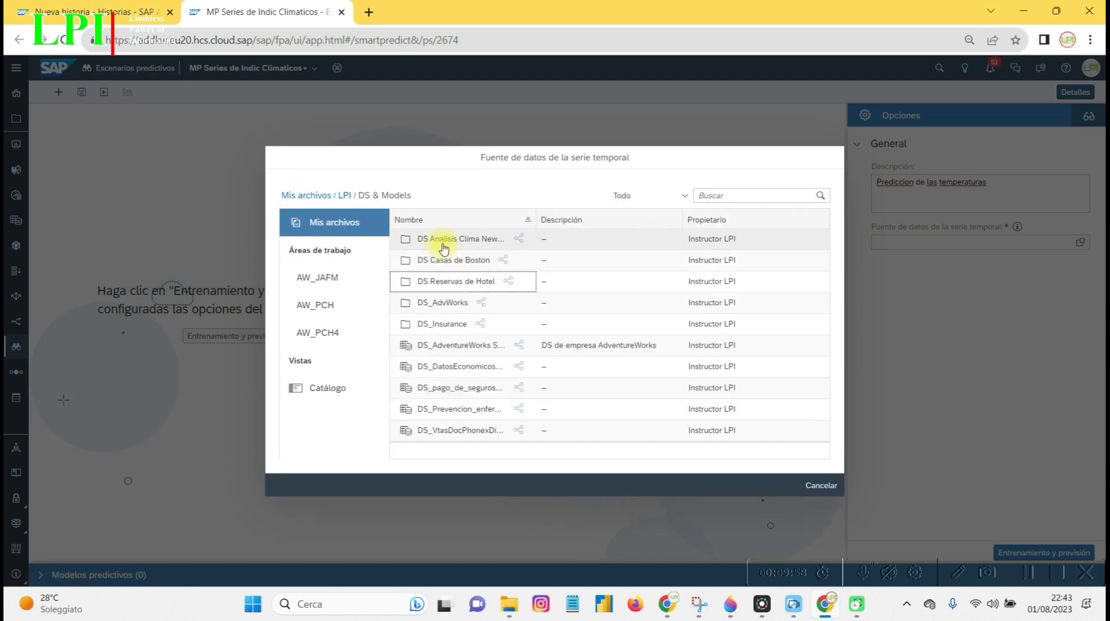
click(444, 248)
click(459, 268)
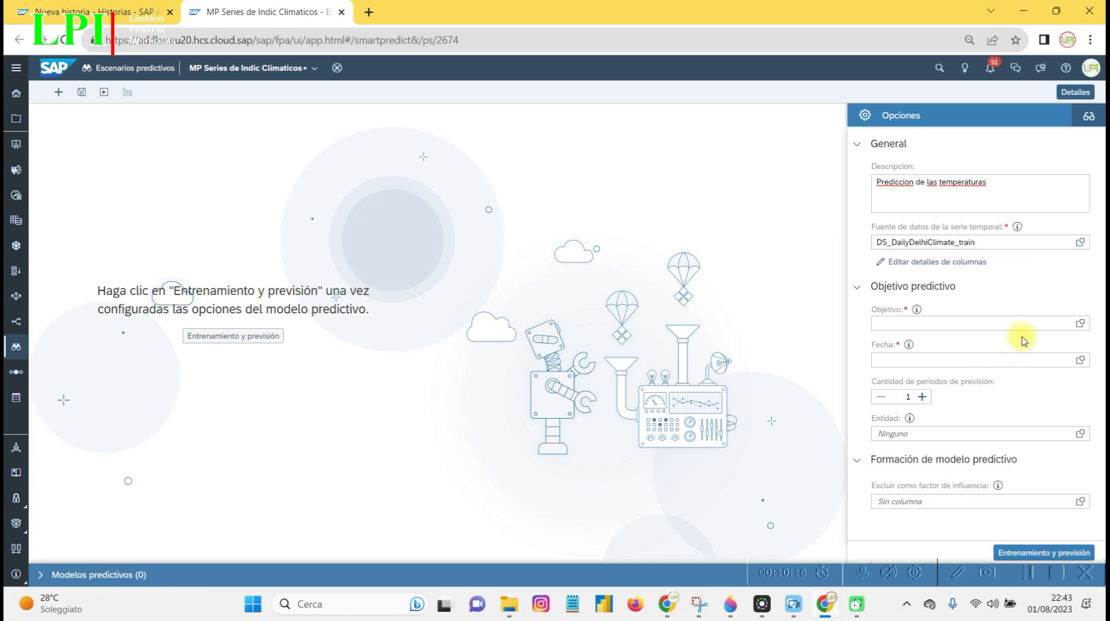
Step: Set the predictive goal to target meantemp with date as the date column and 180 forecast periods
click(1079, 324)
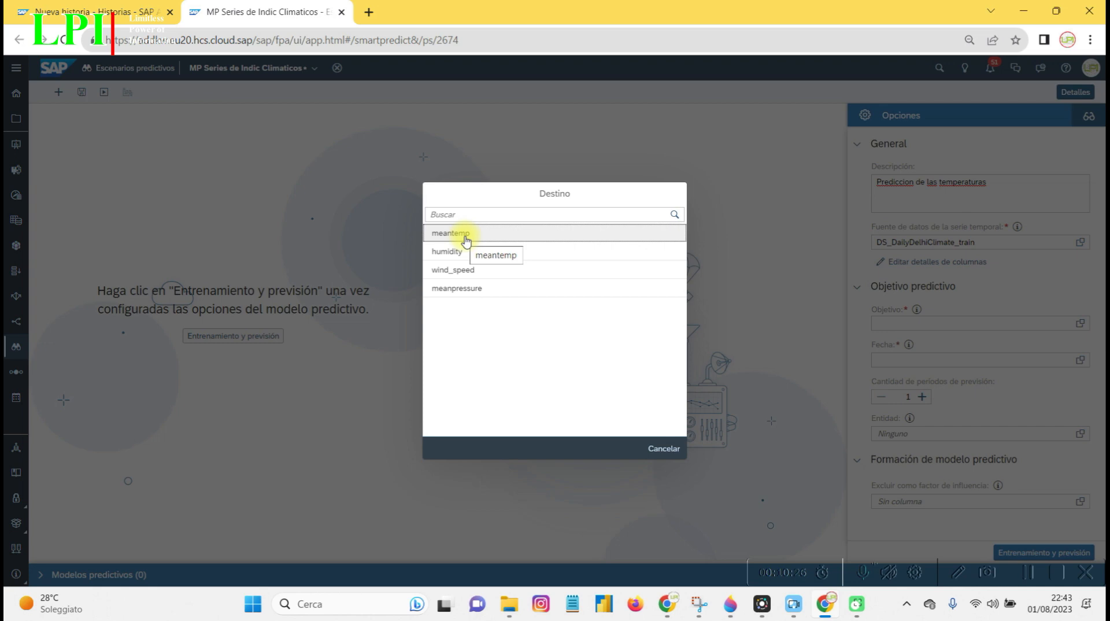
click(502, 241)
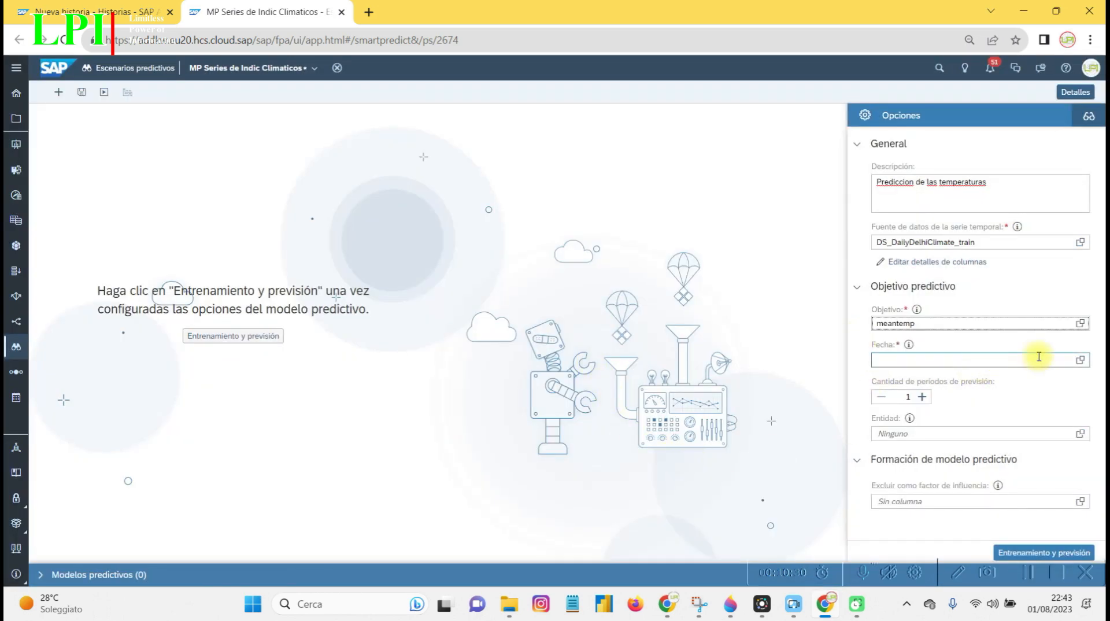
click(1080, 359)
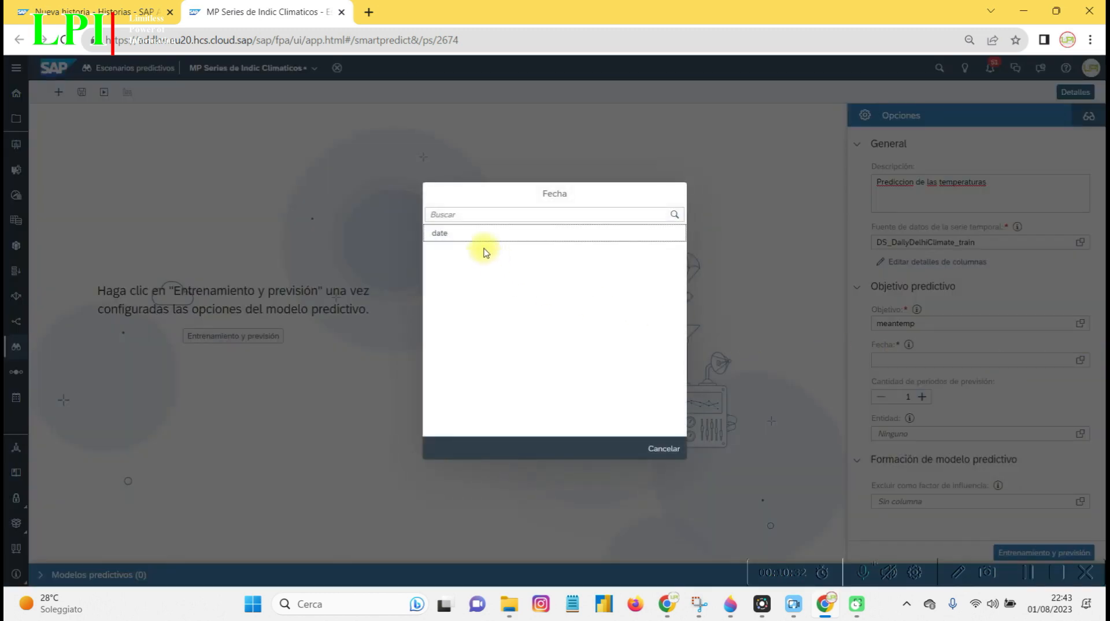
click(471, 234)
double_click(899, 398)
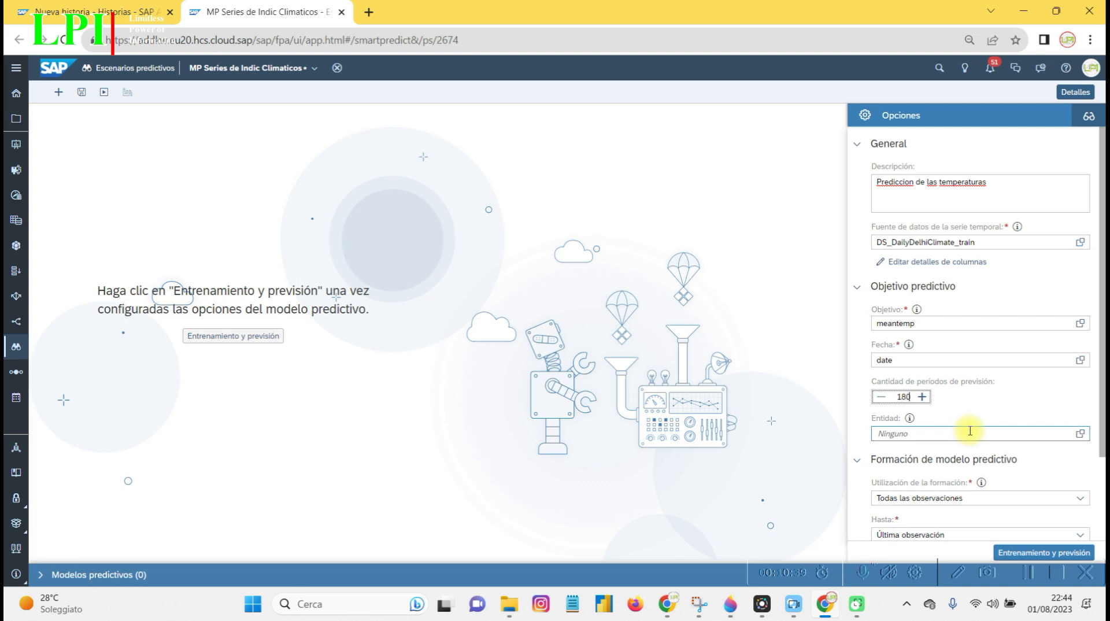
Step: Exclude humidity, wind_speed and meanpressure as influencers, and train and forecast the temperature model
scroll(1002, 411, down, 3)
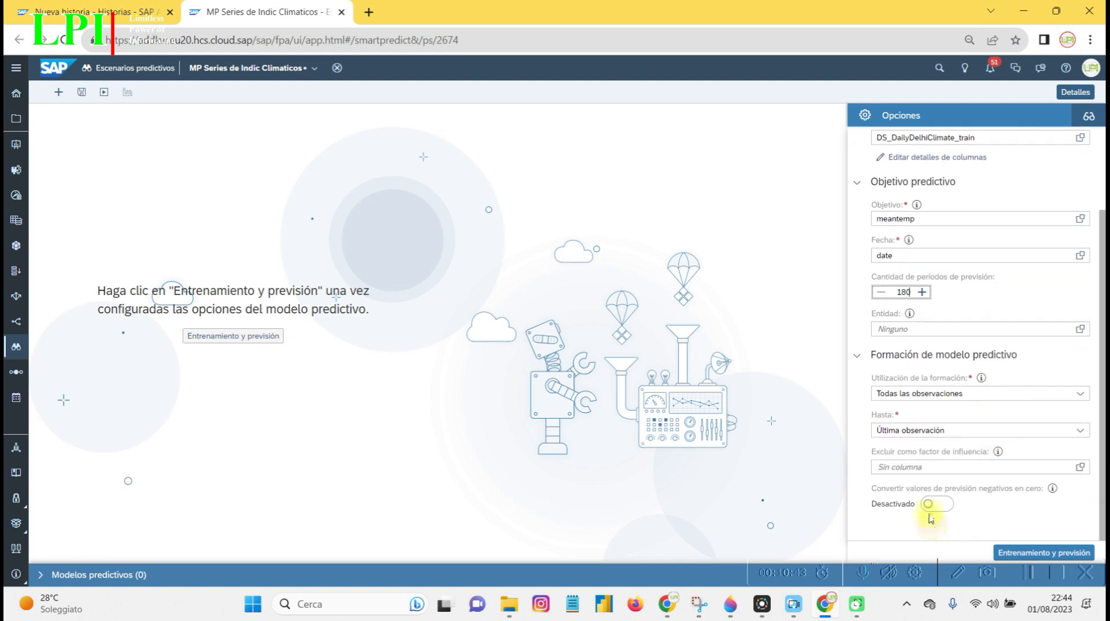
click(1078, 466)
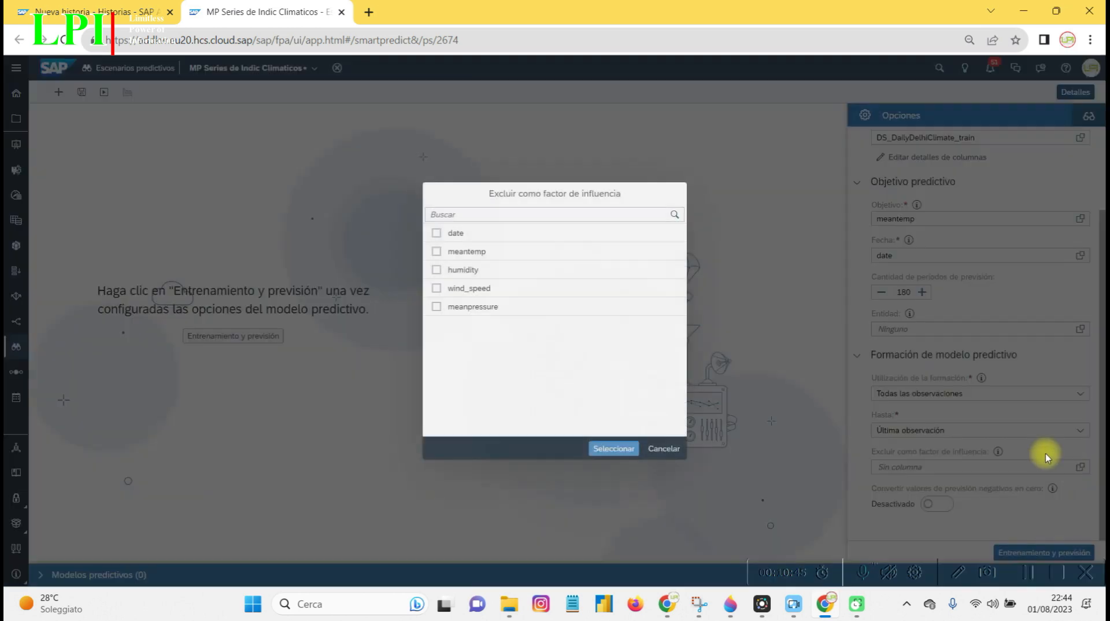
click(438, 272)
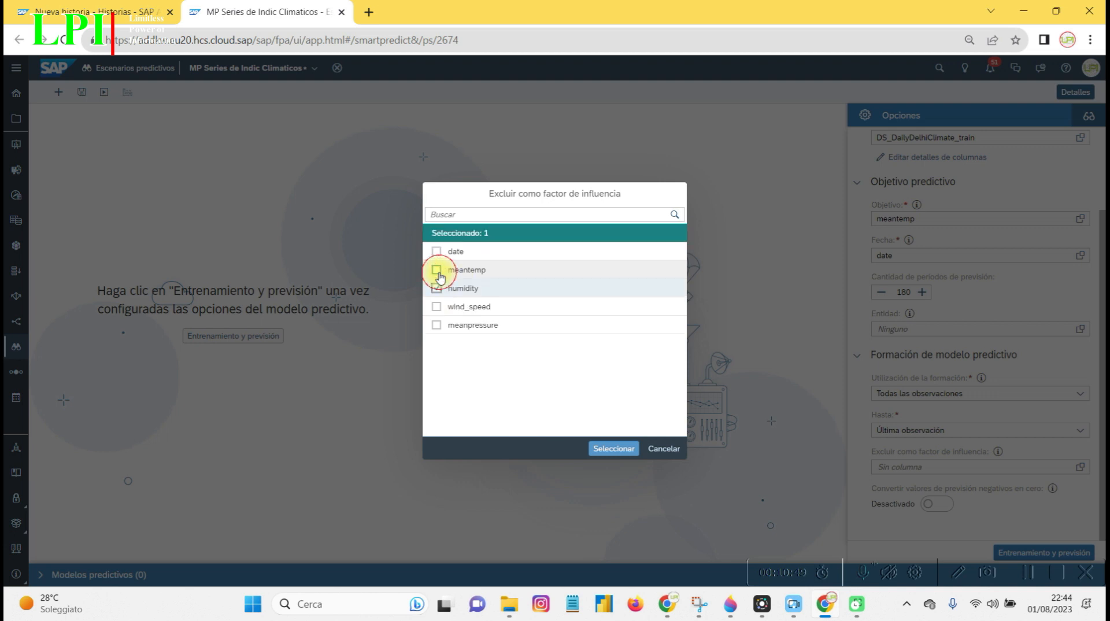
click(437, 307)
click(438, 327)
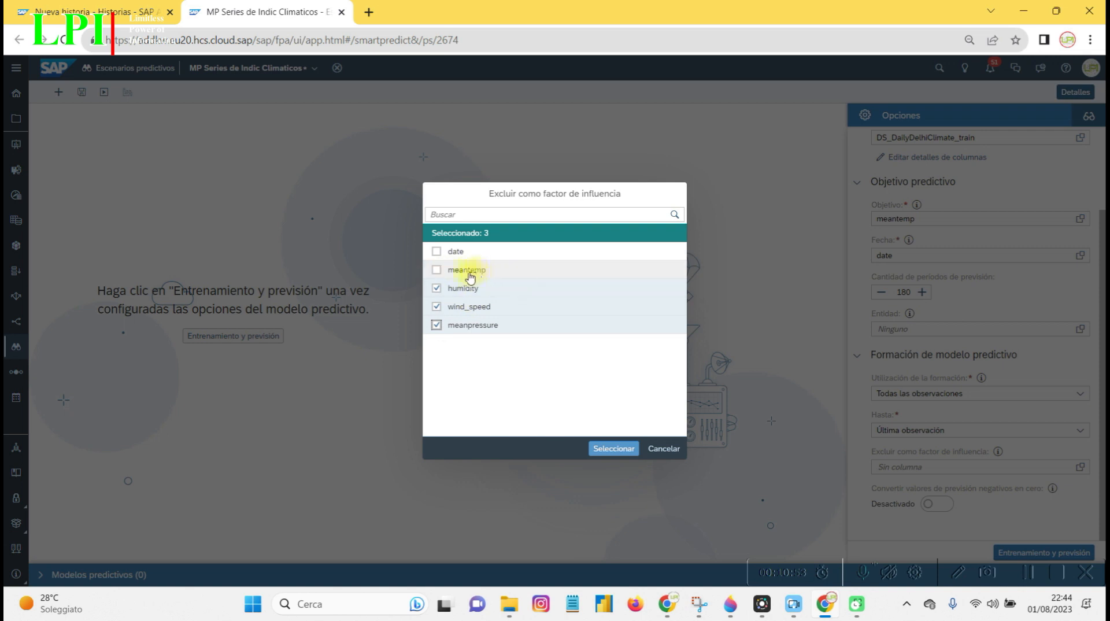
click(614, 450)
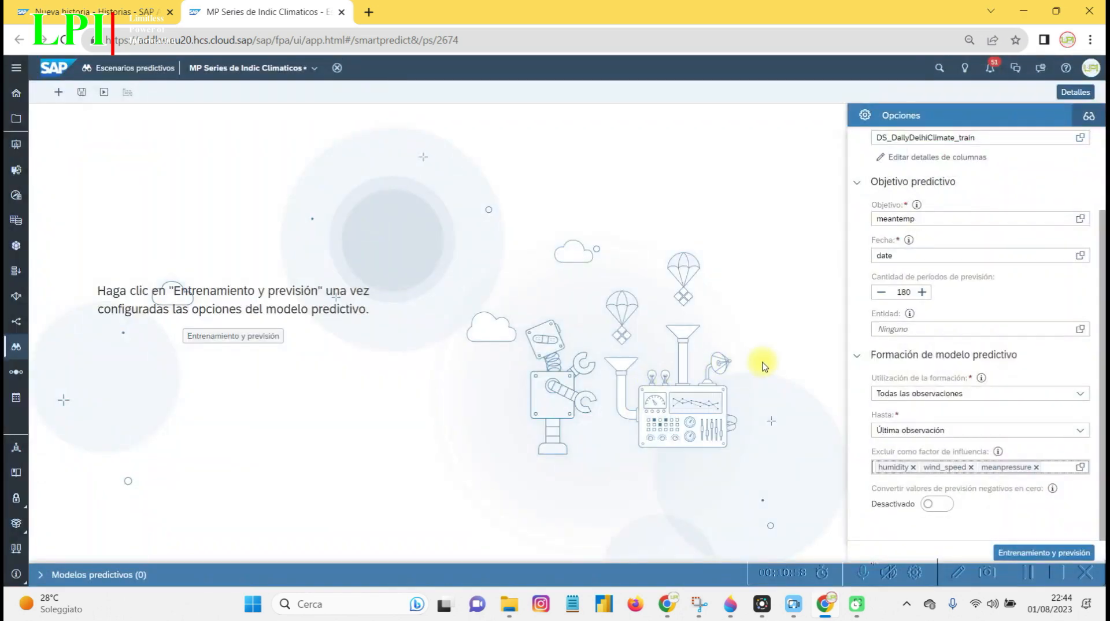
click(1052, 554)
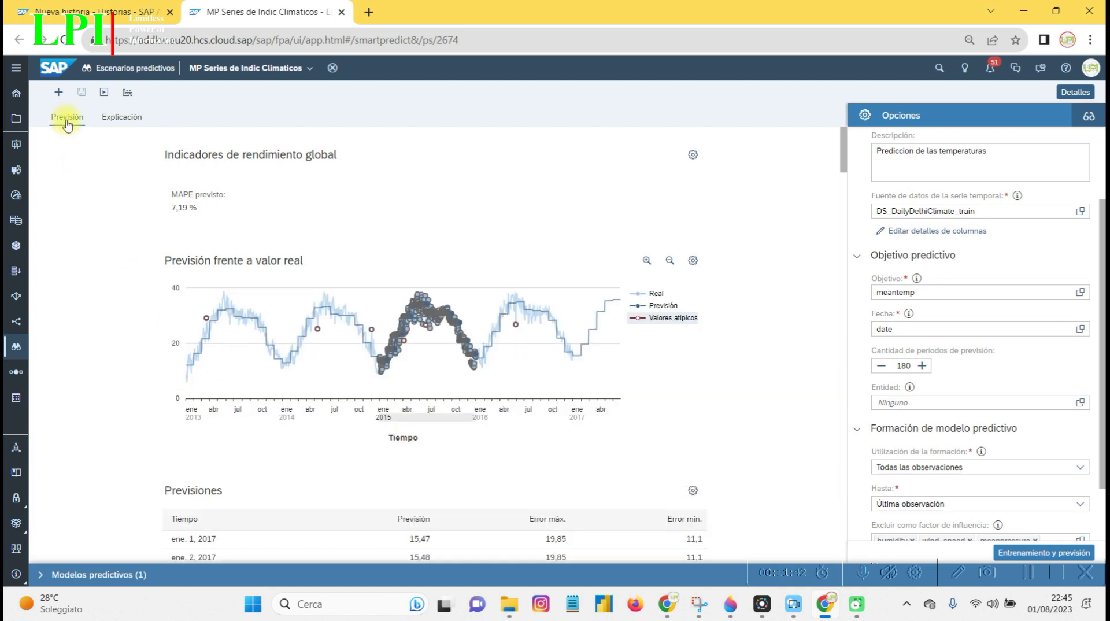
Step: Glance at the model's explanation, return to the forecast view and highlight the Previsión series in the forecast versus actual chart
click(126, 121)
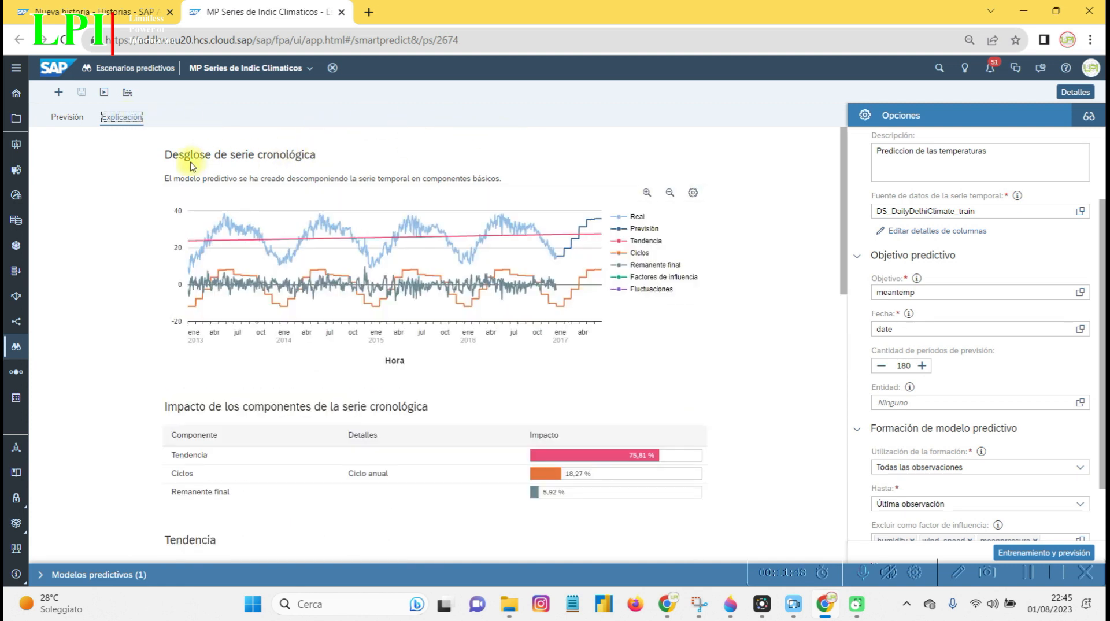
click(72, 121)
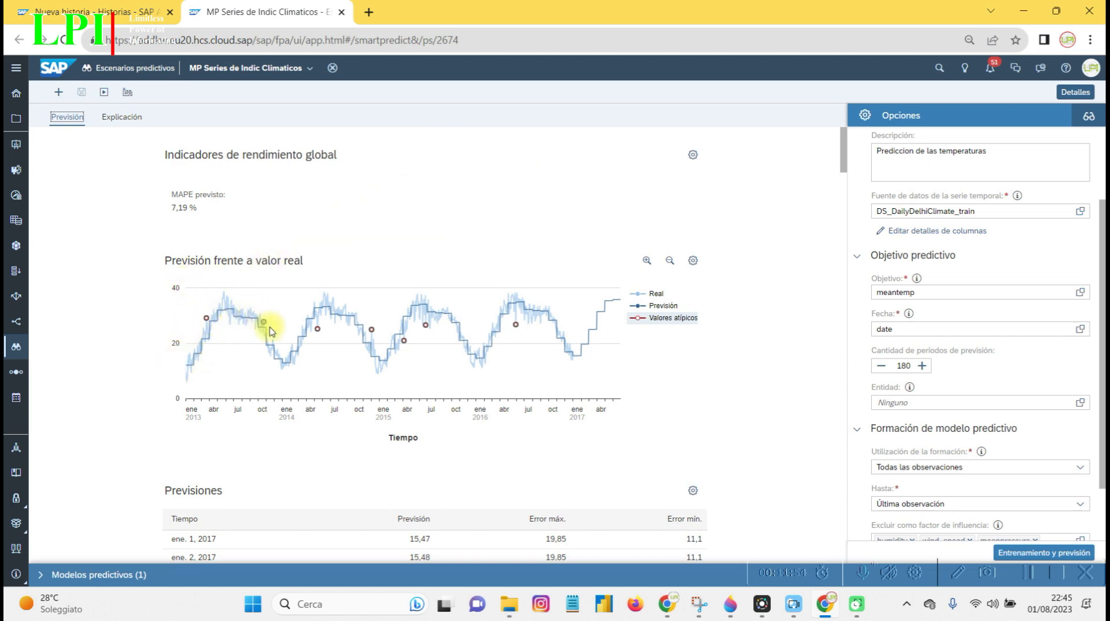
click(659, 295)
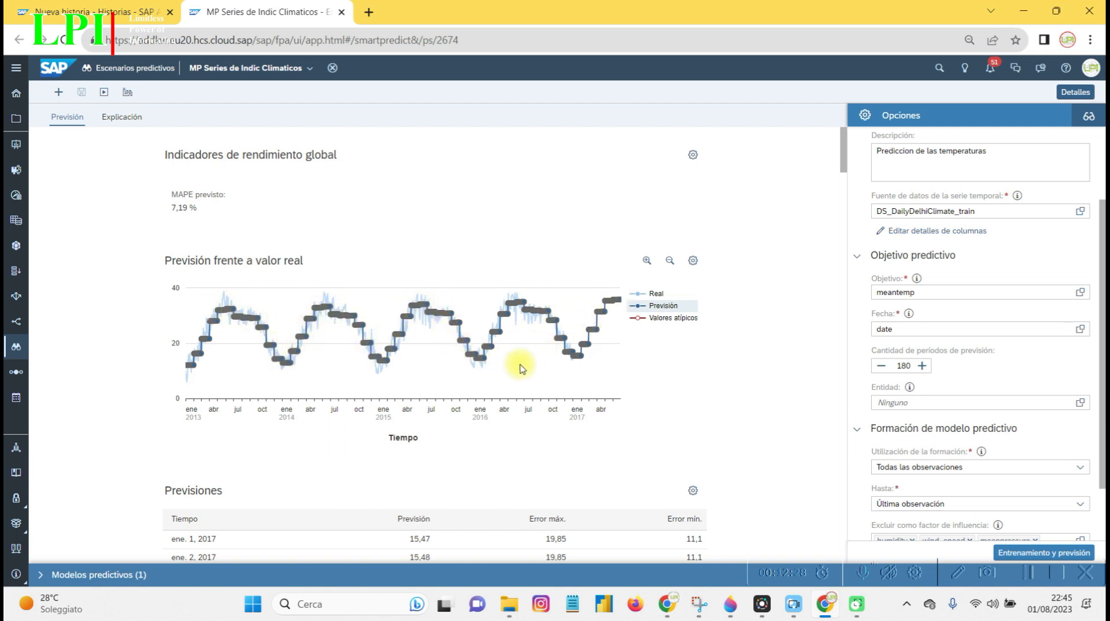
Step: Examine the daily forecasts with their maximum and minimum errors and the past and future outliers of the temperature model
scroll(278, 391, down, 1)
scroll(278, 391, down, 5)
scroll(210, 388, up, 1)
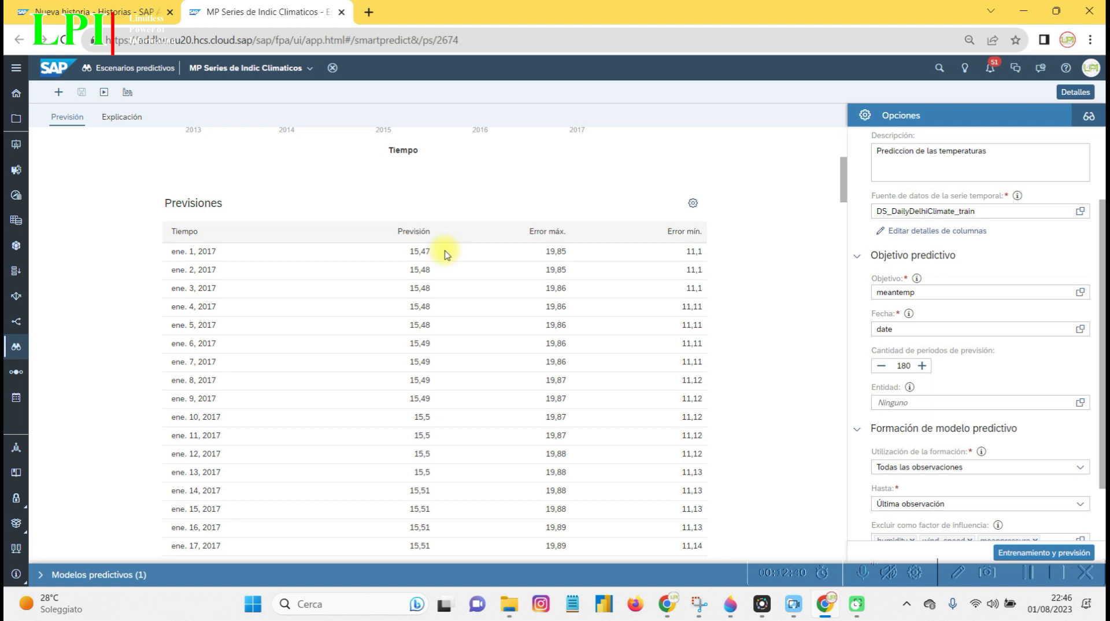
scroll(445, 255, down, 1)
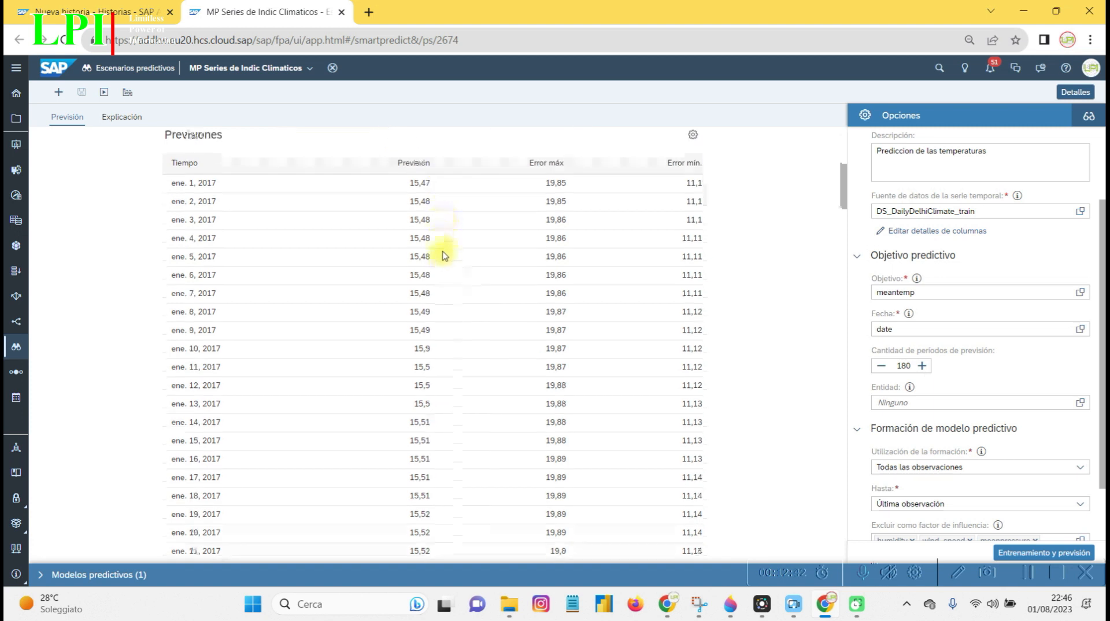
scroll(444, 256, down, 9)
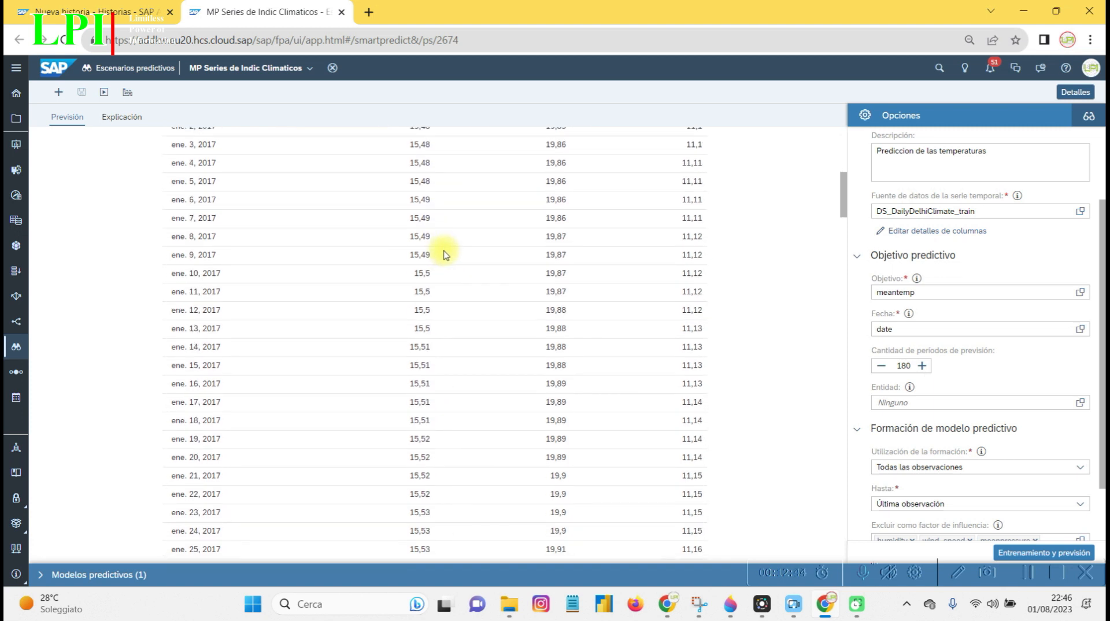
scroll(443, 259, down, 17)
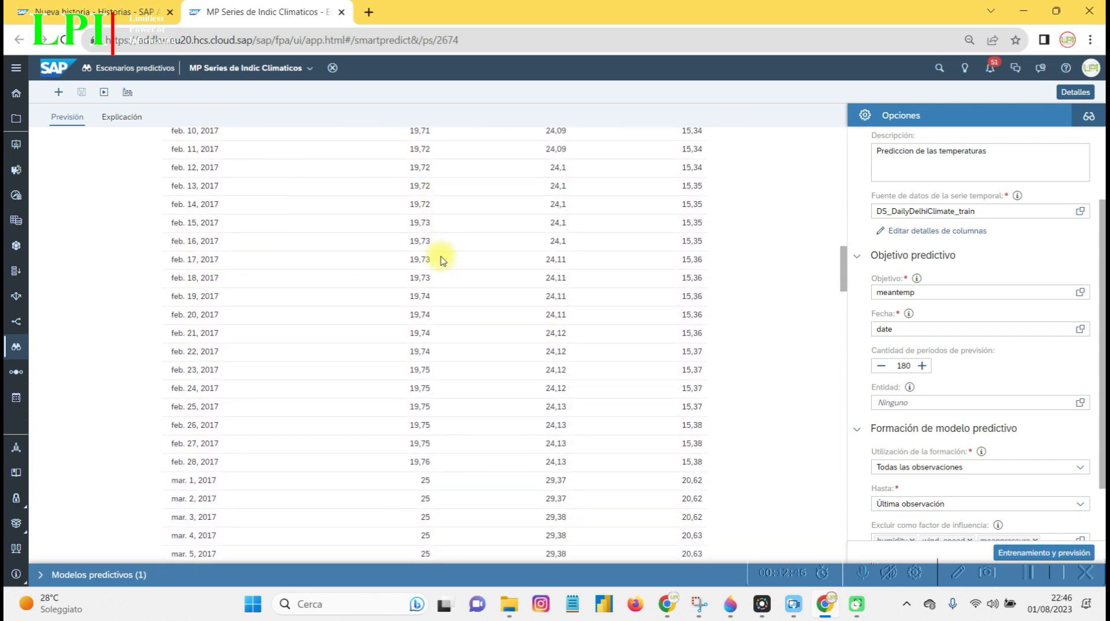
scroll(435, 267, down, 19)
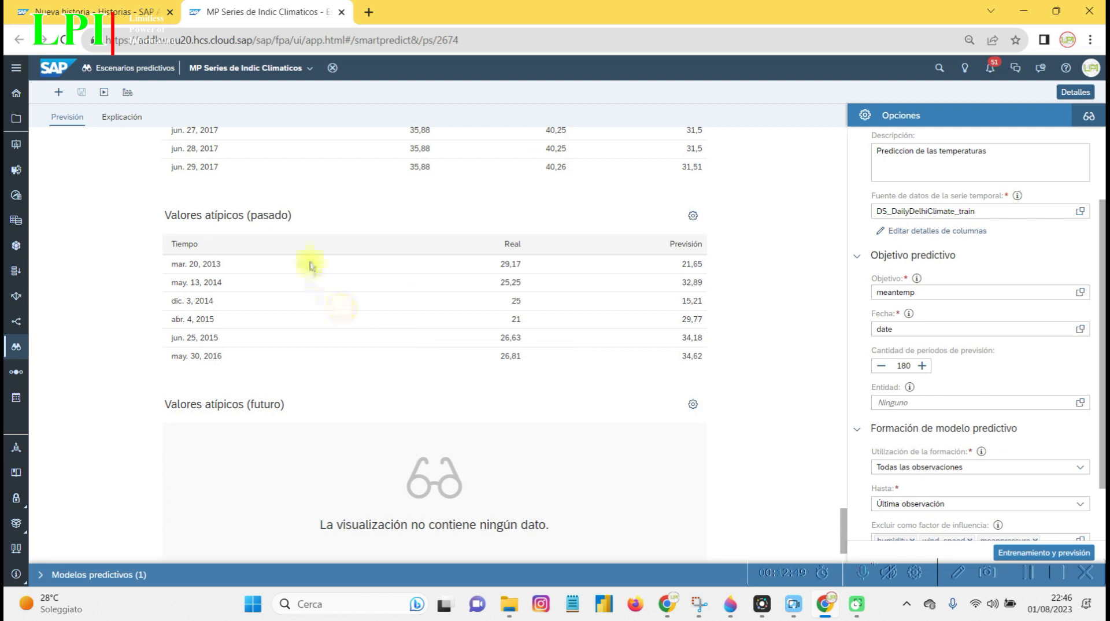
scroll(272, 266, up, 1)
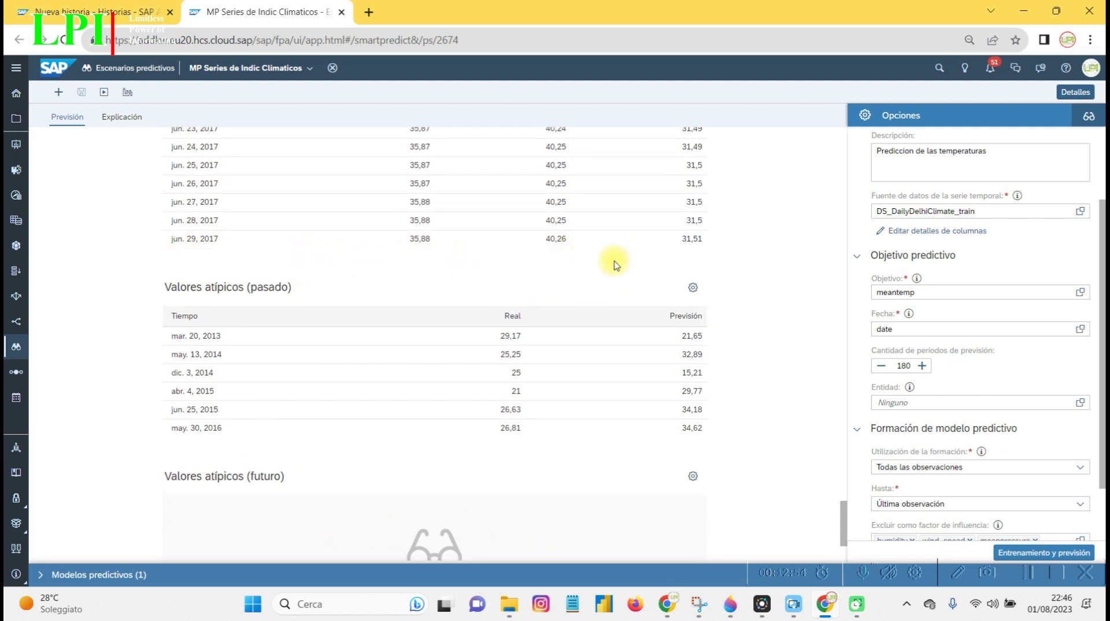
scroll(616, 265, up, 20)
scroll(587, 269, up, 20)
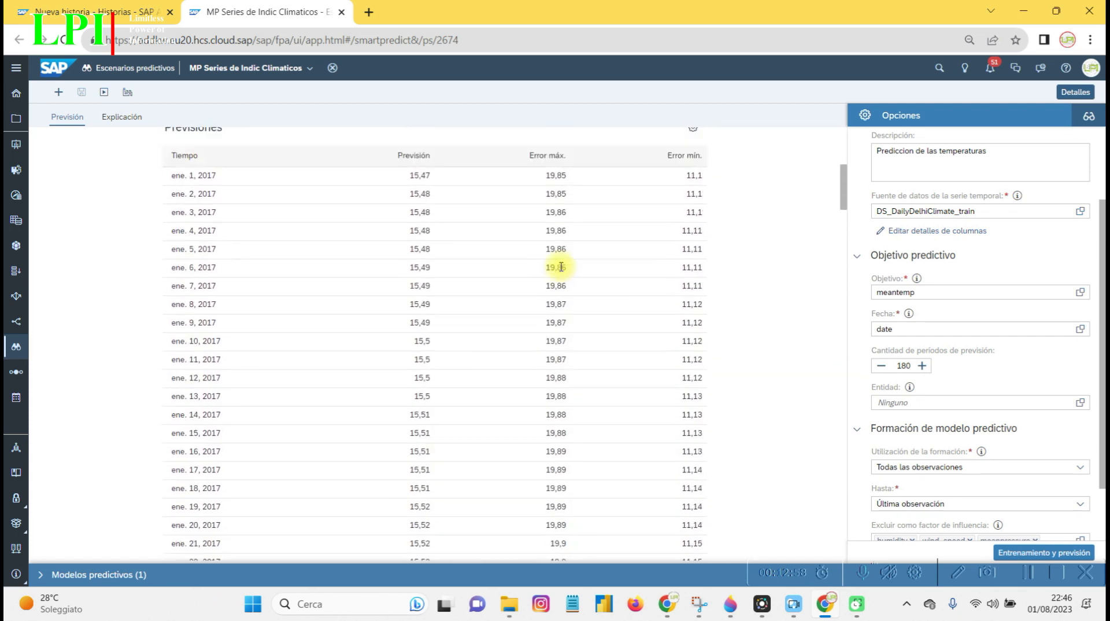
scroll(561, 267, up, 5)
scroll(559, 260, down, 5)
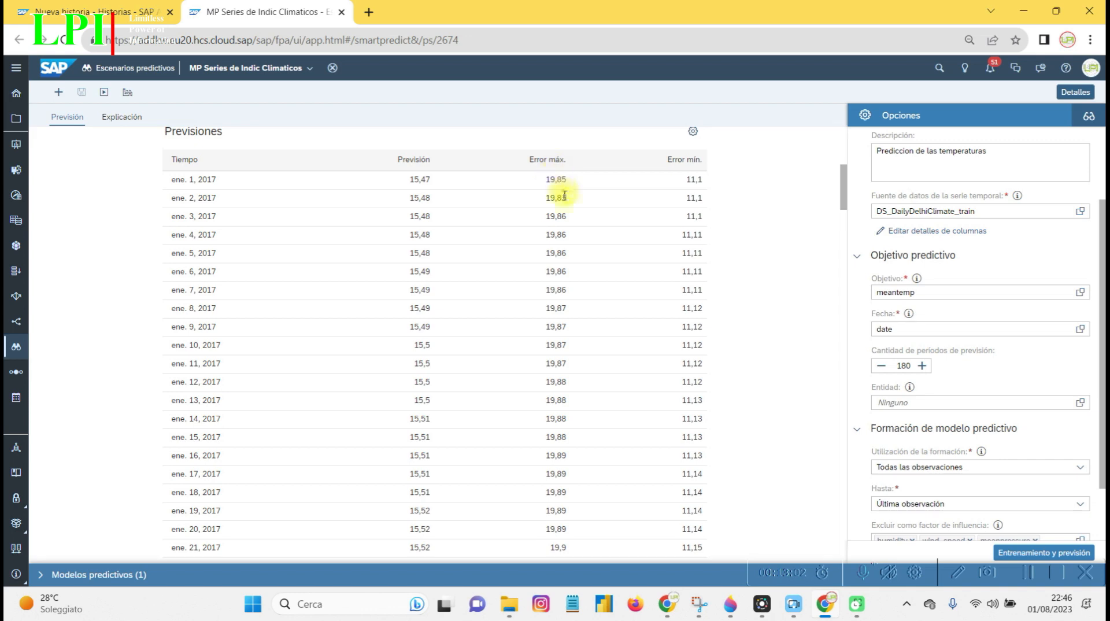
scroll(558, 243, down, 13)
scroll(553, 270, down, 20)
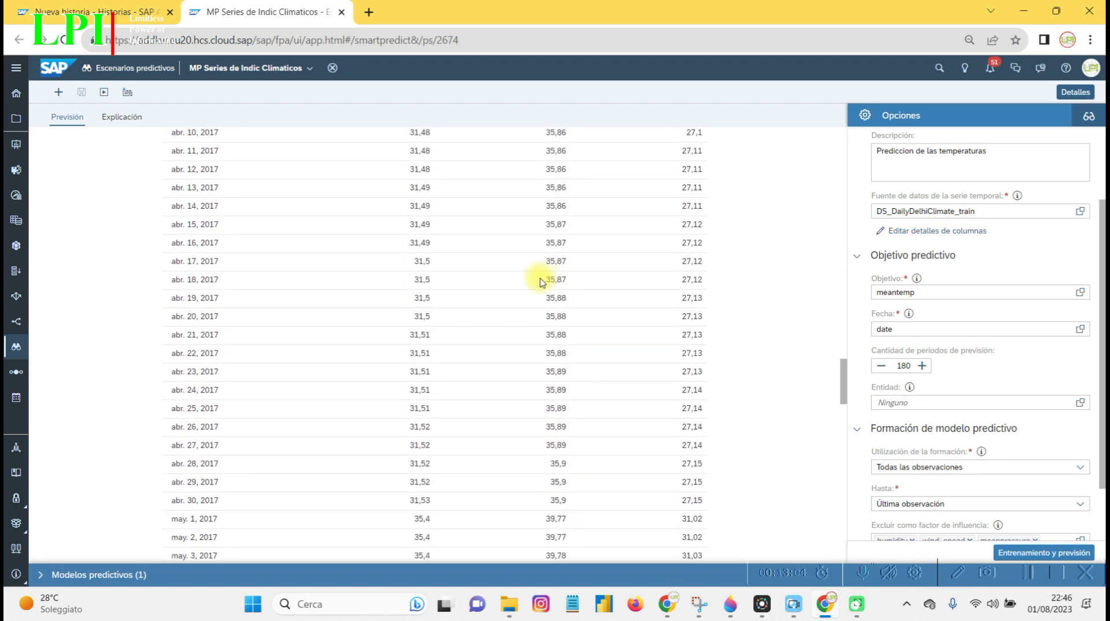
scroll(533, 292, down, 13)
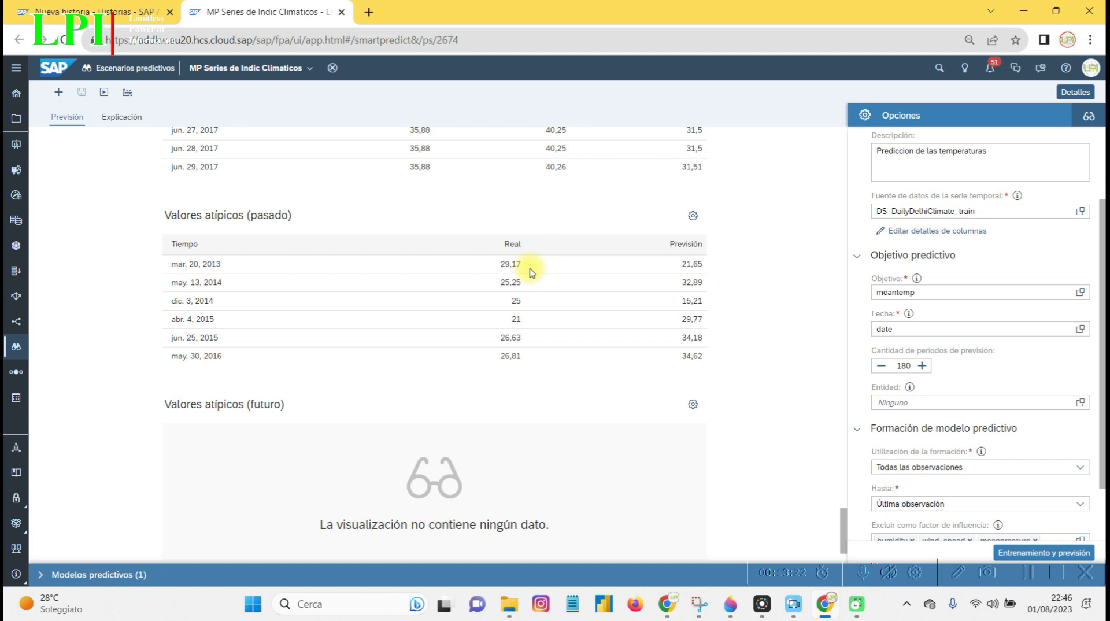
scroll(535, 273, up, 20)
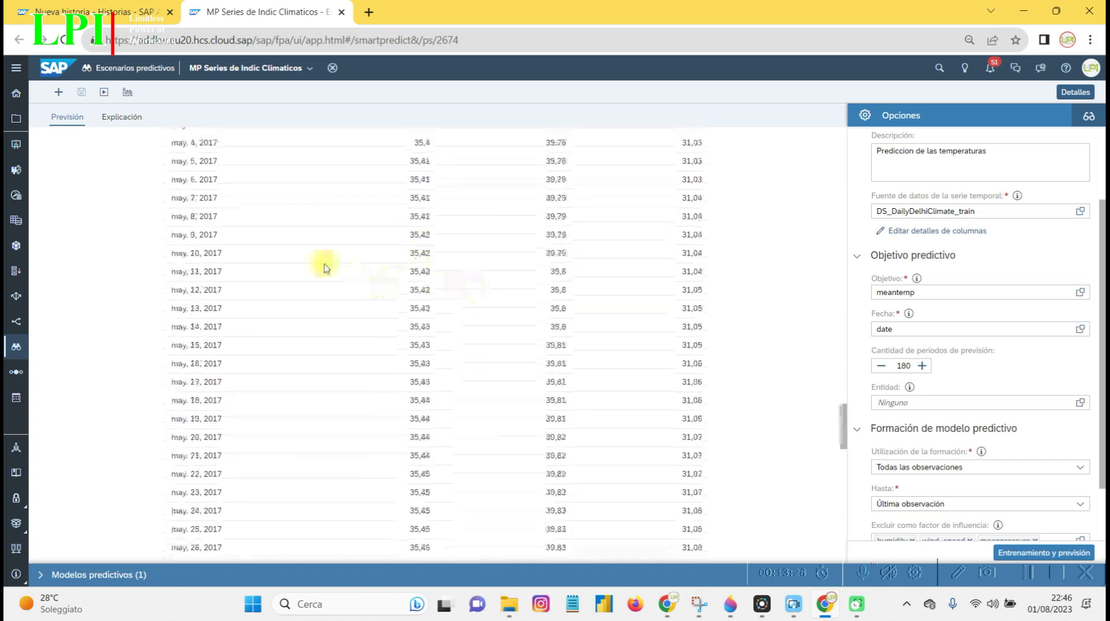
Step: Examine the temperature model's explanation, including the time series breakdown, component impact, trend, cycles and target statistics
click(122, 118)
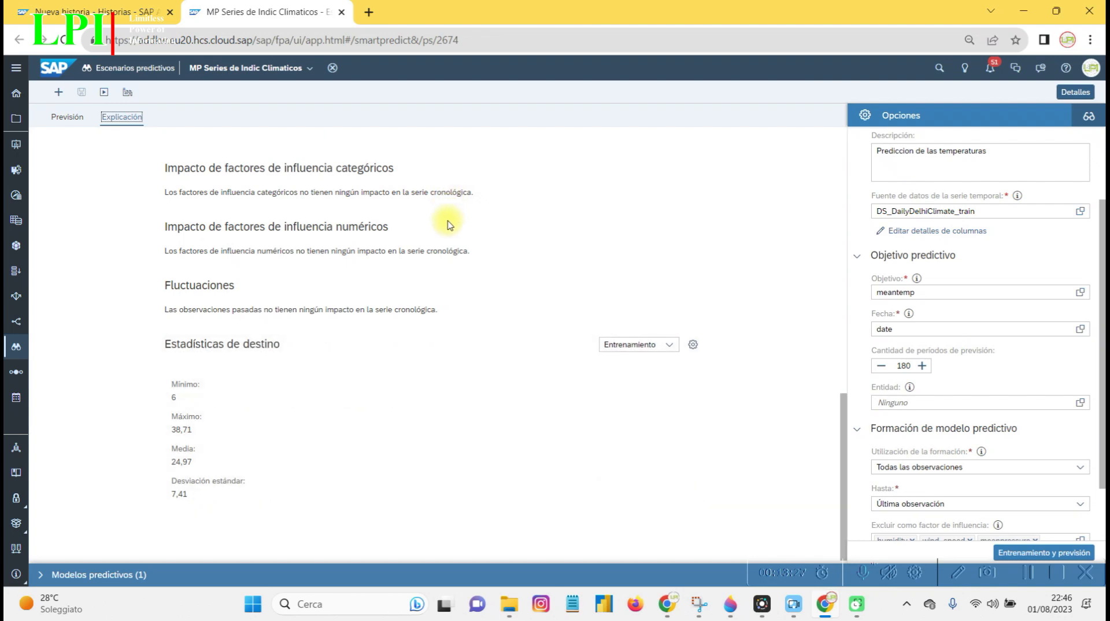
scroll(450, 232, up, 6)
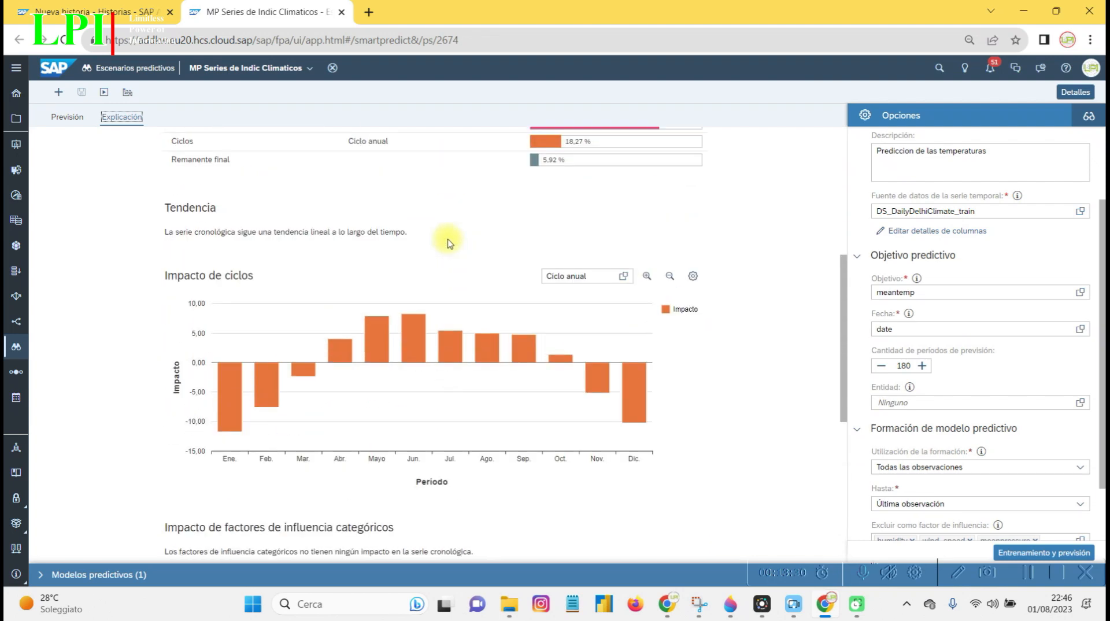
scroll(450, 243, up, 5)
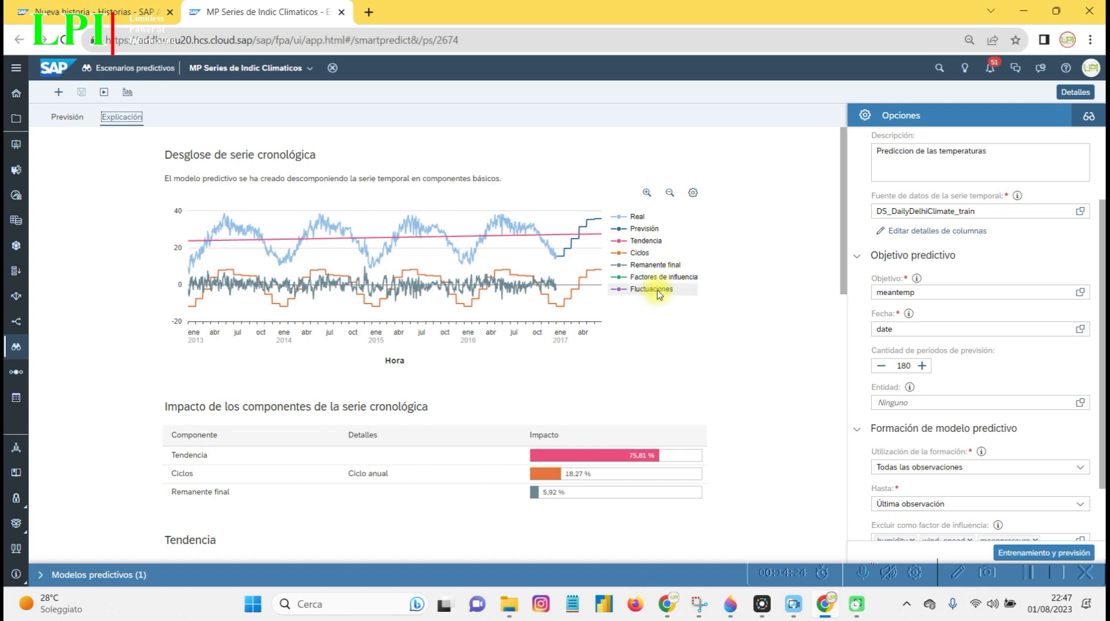
scroll(573, 307, down, 5)
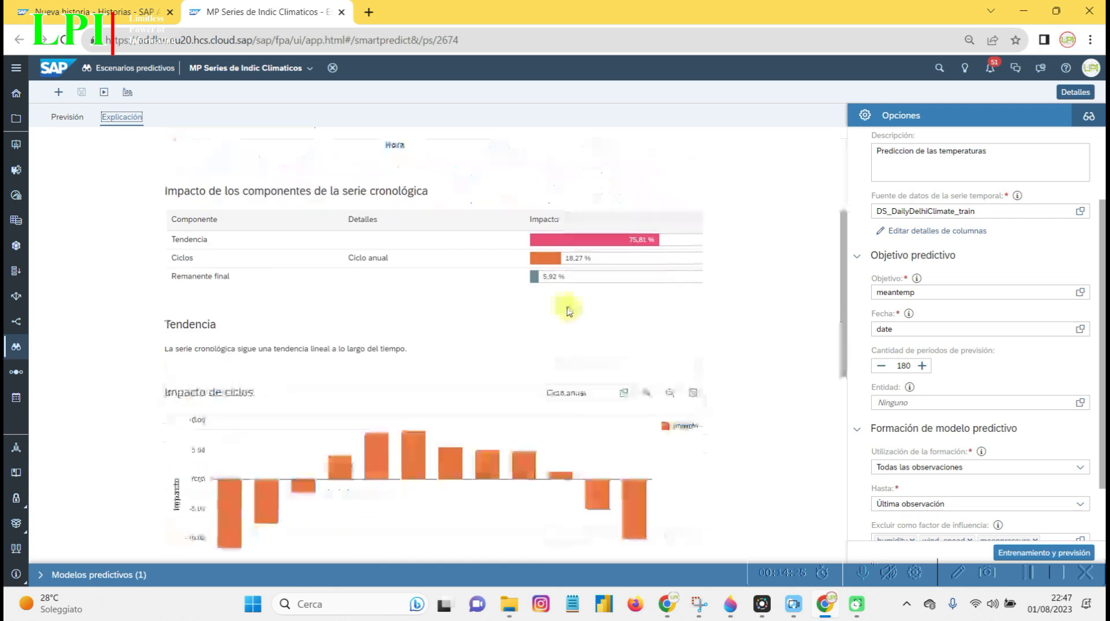
scroll(419, 314, up, 2)
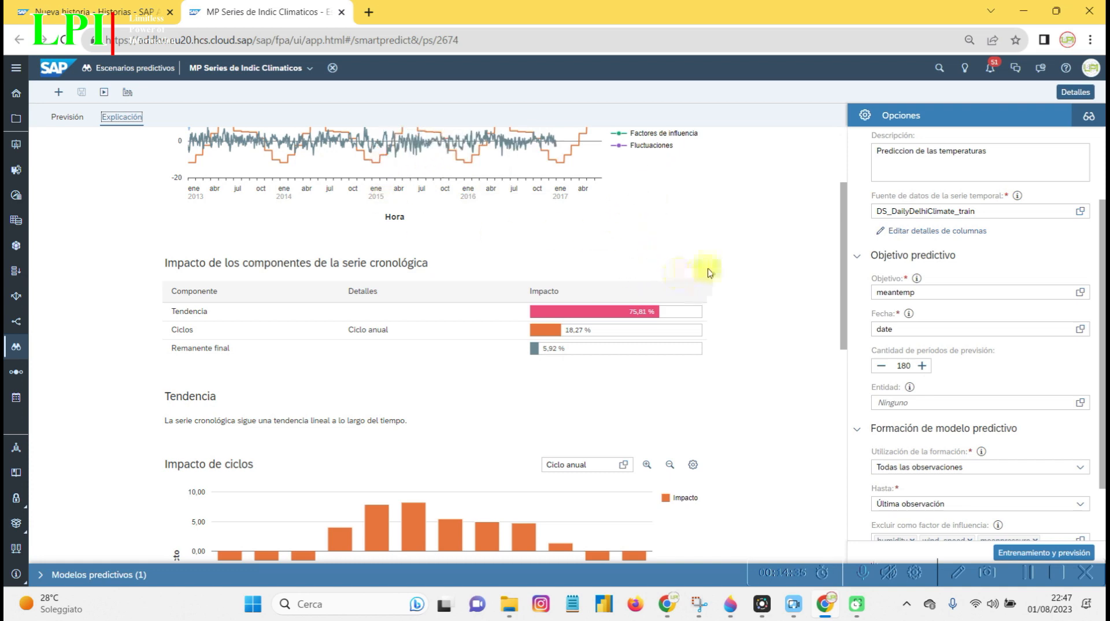
scroll(694, 274, down, 1)
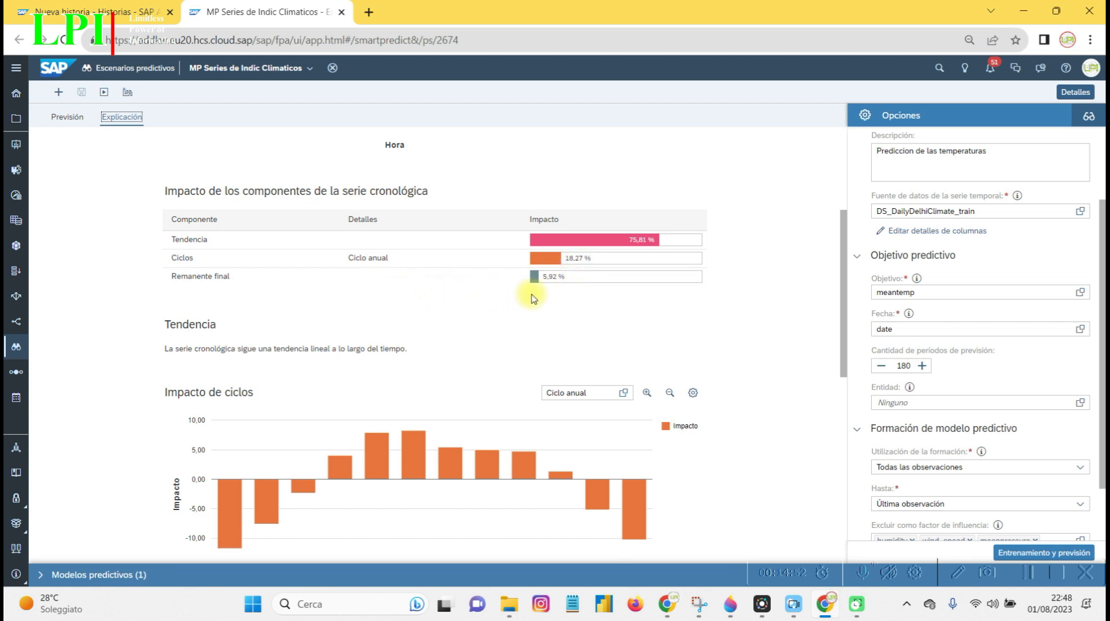
Step: Read the explanation's annual cycle impact, categorical and numeric influencer impact, fluctuations and training target statistics
scroll(584, 312, down, 1)
scroll(583, 312, down, 3)
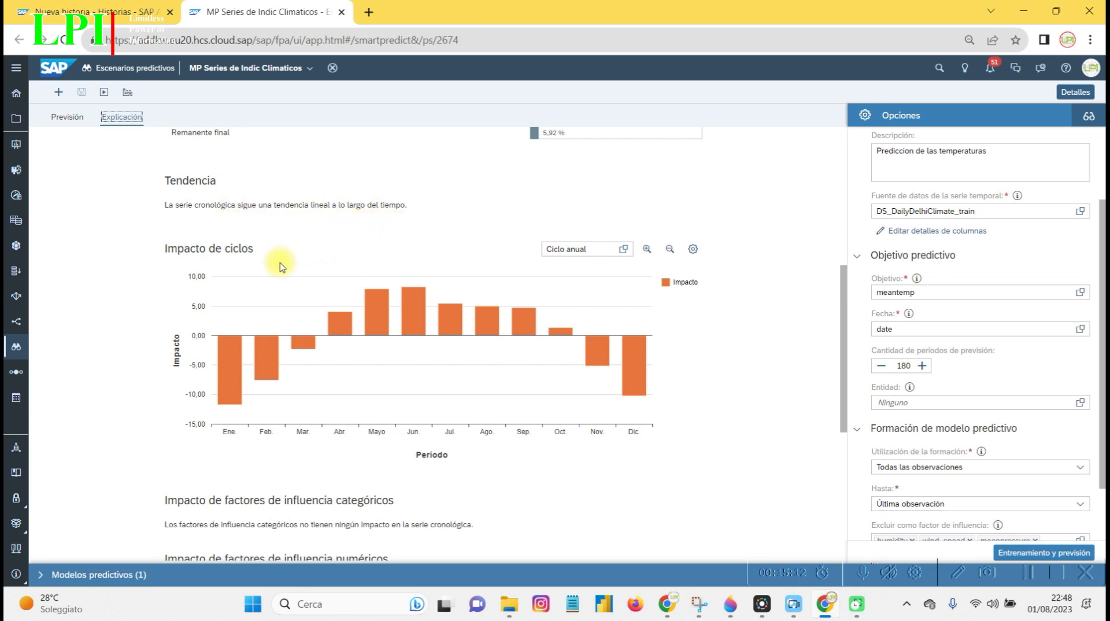
scroll(269, 266, down, 1)
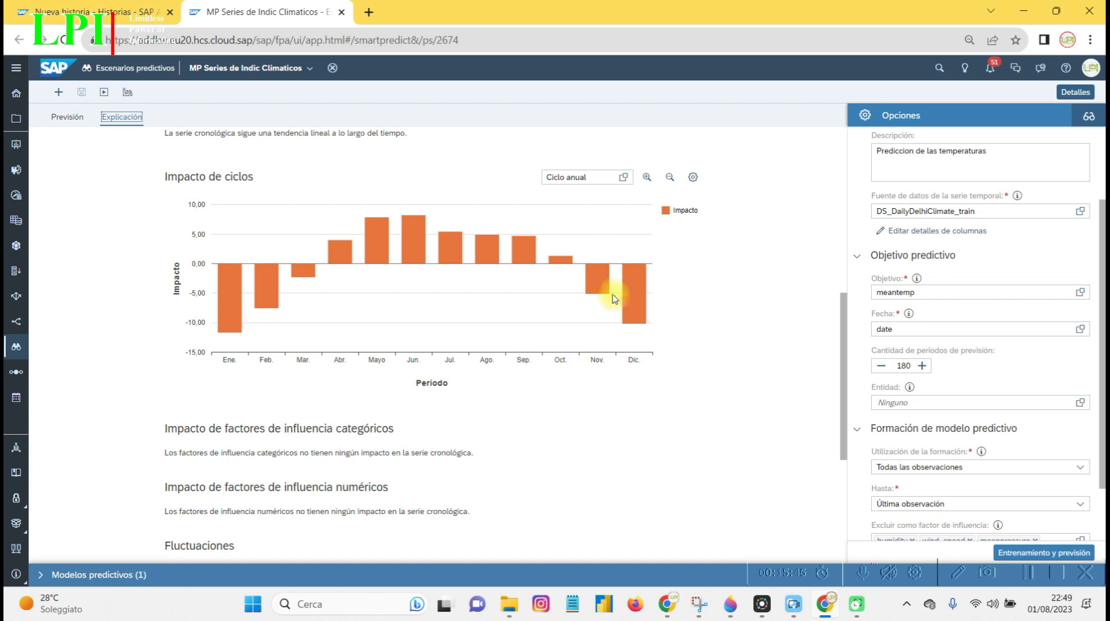
scroll(454, 365, down, 3)
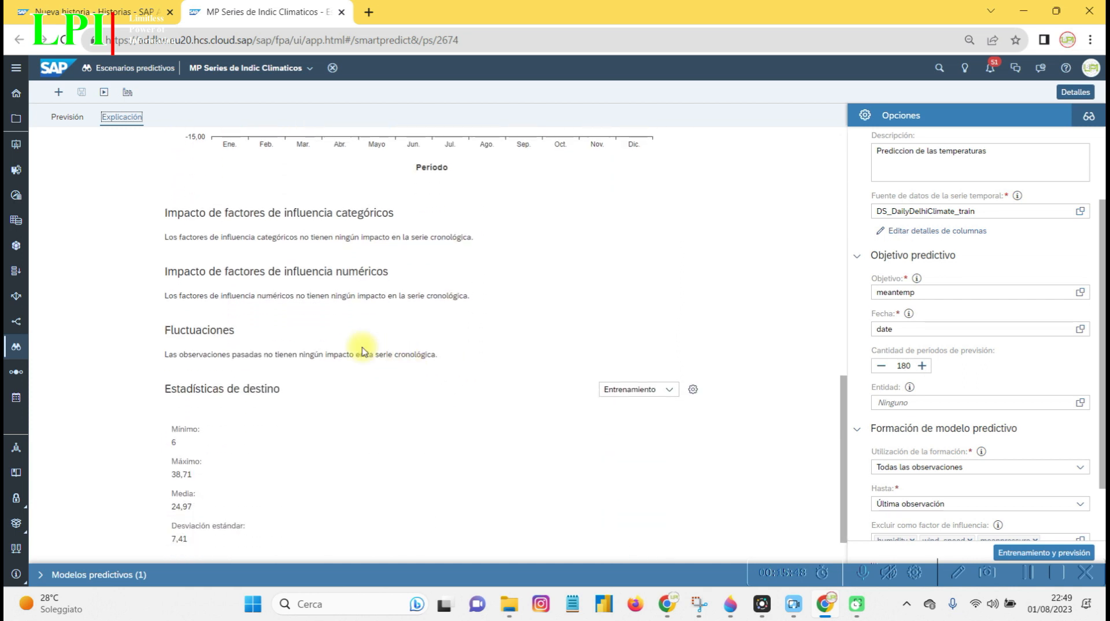
scroll(363, 351, down, 1)
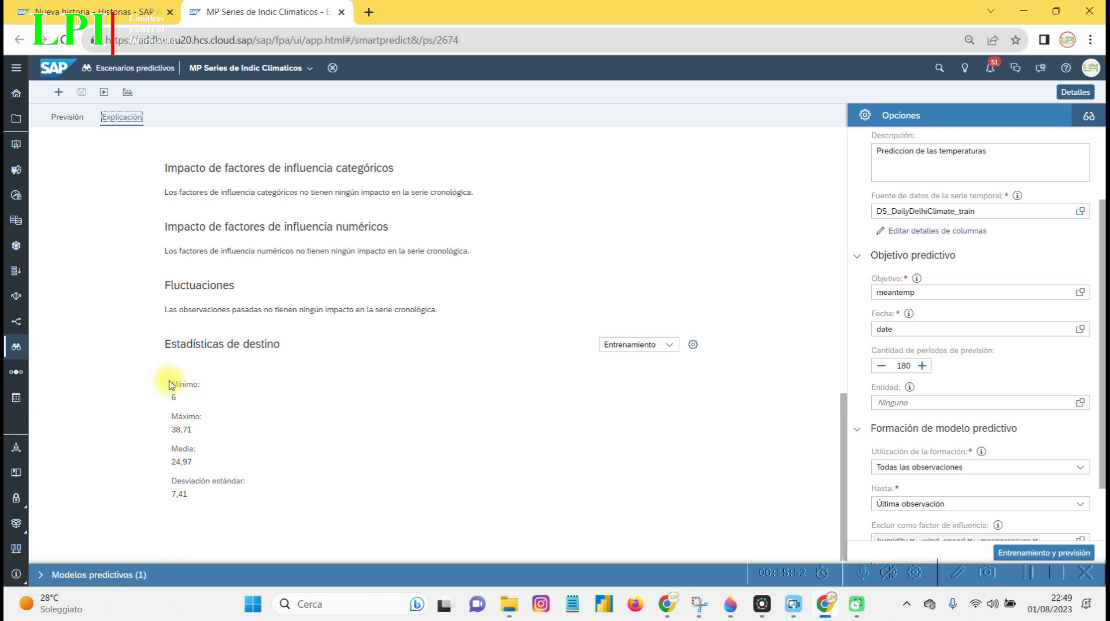
Step: Show the target statistics for Validación and return to the model's forecast view
click(183, 402)
click(672, 347)
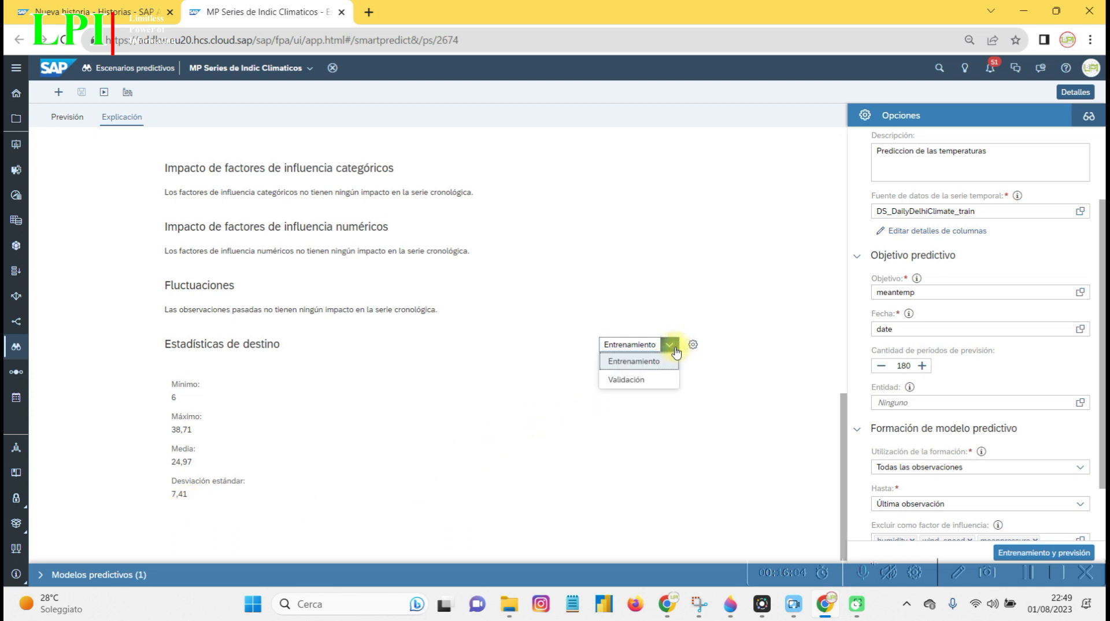
click(639, 379)
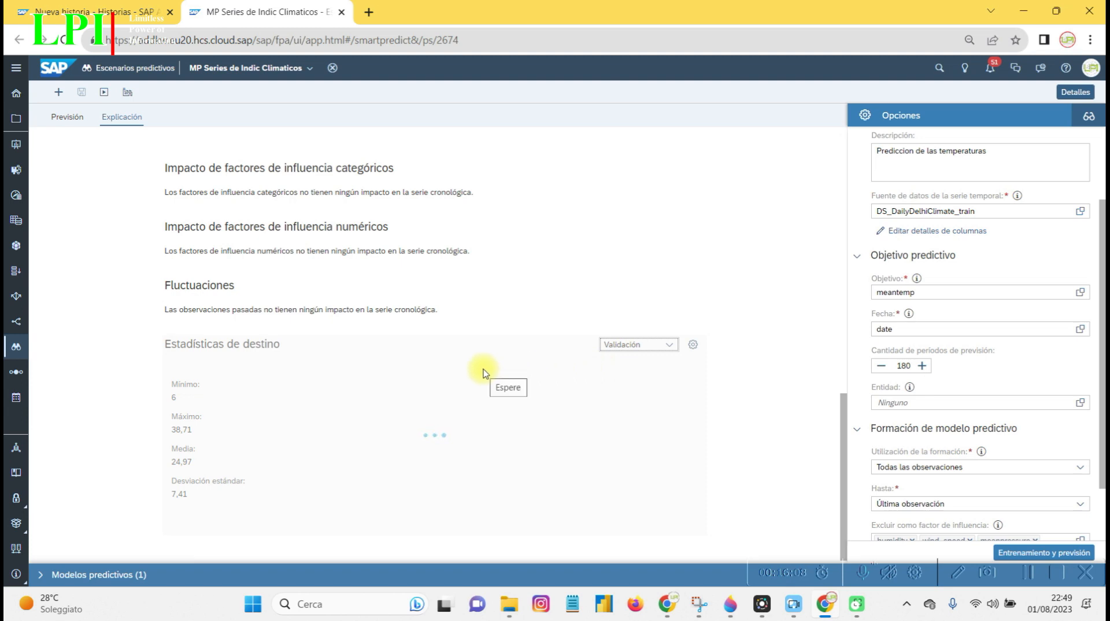
scroll(600, 352, up, 15)
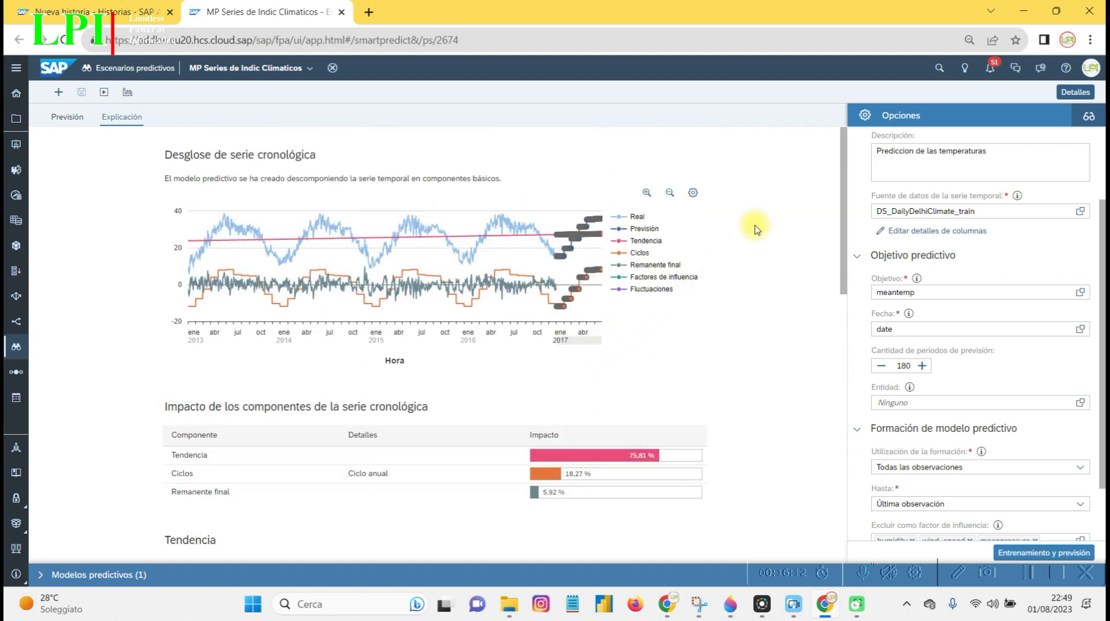
click(75, 122)
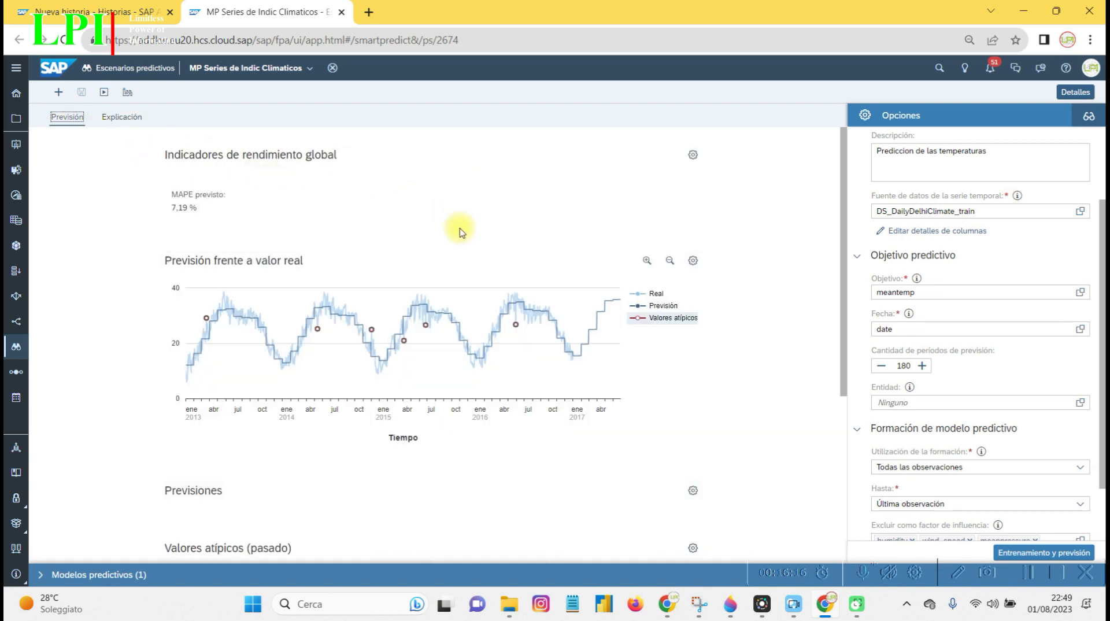
Step: Start saving the temperature forecast and choose the folder LPI / ItLatino / Series 2 as its location
click(127, 92)
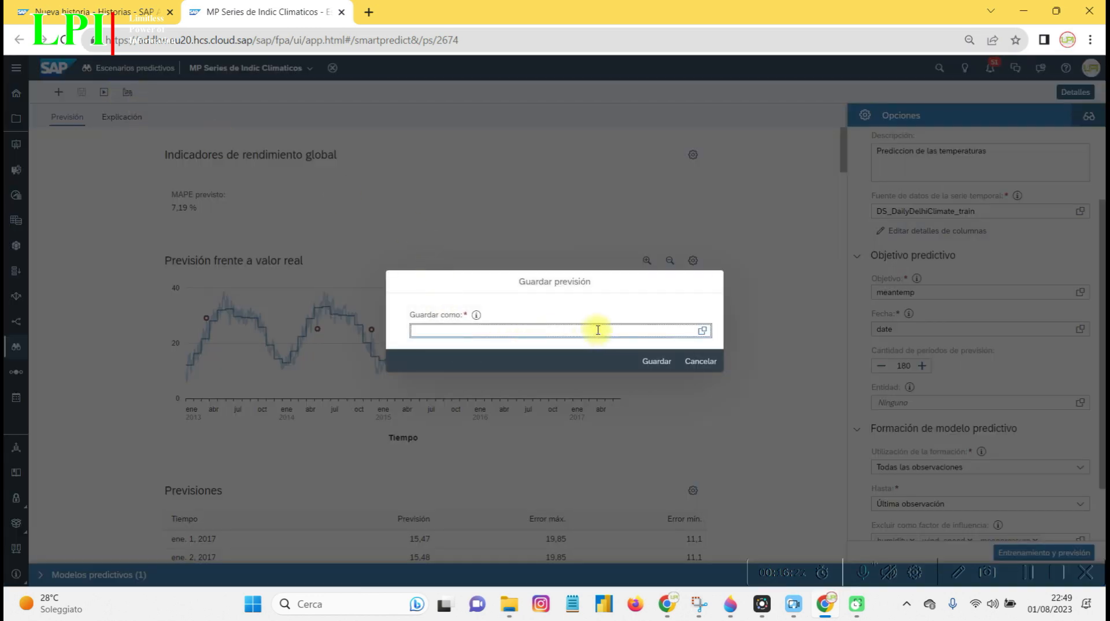
click(704, 335)
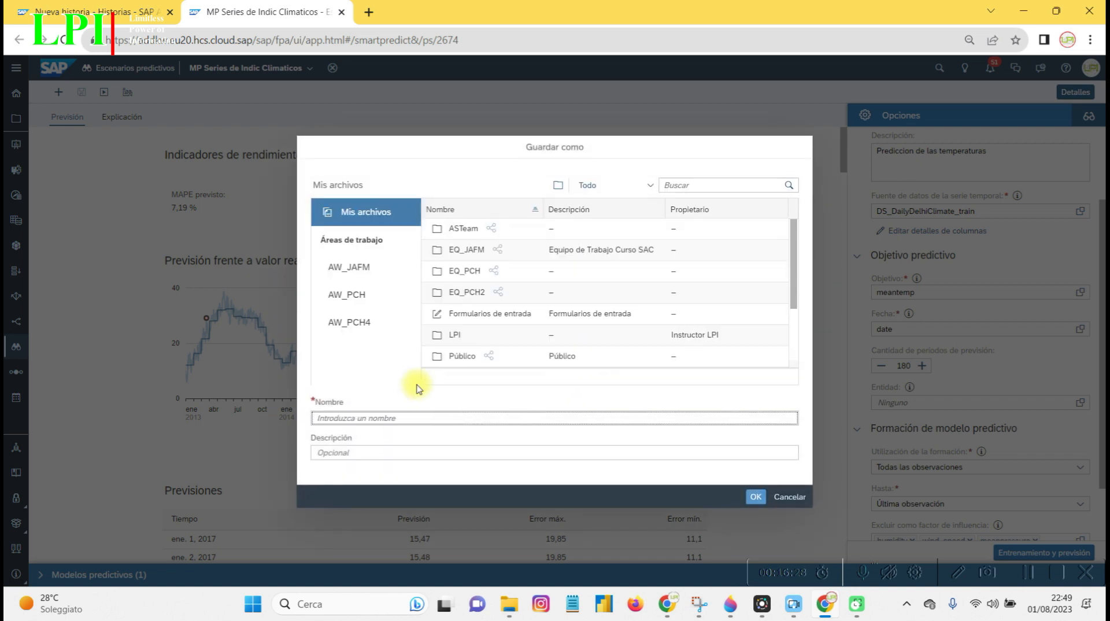
click(468, 335)
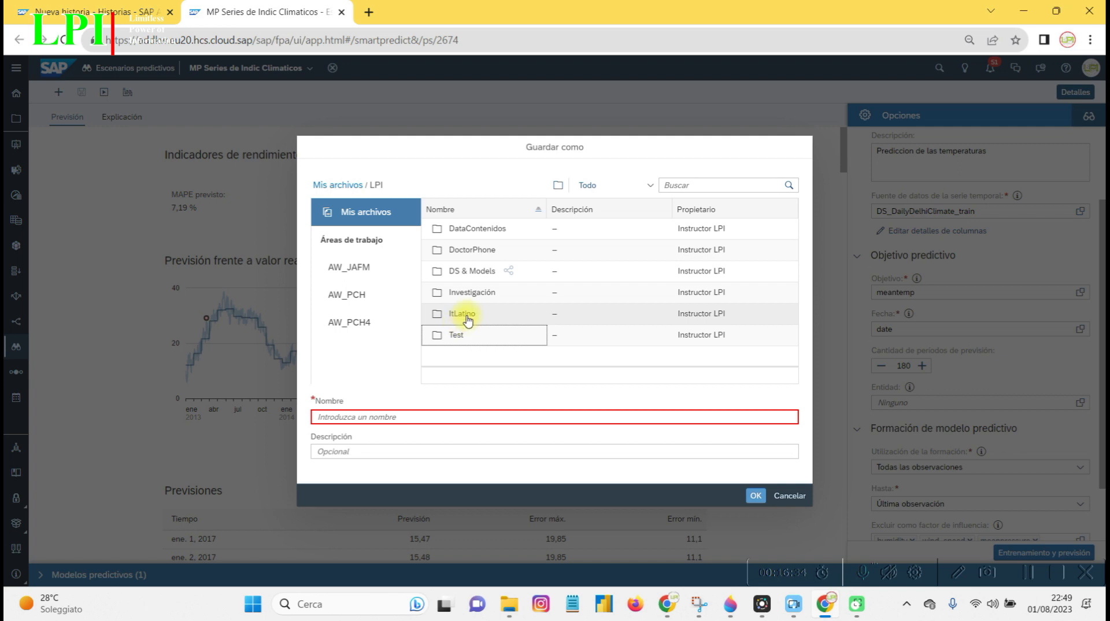
click(462, 315)
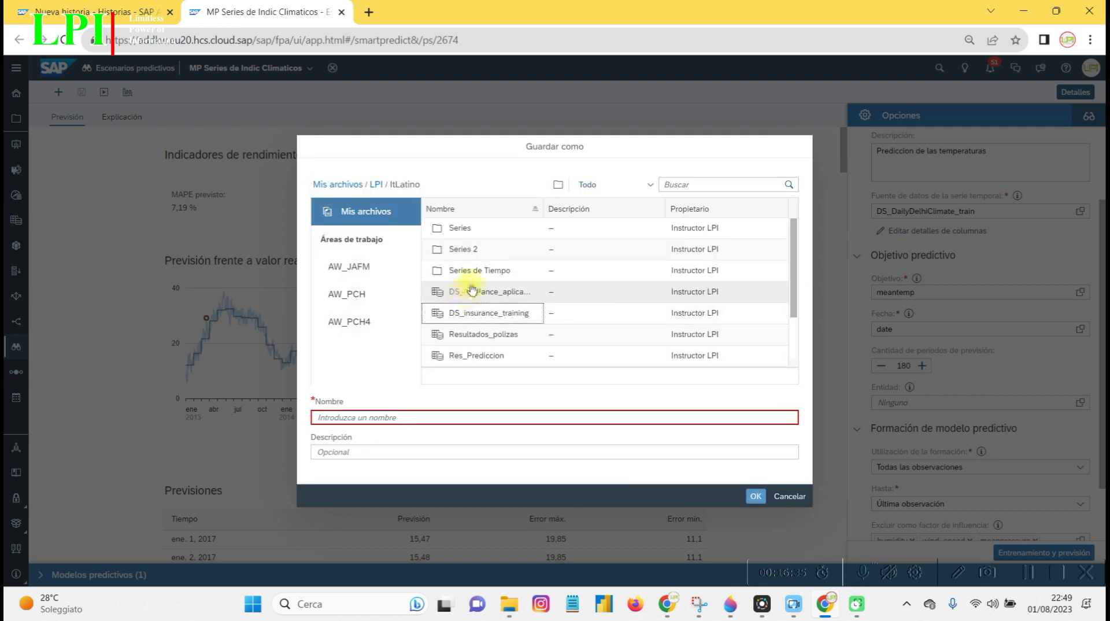
click(465, 255)
double_click(466, 254)
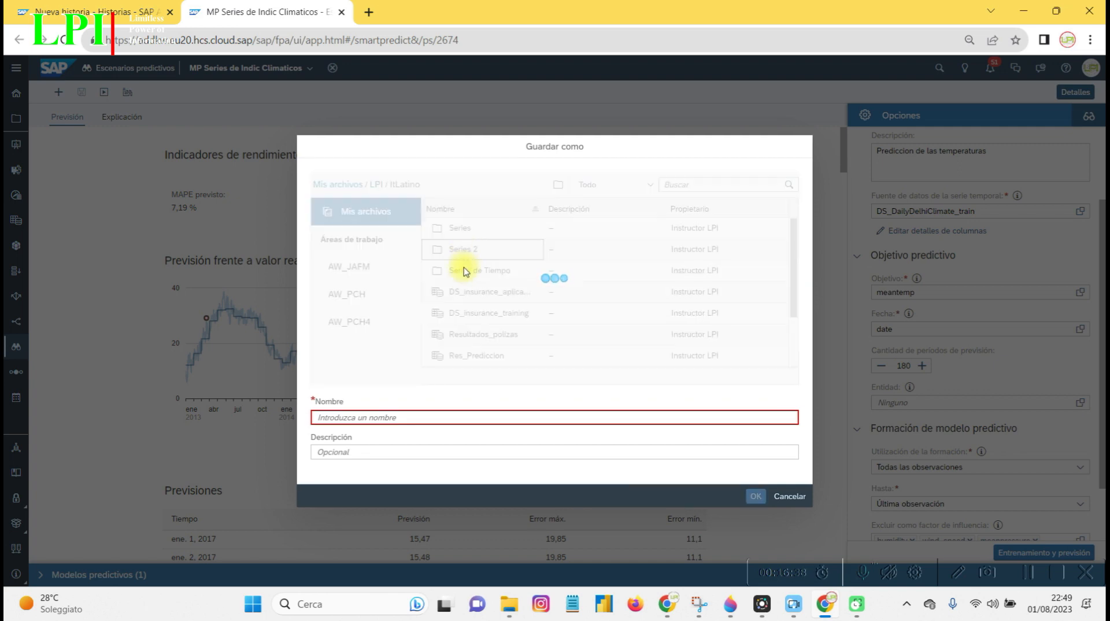
Step: Name the forecast output Resultados predicciones clima and save it
click(405, 411)
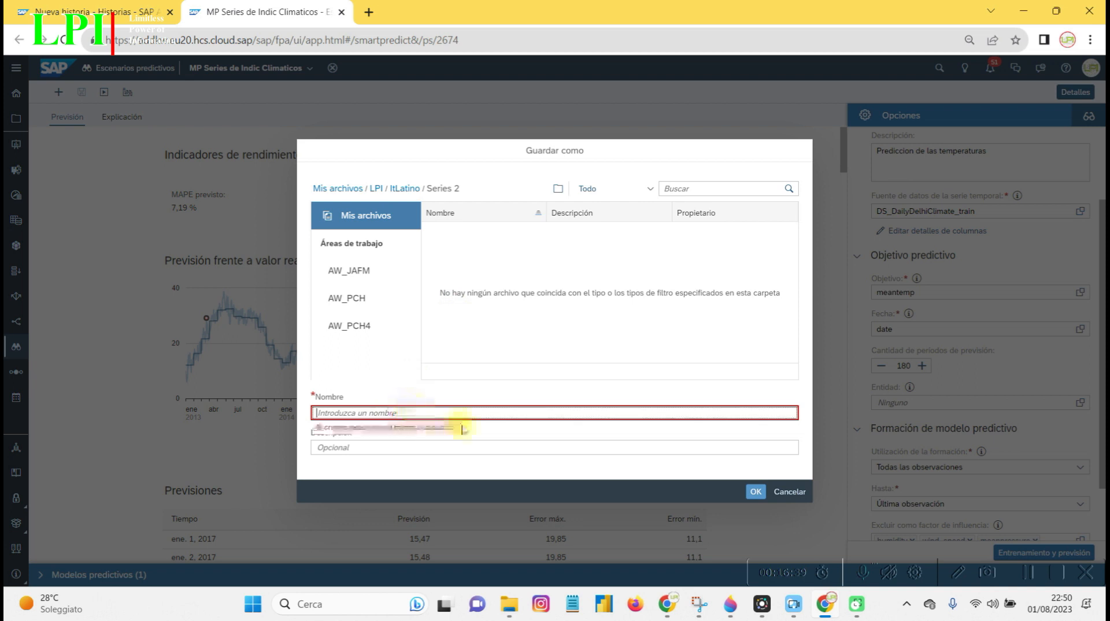
text(Resultados p)
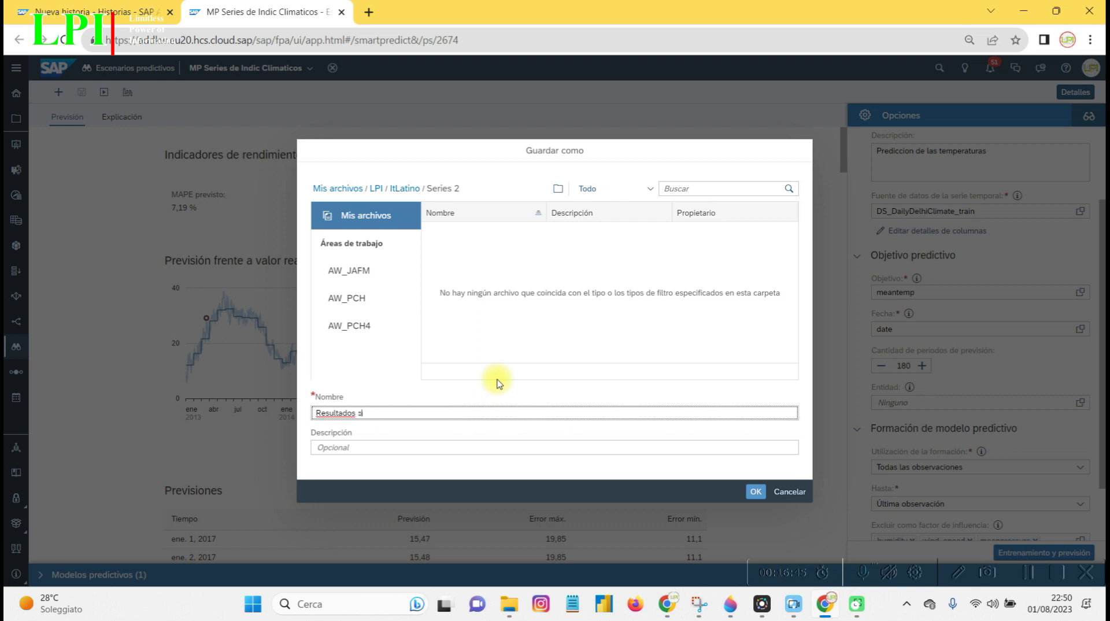
text(rediccione )
text( clima)
key(Return)
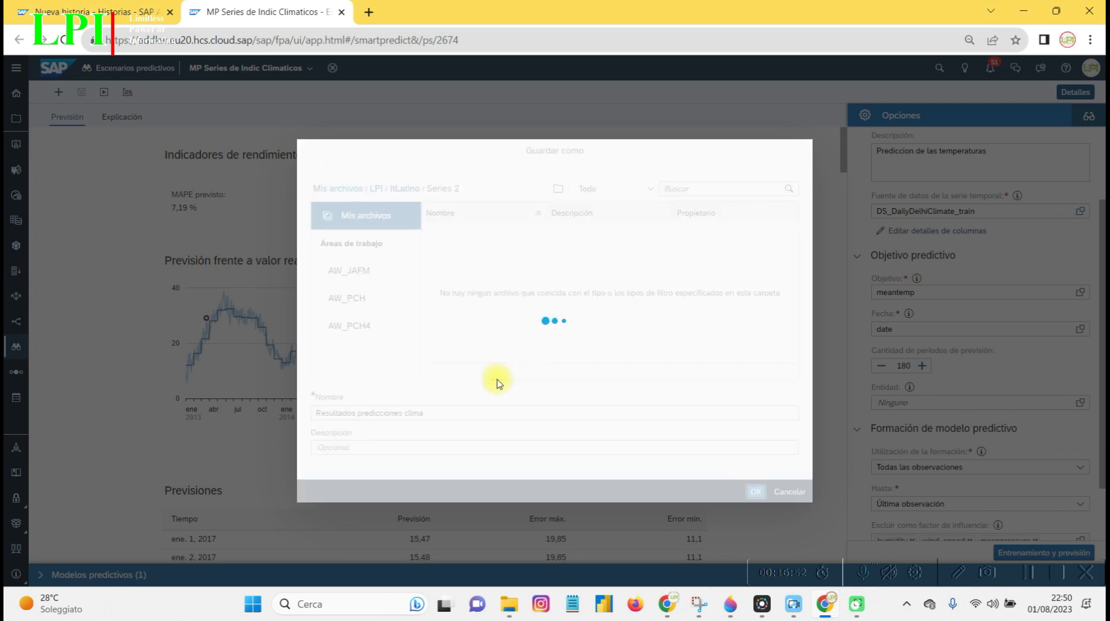
click(650, 362)
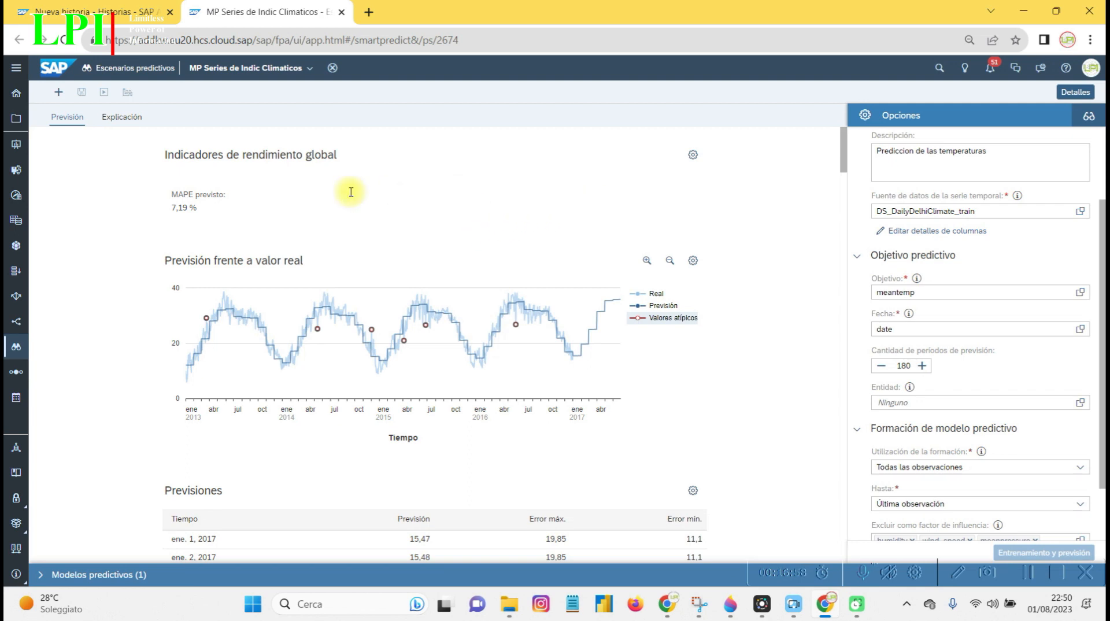
Step: Switch to the story Nueva historia, put it in edit mode and show its data view
click(110, 12)
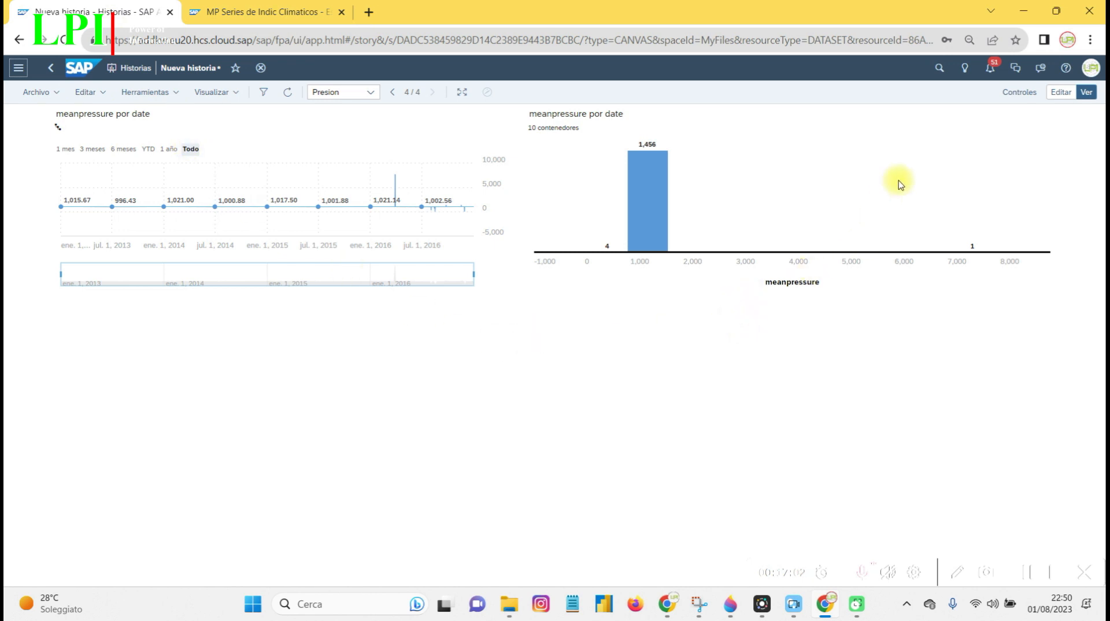
click(1063, 95)
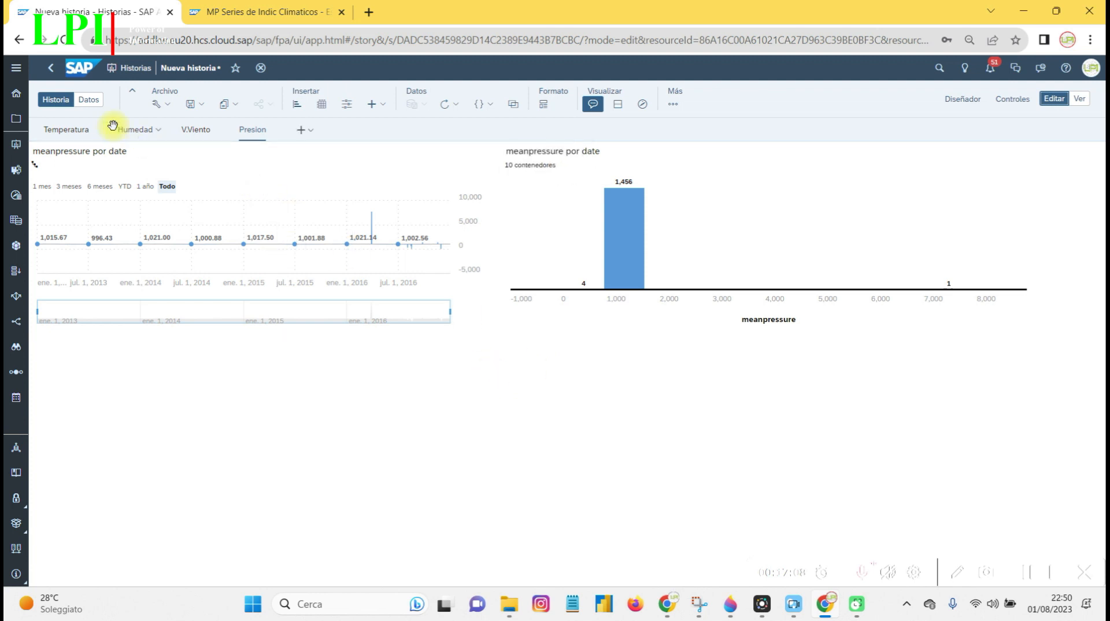
click(88, 102)
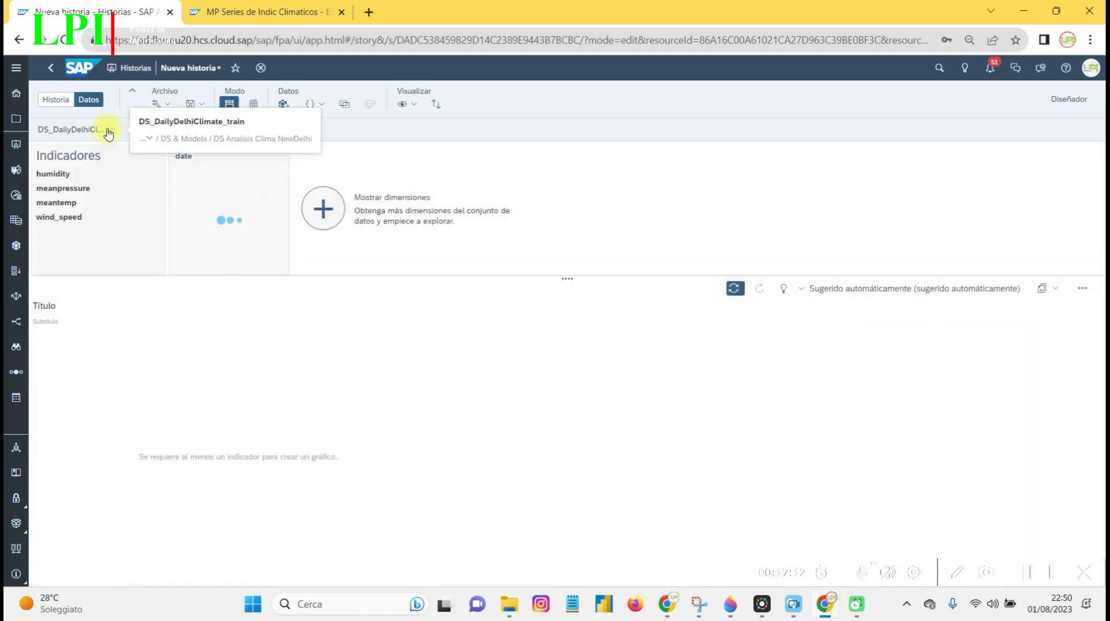
Step: Add the dataset Resultados predicciones clima from LPI / ItLatino / Series 2 to the story as new data
click(109, 131)
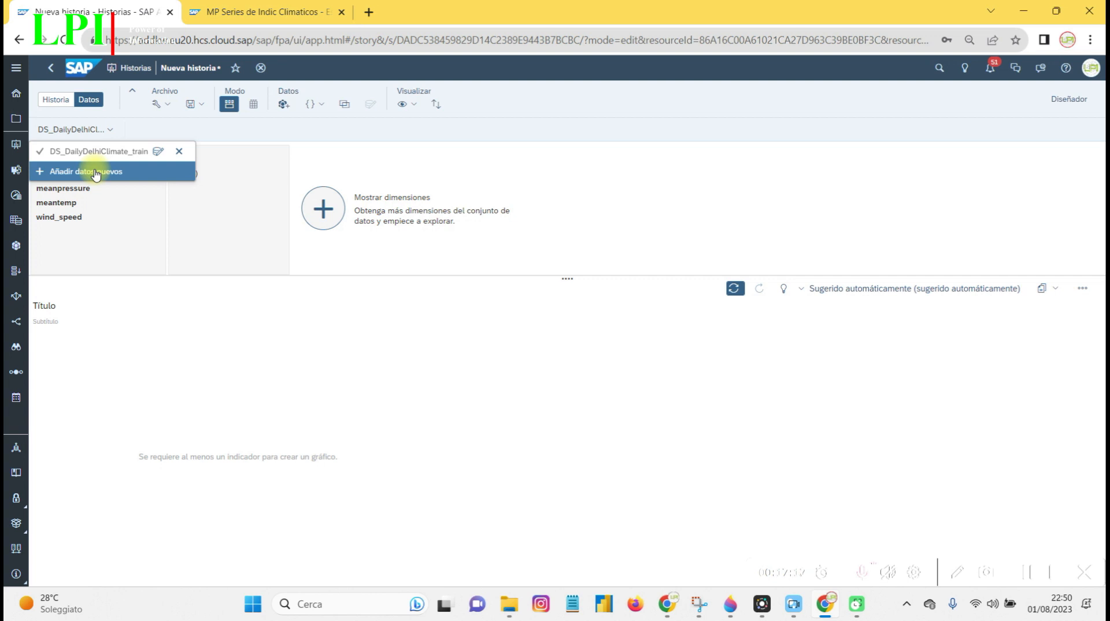
click(96, 173)
click(533, 354)
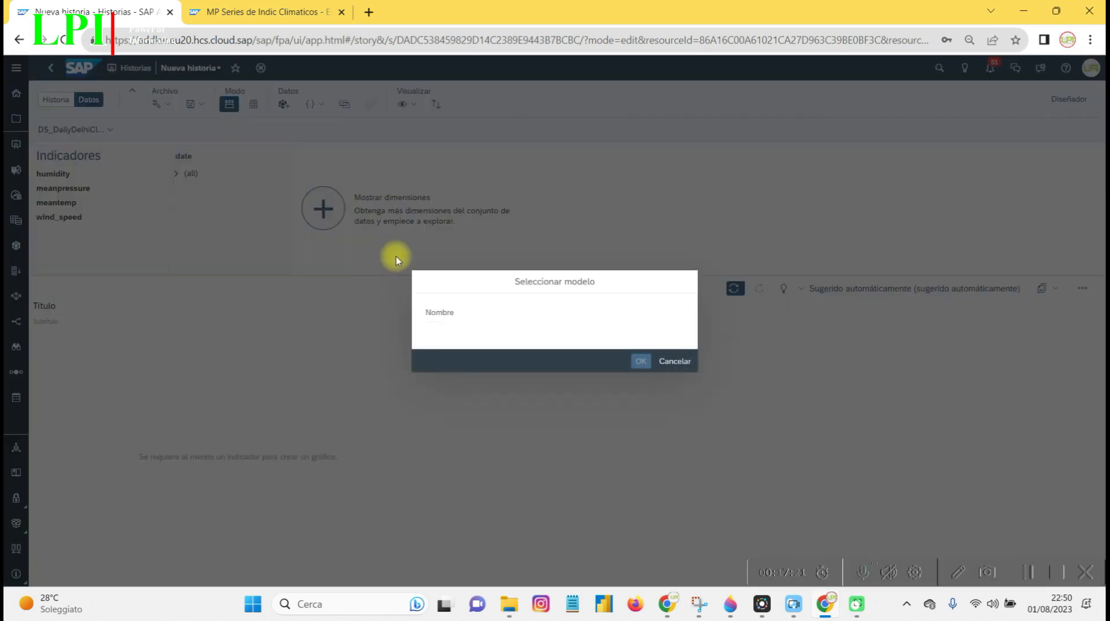
click(509, 327)
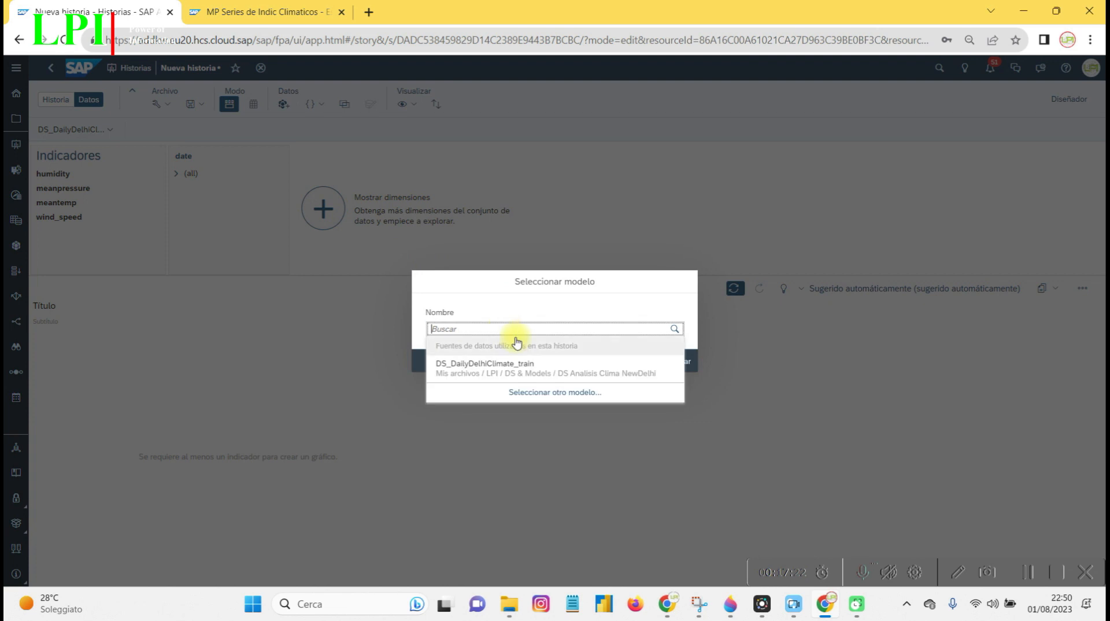
click(544, 392)
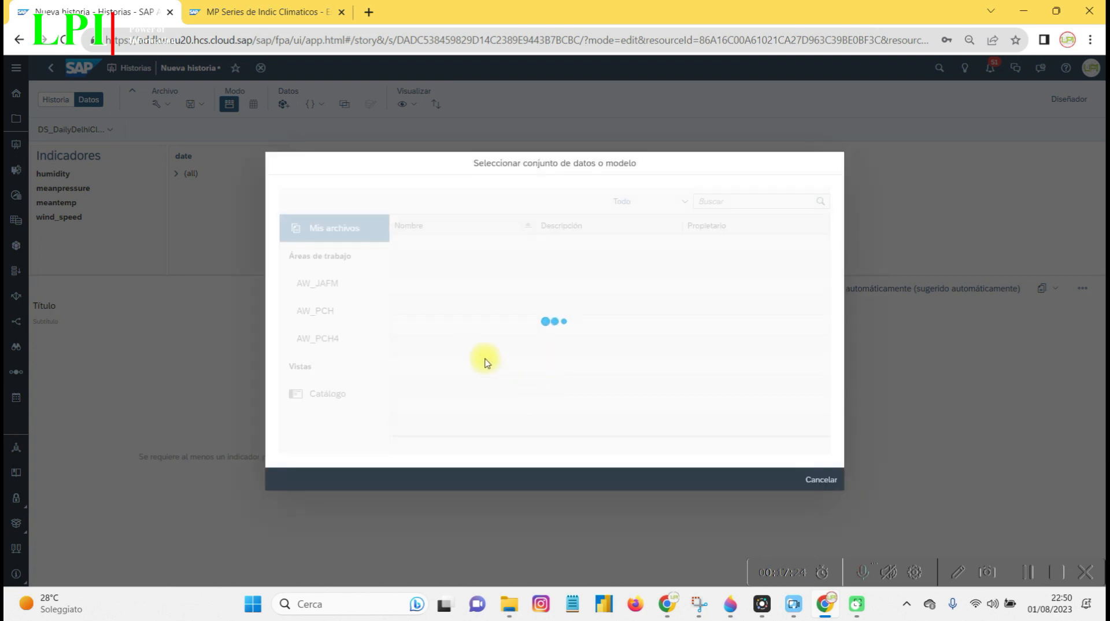
click(418, 325)
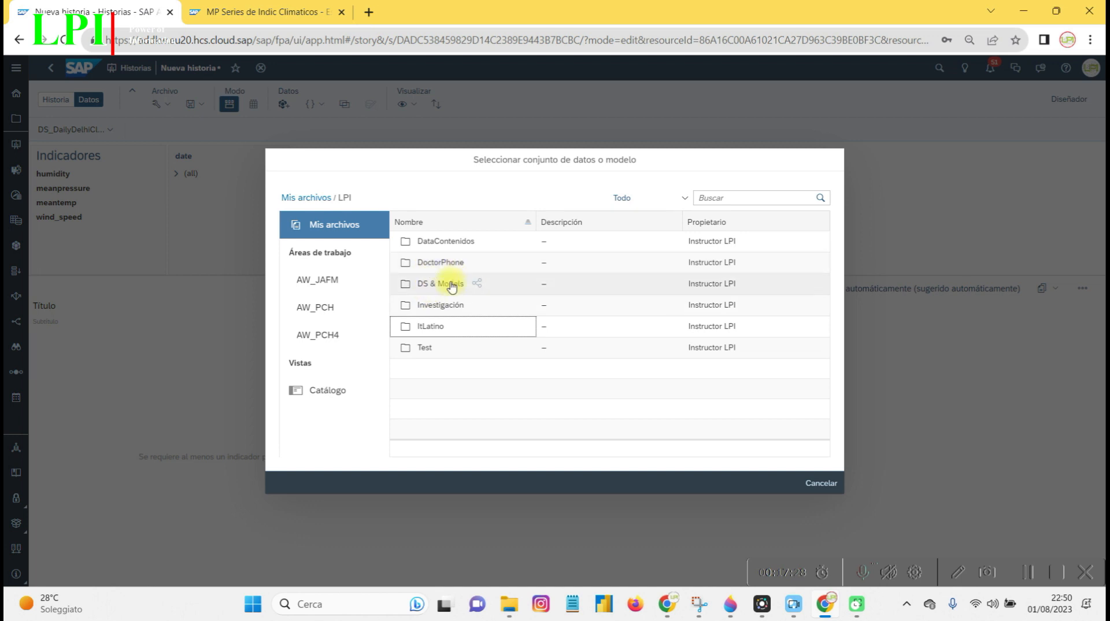
click(435, 326)
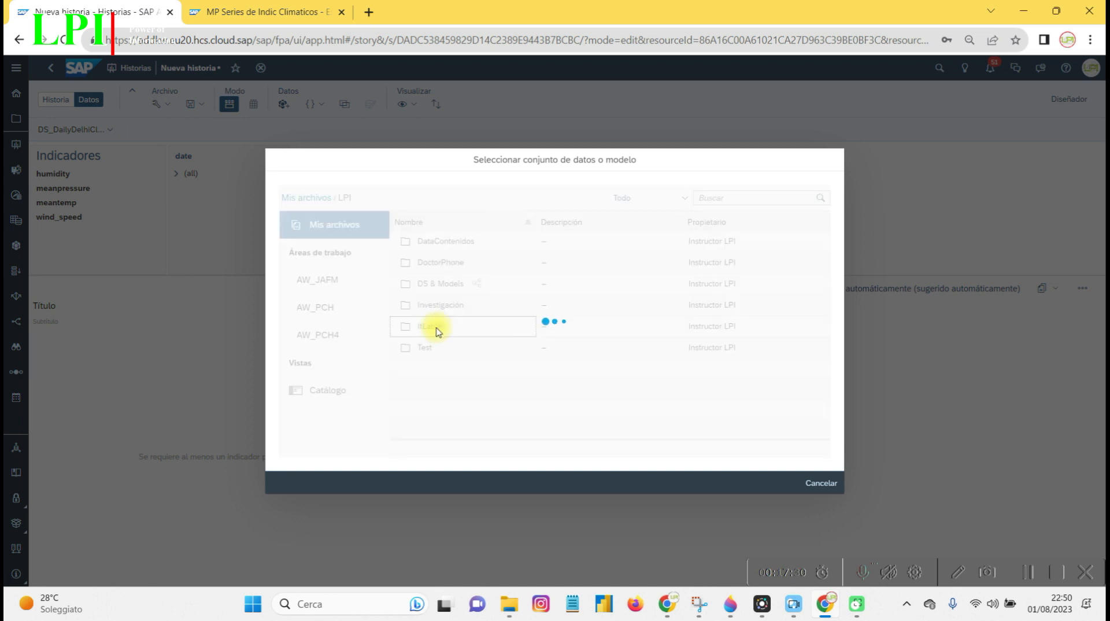
click(438, 261)
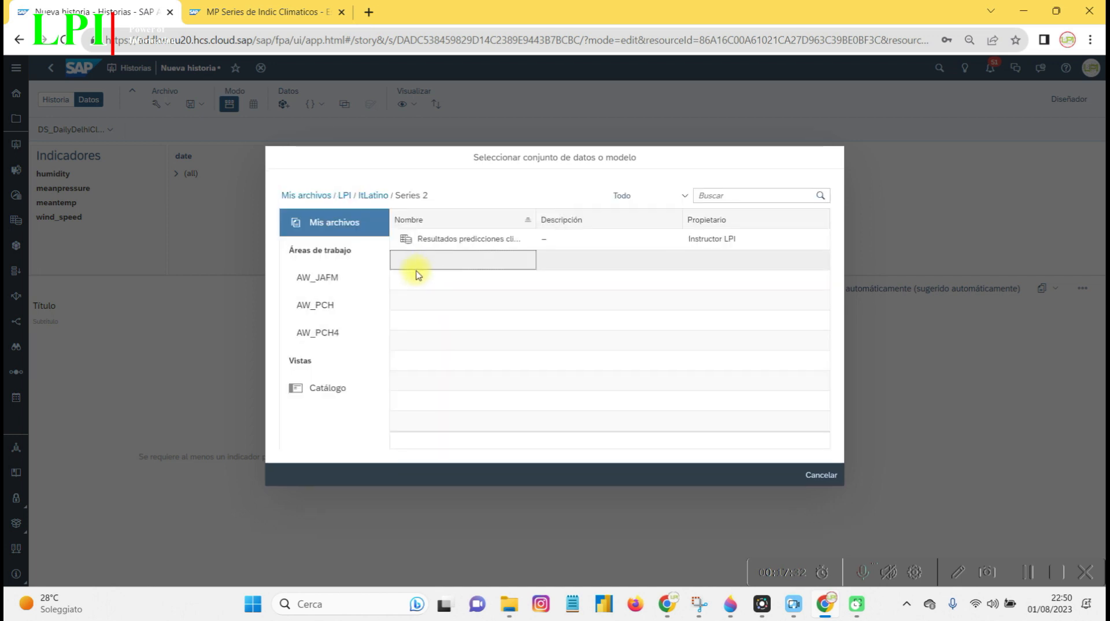
click(451, 251)
click(645, 370)
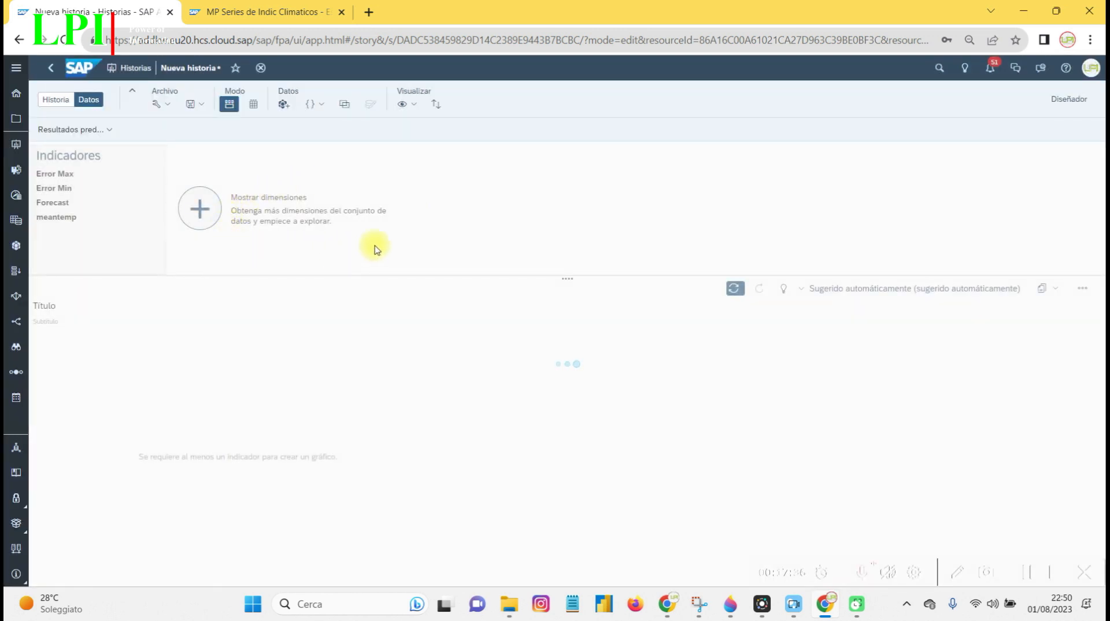
Step: Duplicate the meantemp time series chart and histogram together on the Temperatura page
click(57, 100)
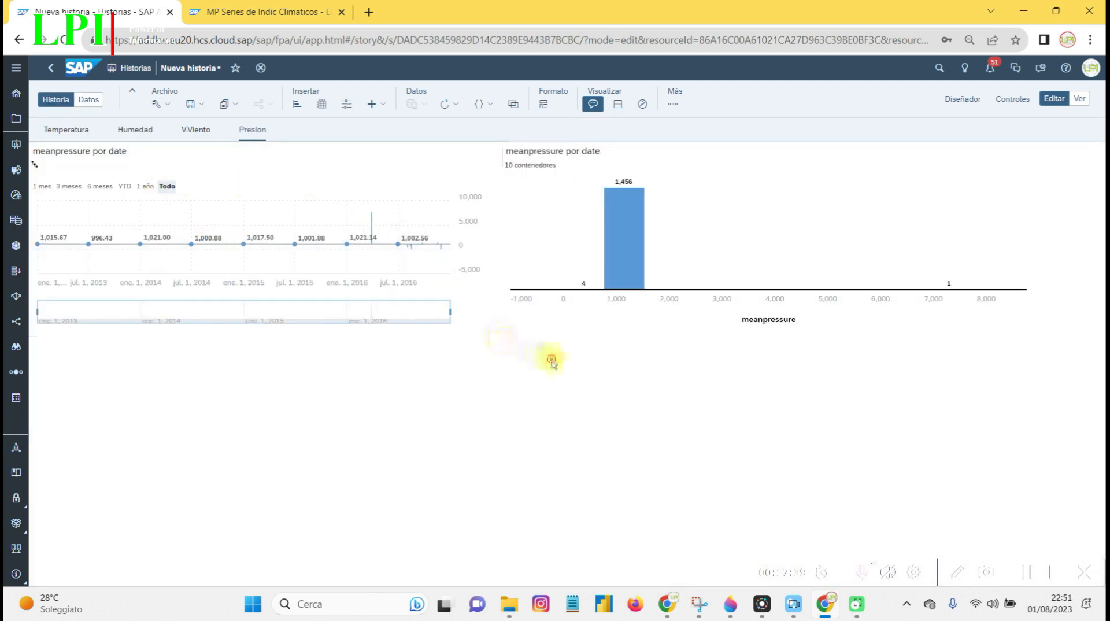
click(70, 129)
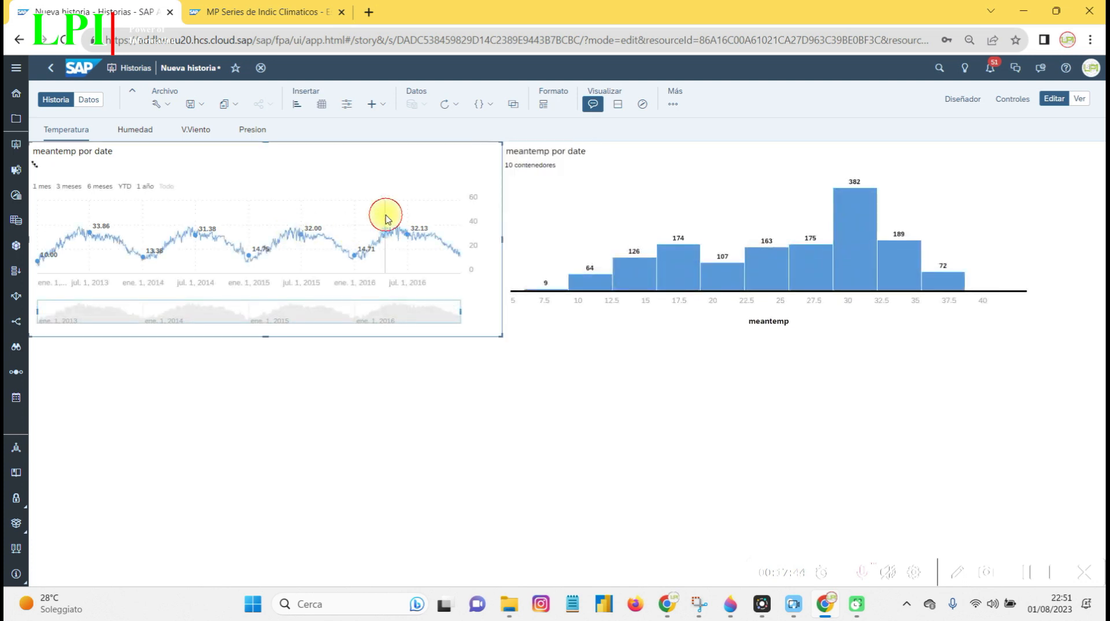
ctrl+click(599, 211)
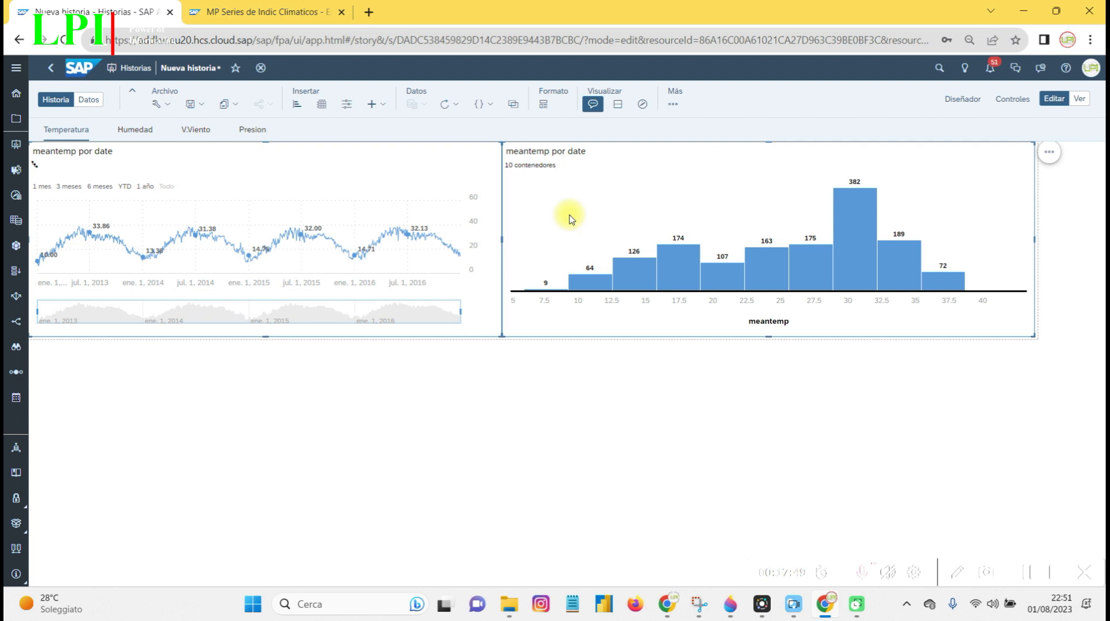
key(ctrl+c)
click(272, 384)
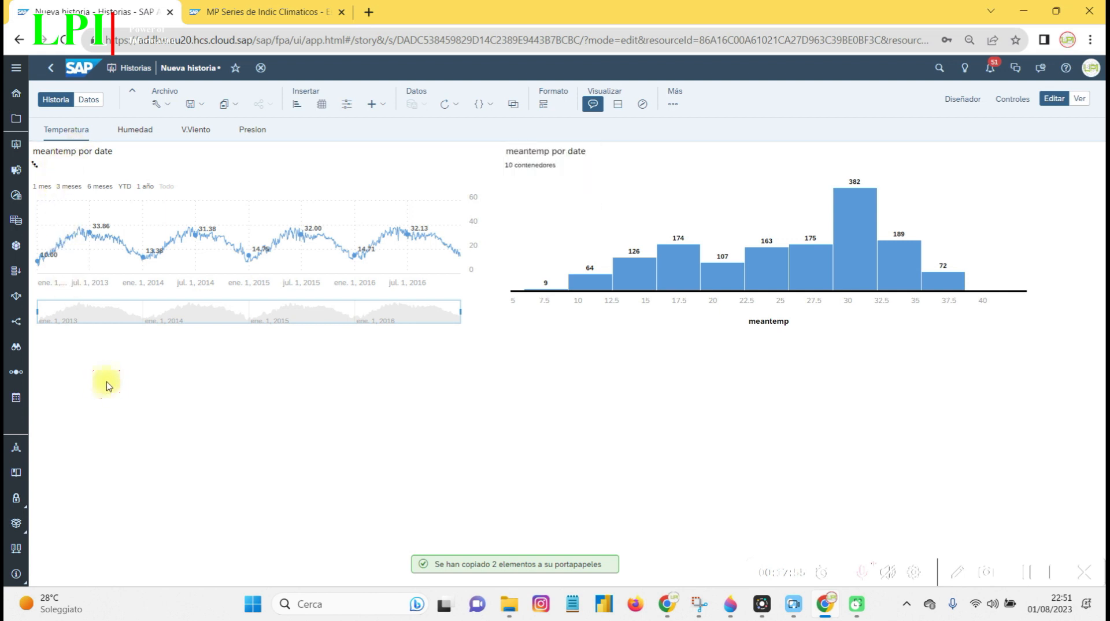
key(ctrl+v)
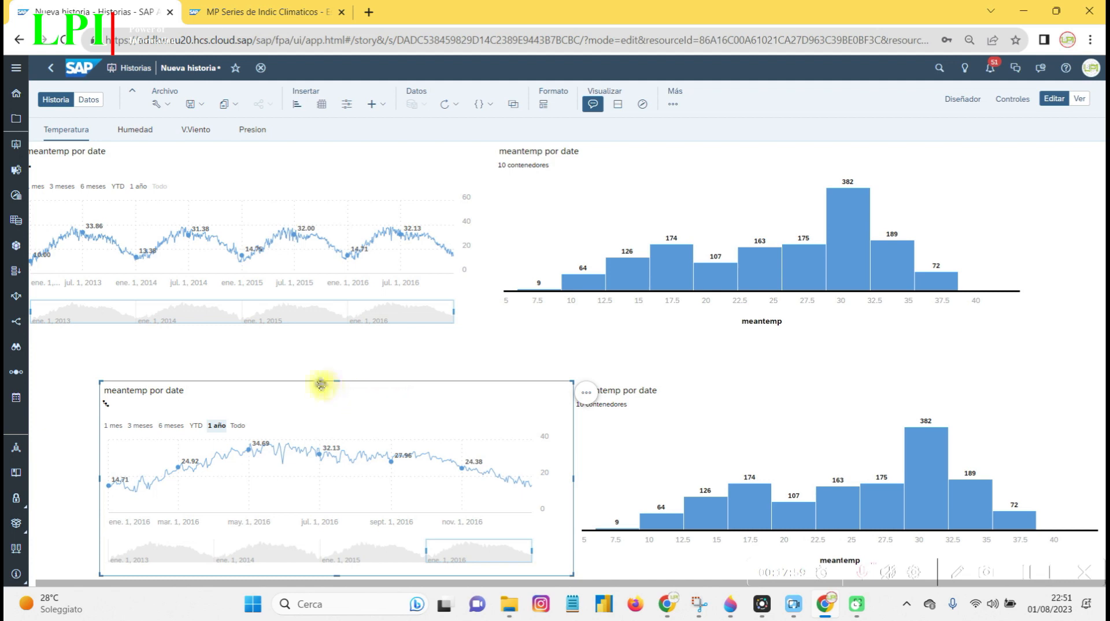
Step: Align the copied time series chart and the copied histogram directly beneath their originals
click(325, 397)
drag(323, 382, 255, 344)
click(681, 398)
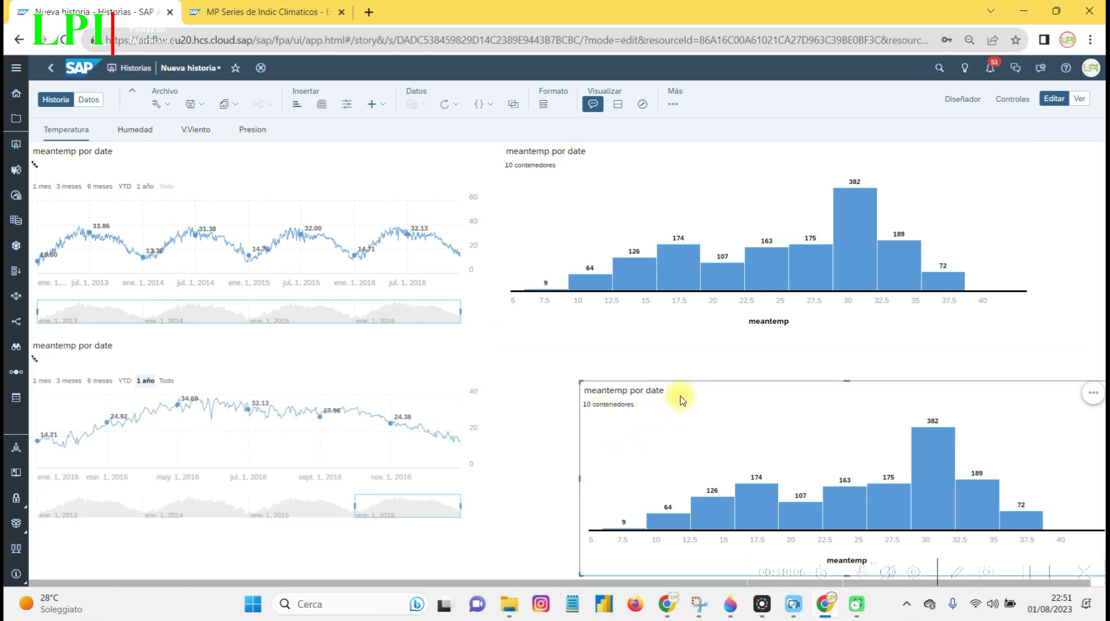
drag(686, 382, 599, 344)
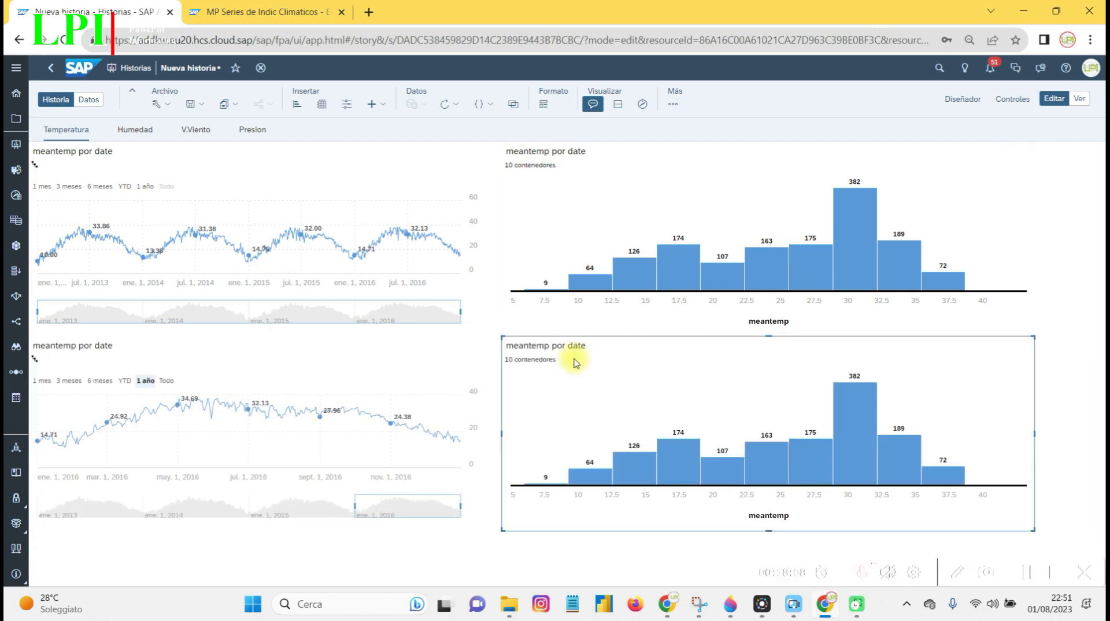
Step: Change the data source of the copied meantemp time series chart to Resultados predicciones clima, accepting that the chart is cleared
click(455, 376)
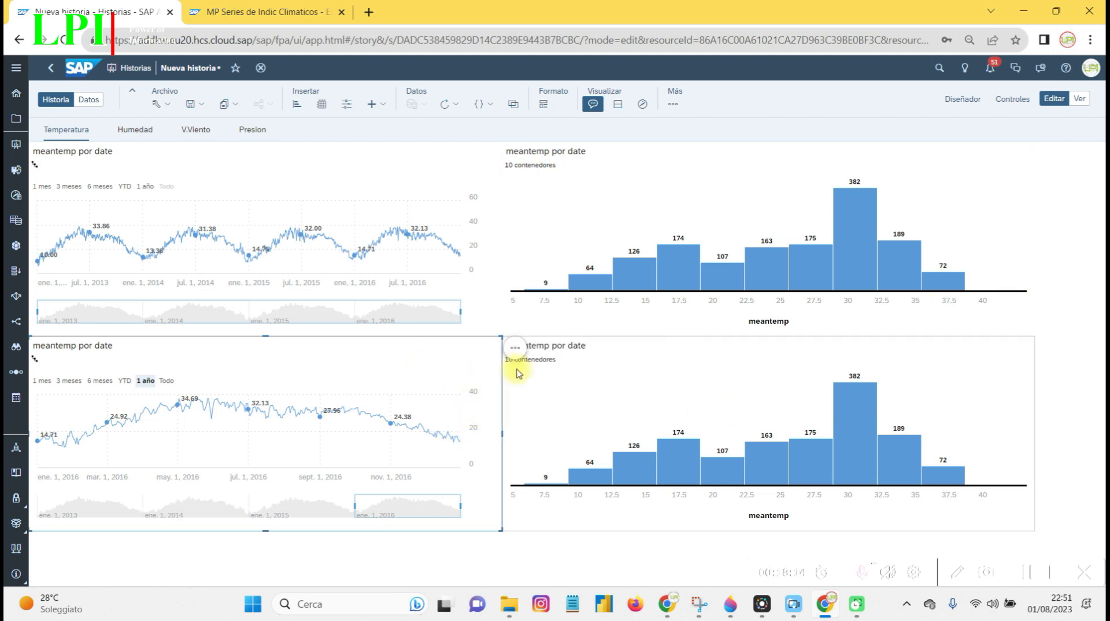
click(167, 381)
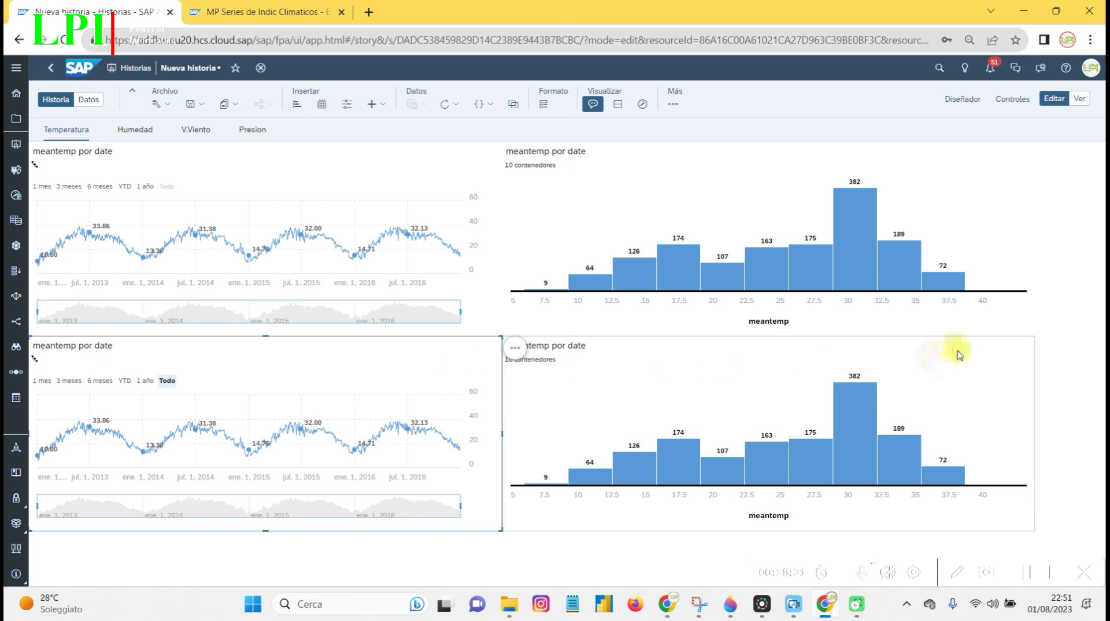
click(962, 99)
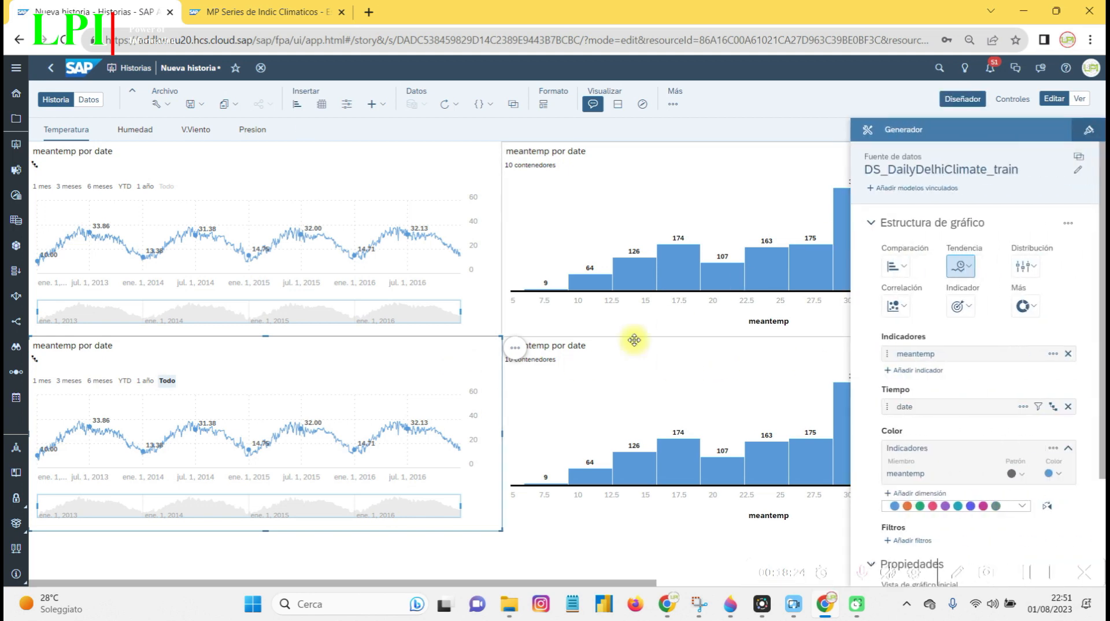
mouse_move(894, 173)
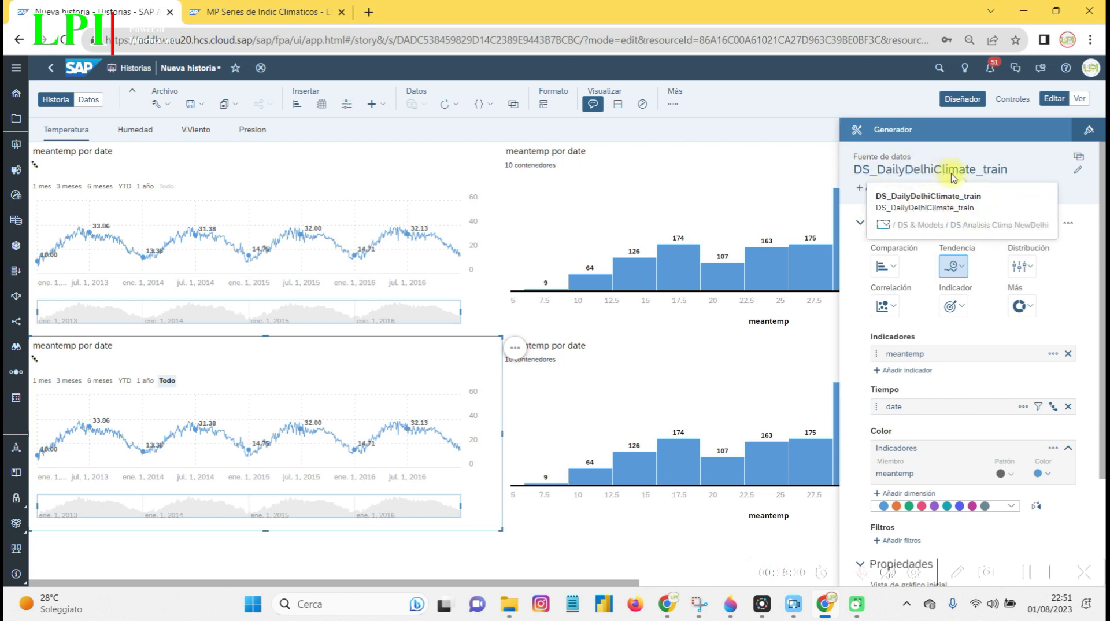
click(1075, 175)
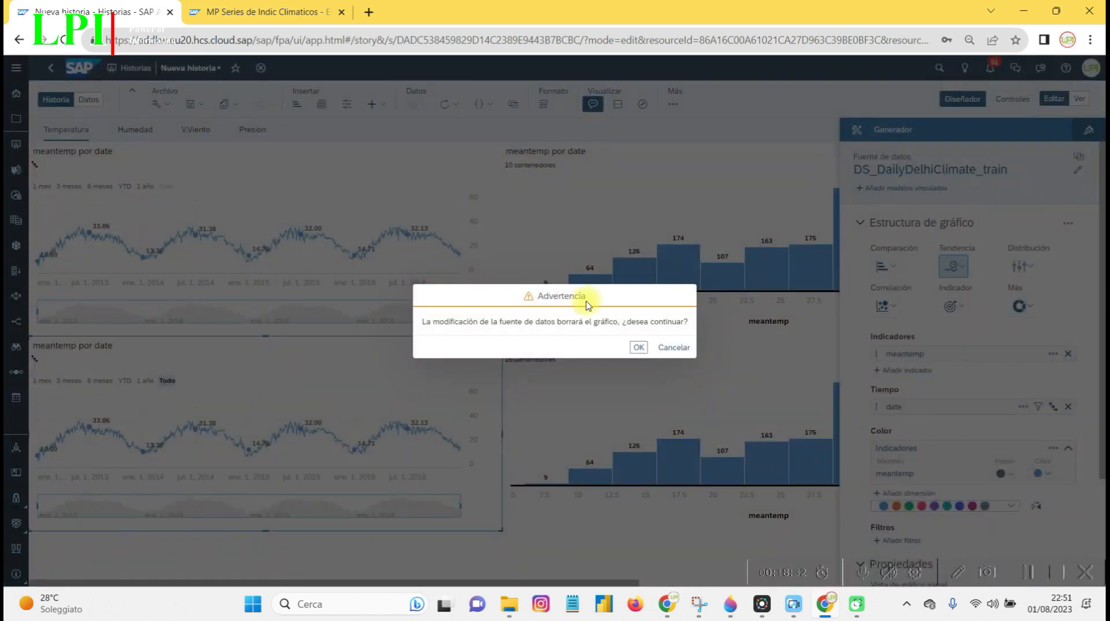
click(638, 348)
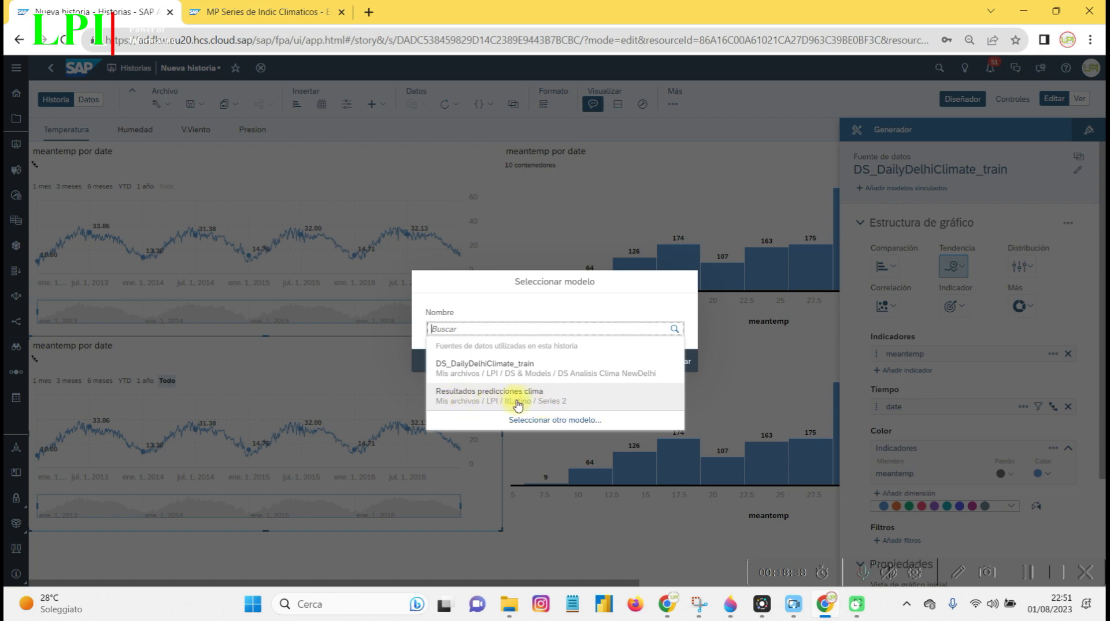
click(517, 397)
click(640, 363)
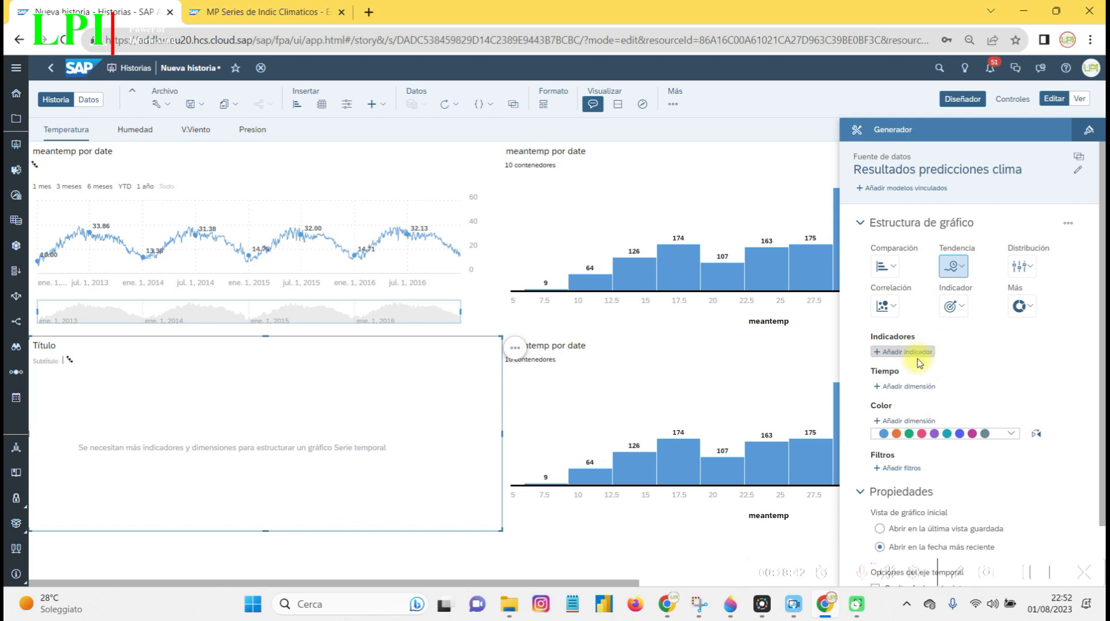
Step: Build the emptied time series chart with the Forecast indicator and the date time dimension, showing the full period (Todo)
click(921, 354)
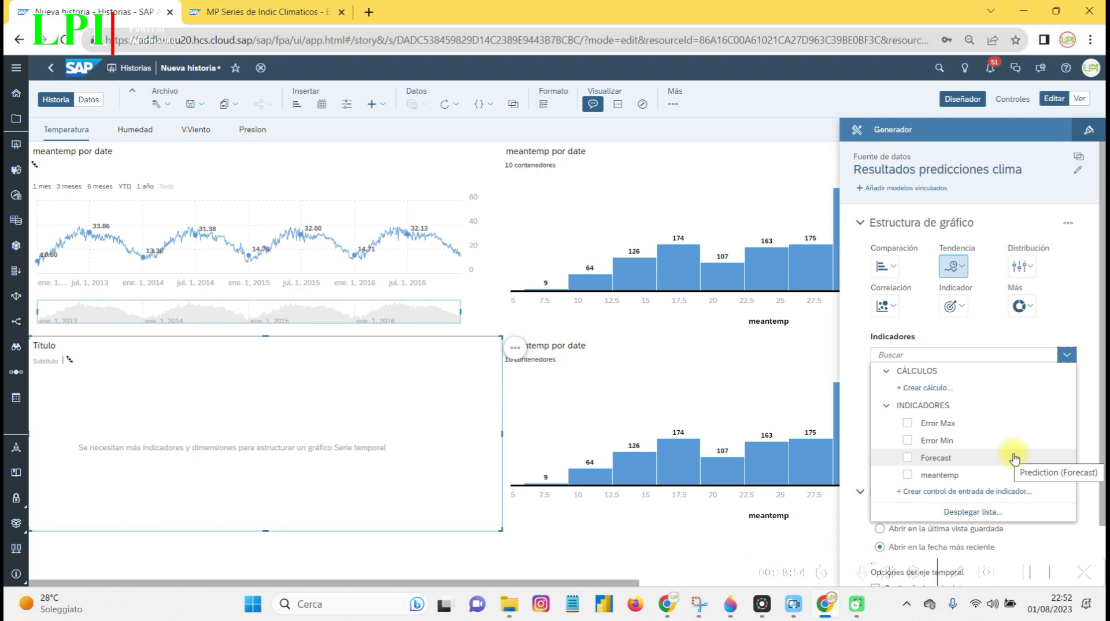
click(981, 465)
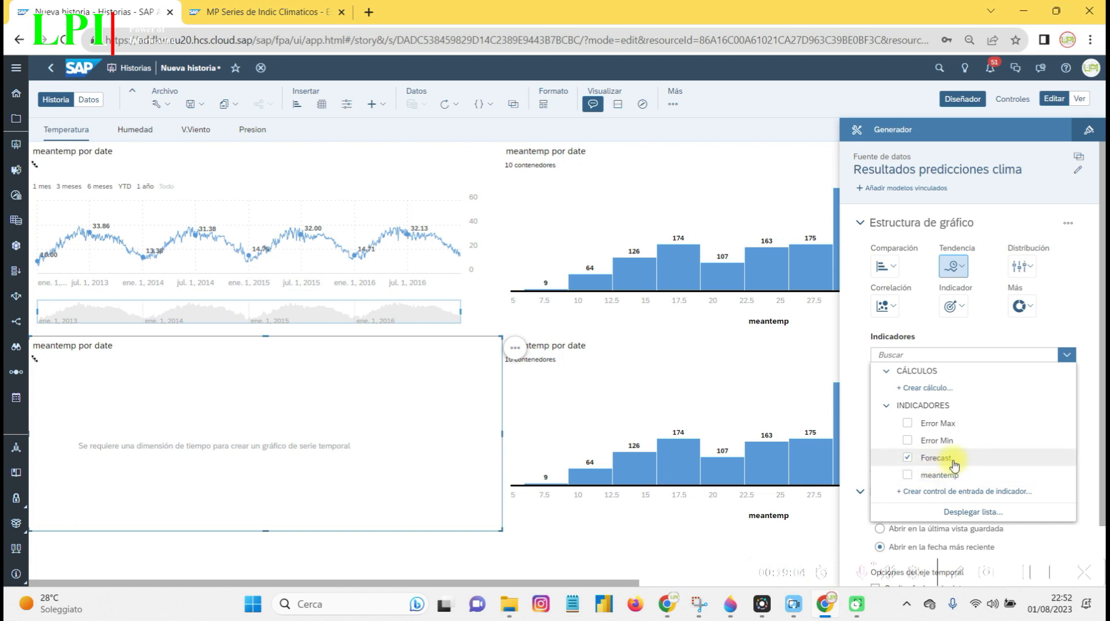
click(1067, 296)
click(899, 415)
click(901, 440)
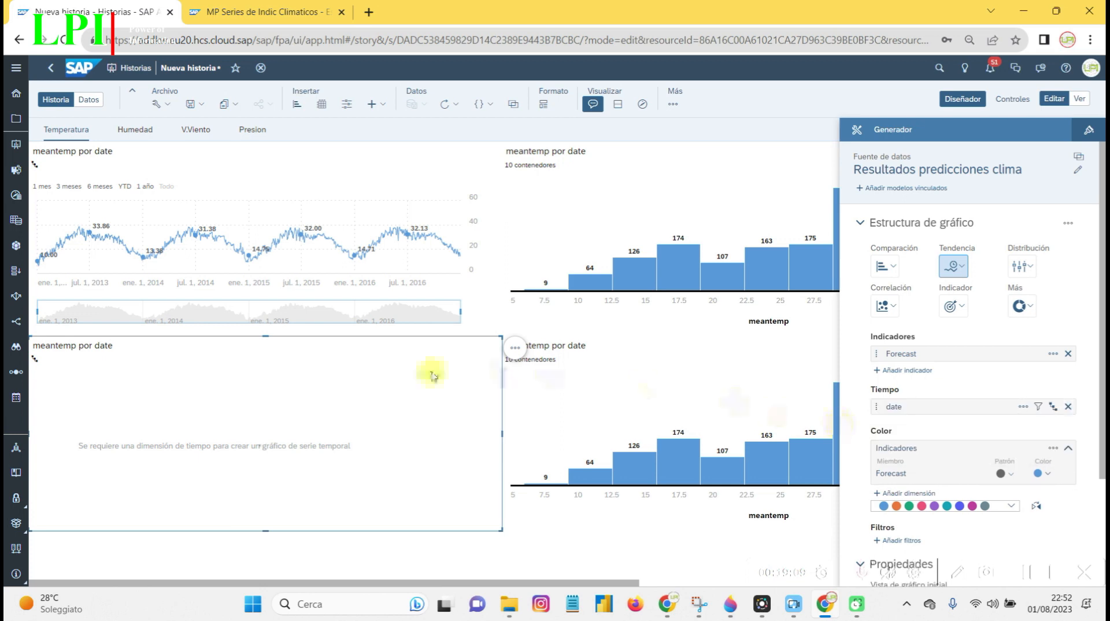
click(166, 381)
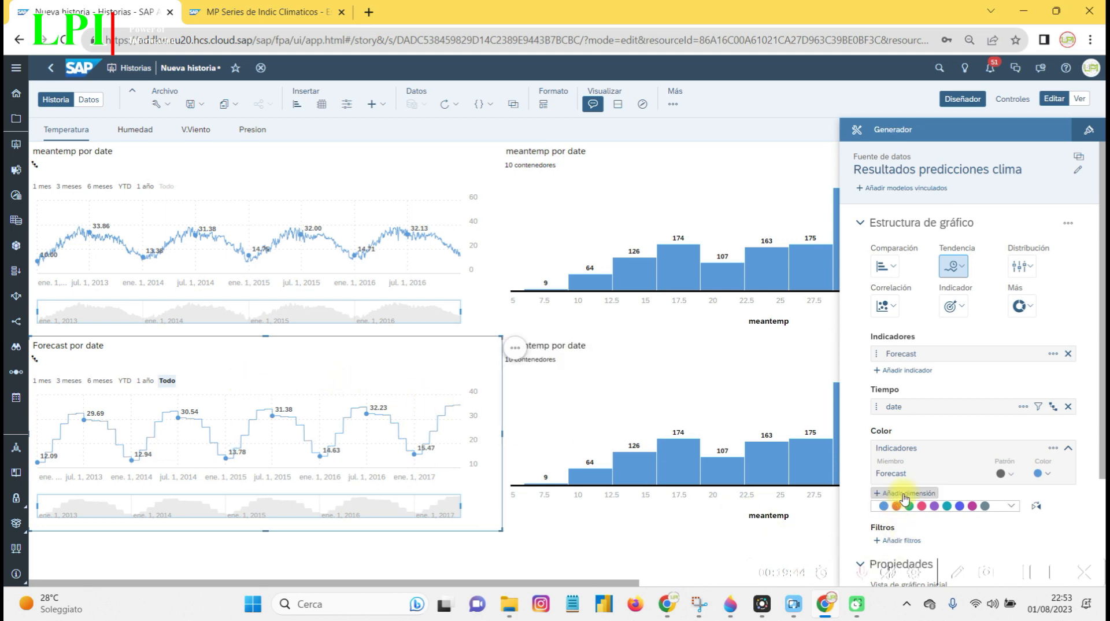
Step: Filter the Forecast time series chart by date member to the year 2017
scroll(904, 497, down, 2)
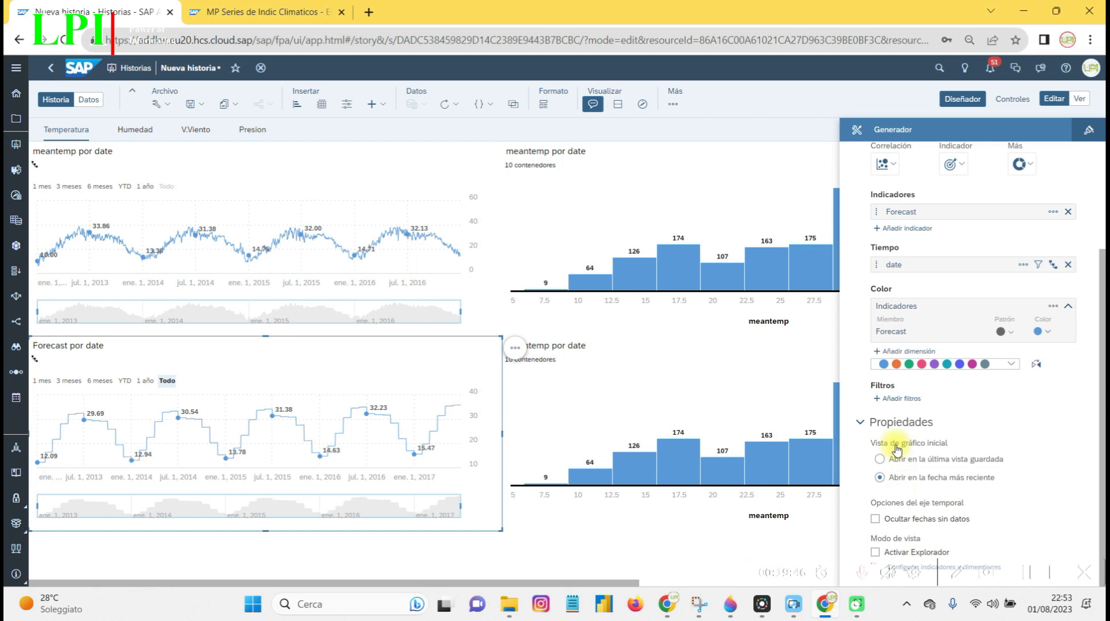
click(900, 398)
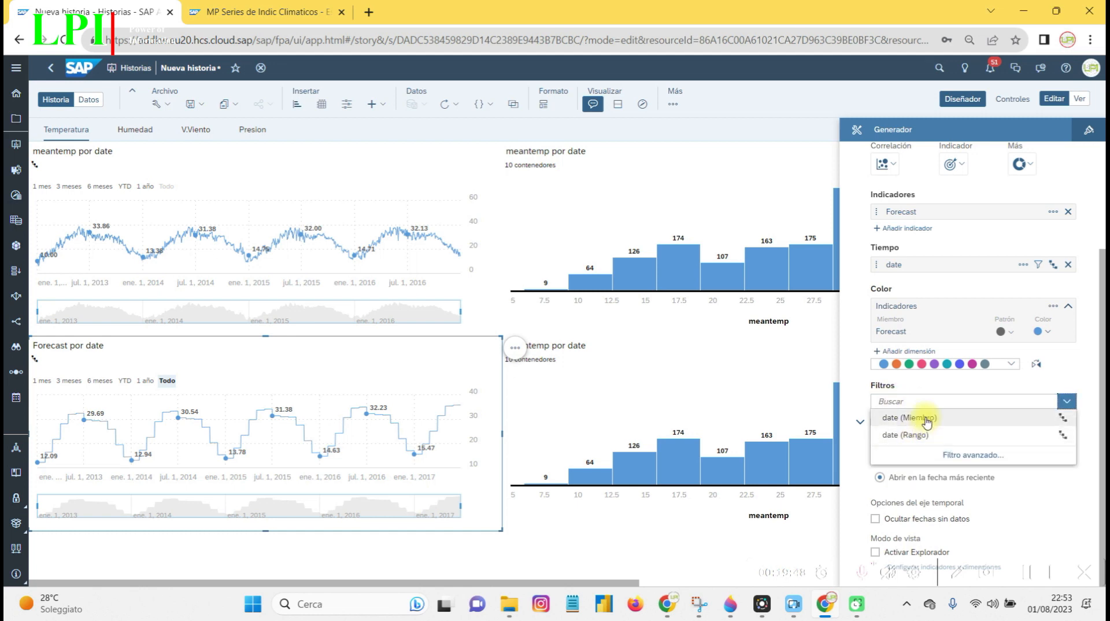
click(926, 421)
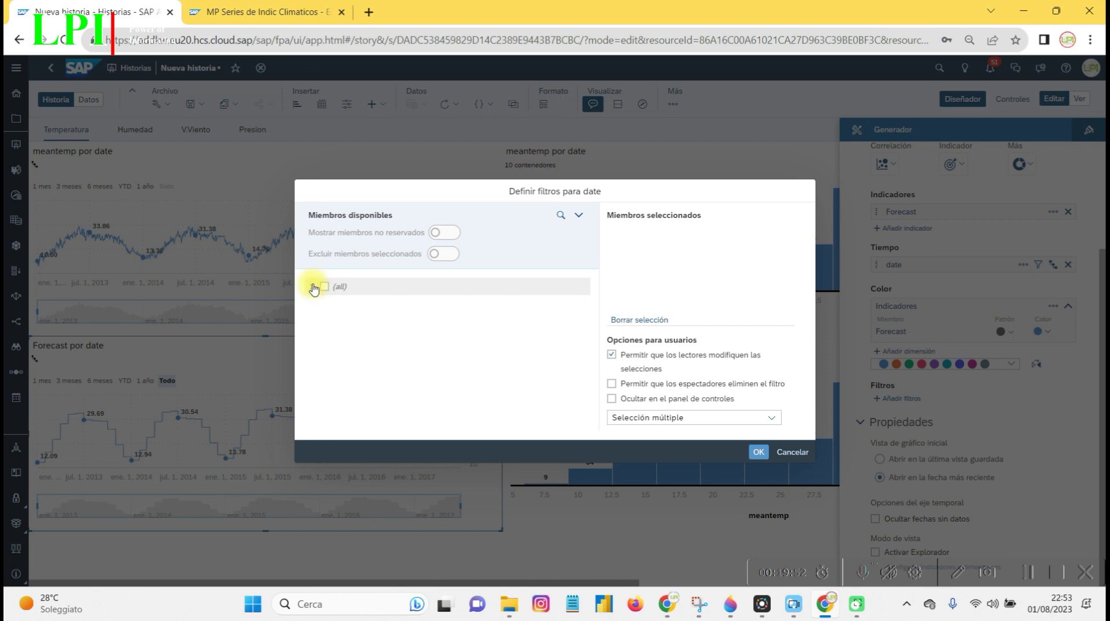
click(312, 287)
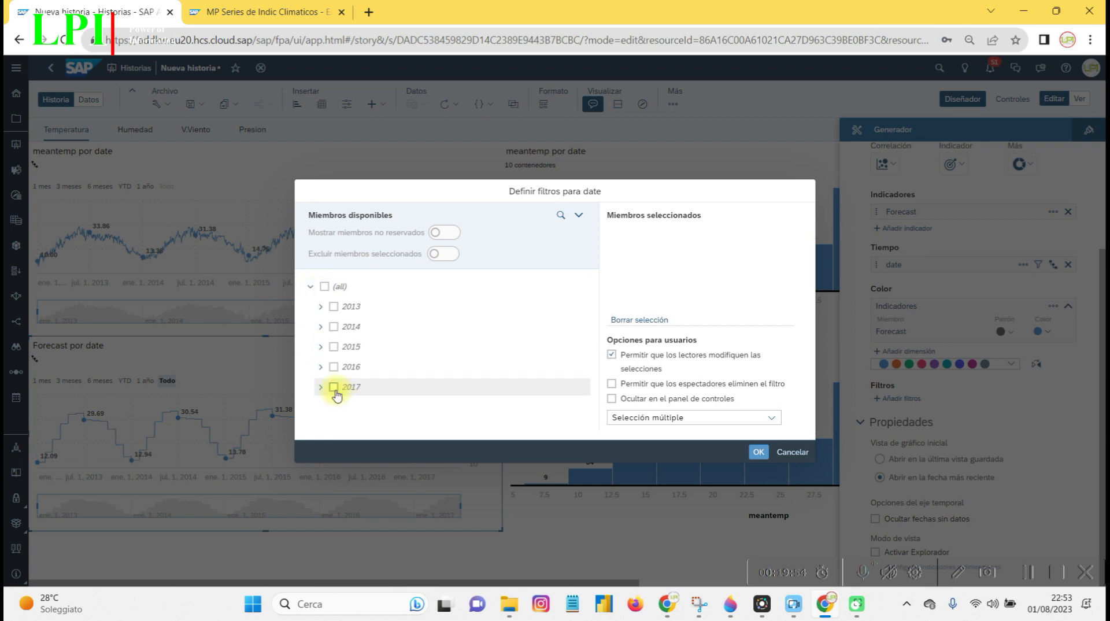
click(759, 451)
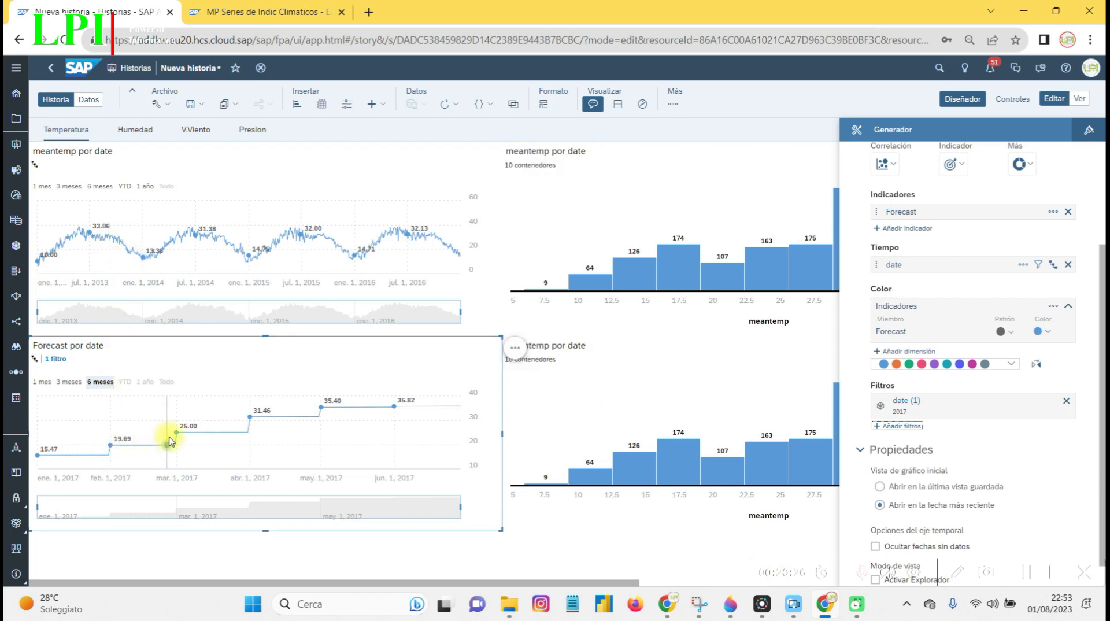
Step: Change the data source of the copied meantemp histogram to Resultados predicciones clima, accepting that the chart is cleared
click(520, 395)
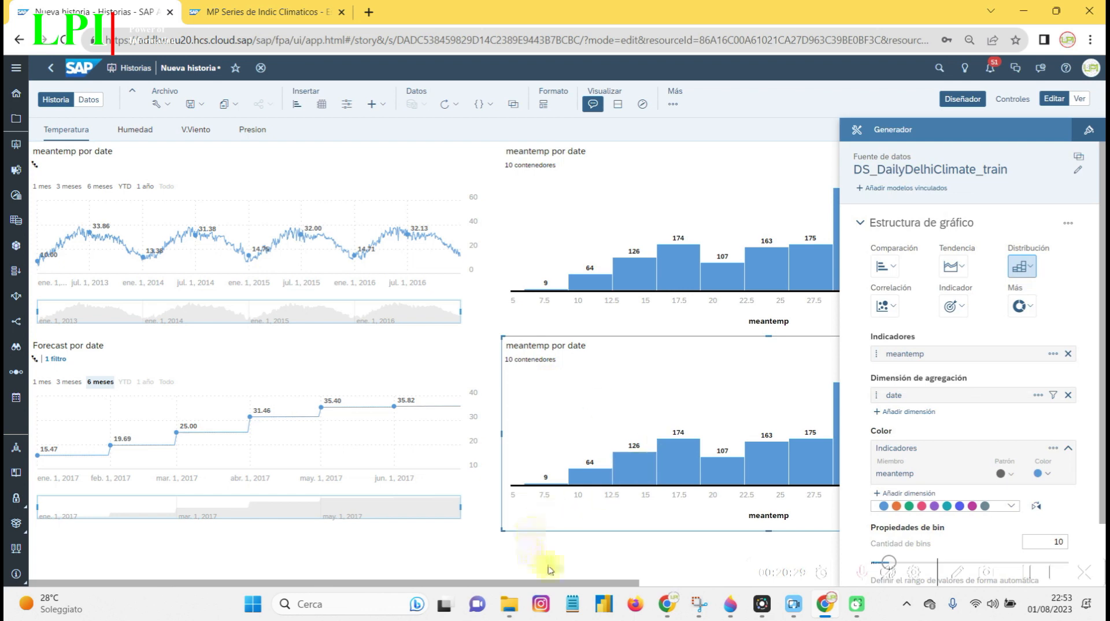
drag(568, 584, 830, 602)
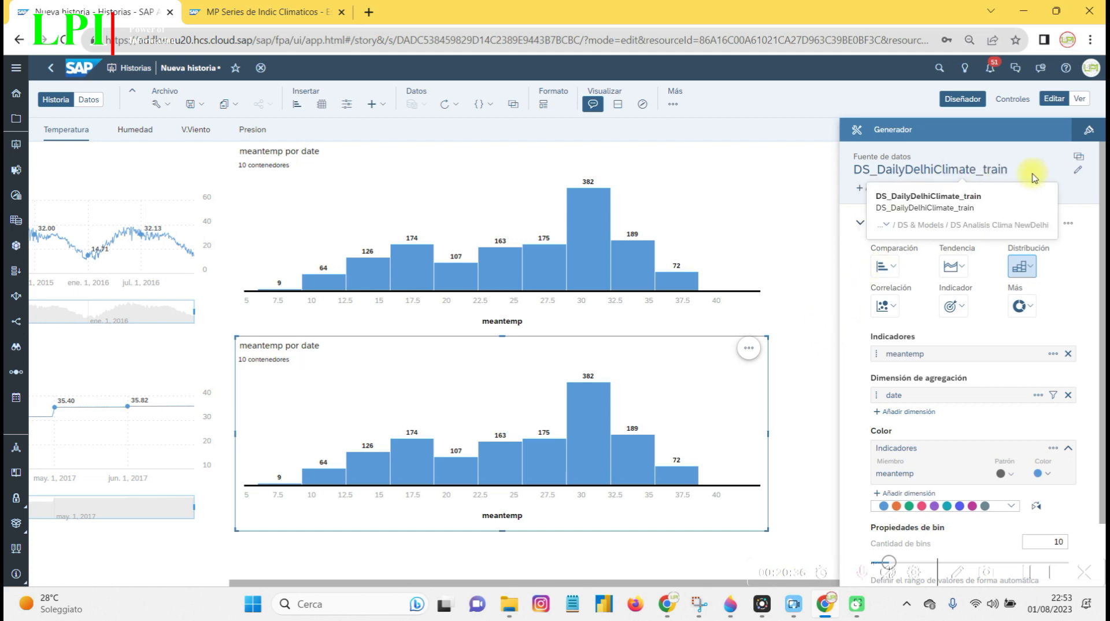
click(1078, 172)
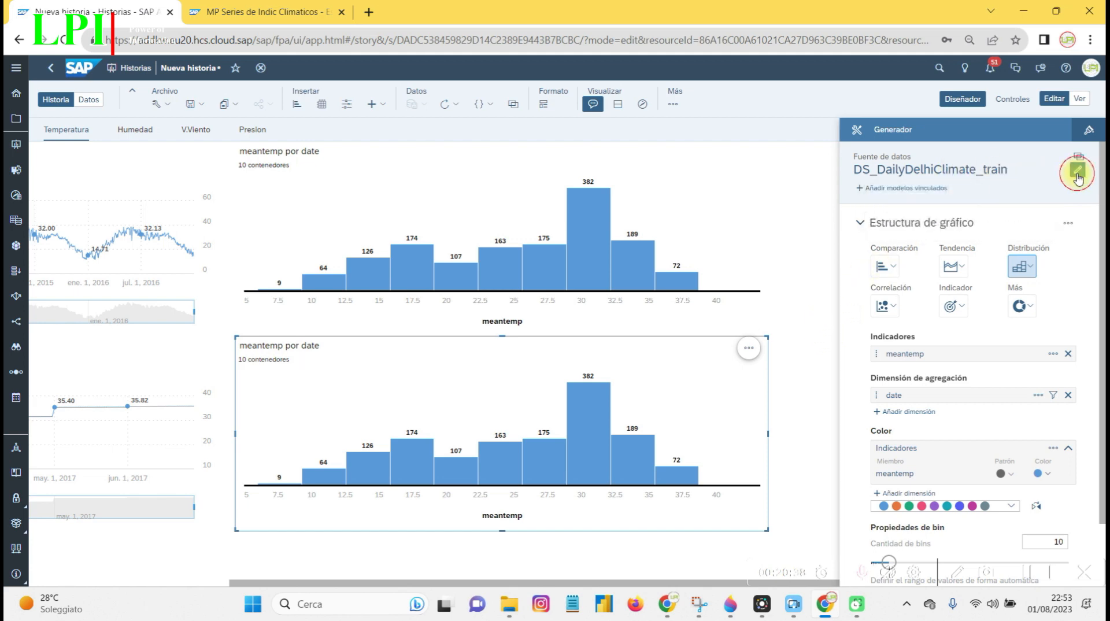
click(640, 347)
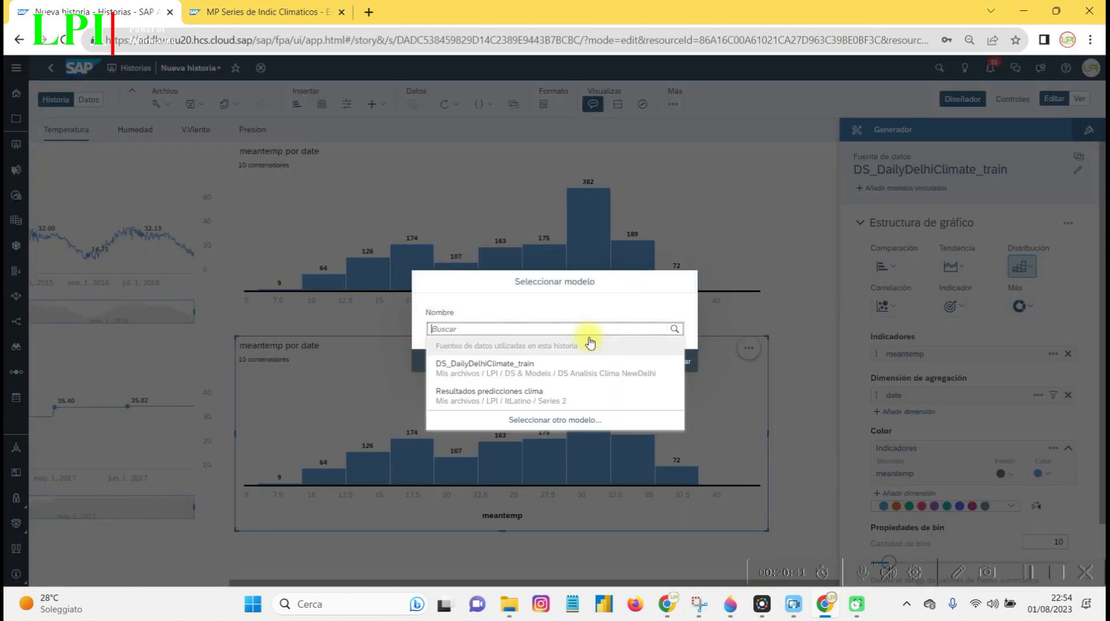
click(533, 396)
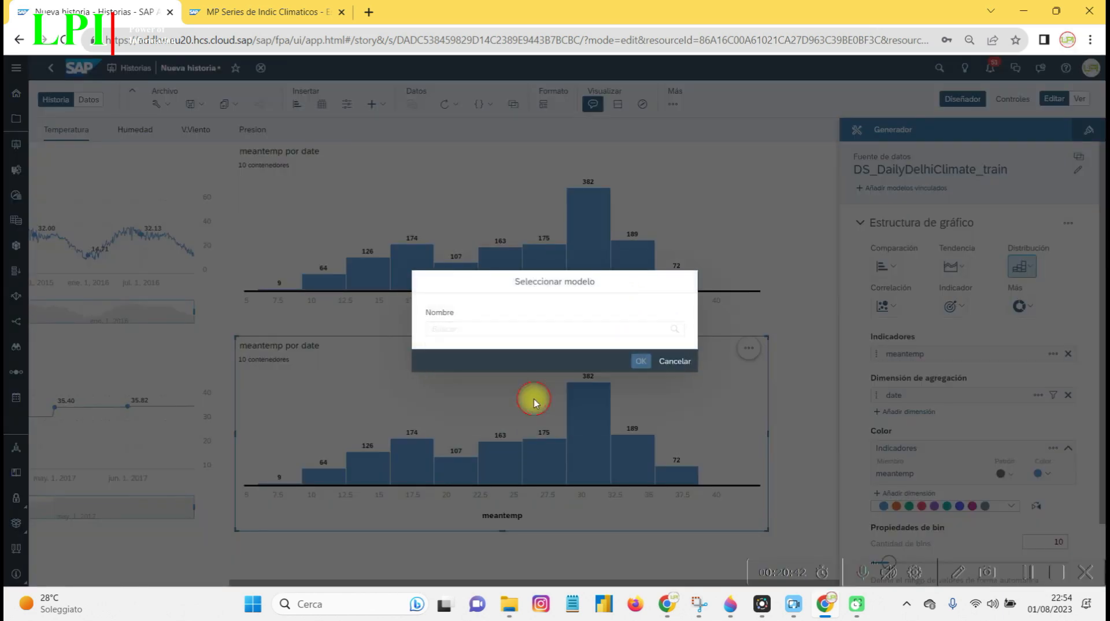
click(636, 363)
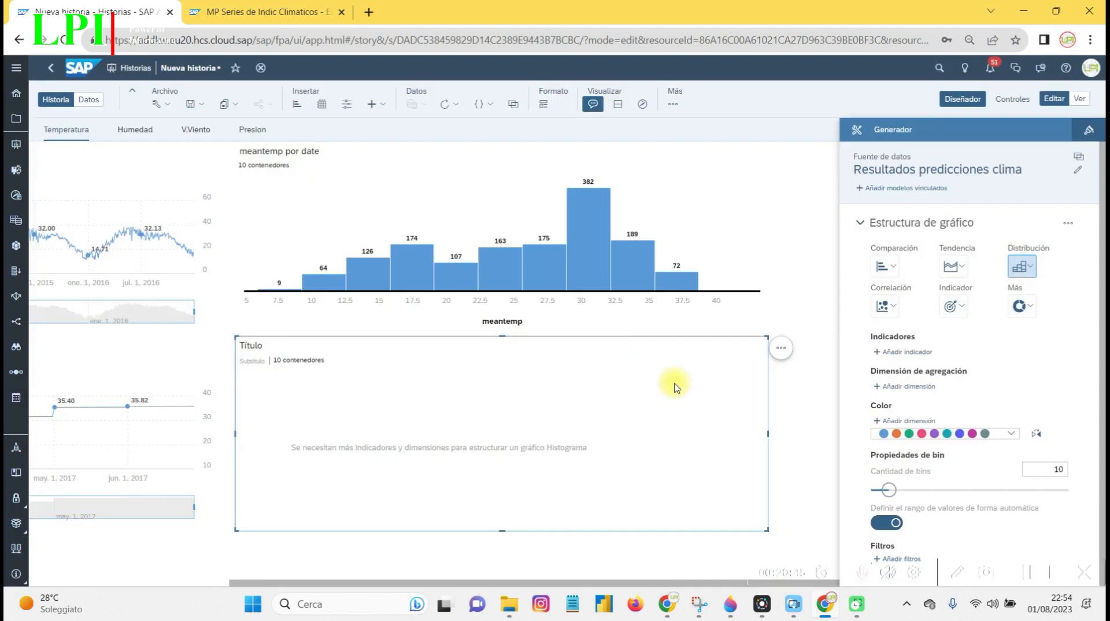
Step: Build the emptied histogram with the Forecast indicator and date as its aggregation dimension
click(906, 351)
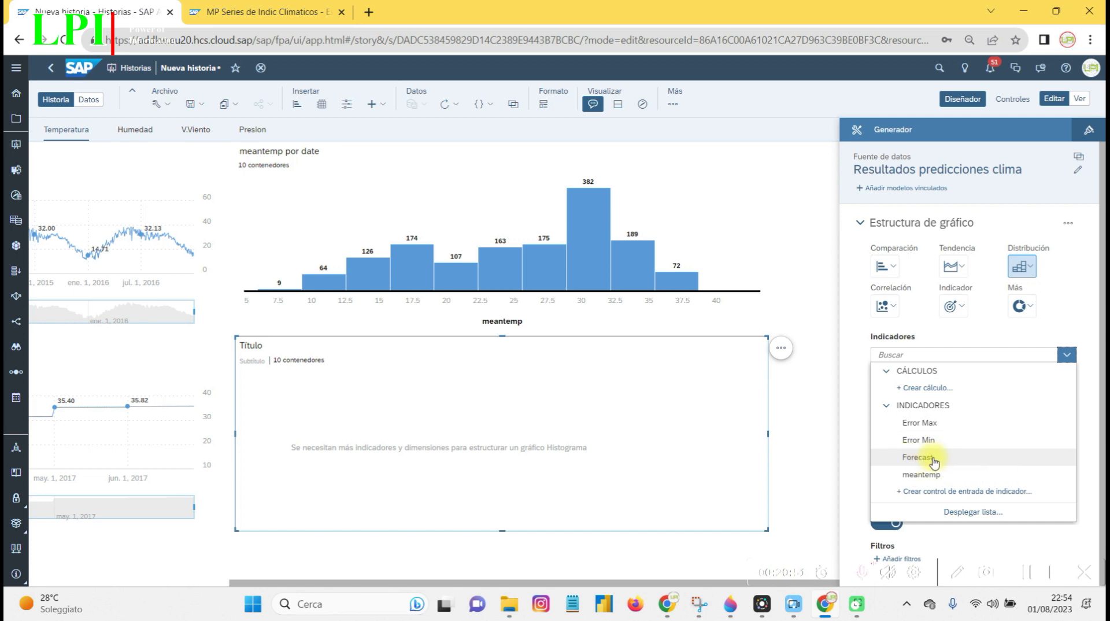
click(953, 460)
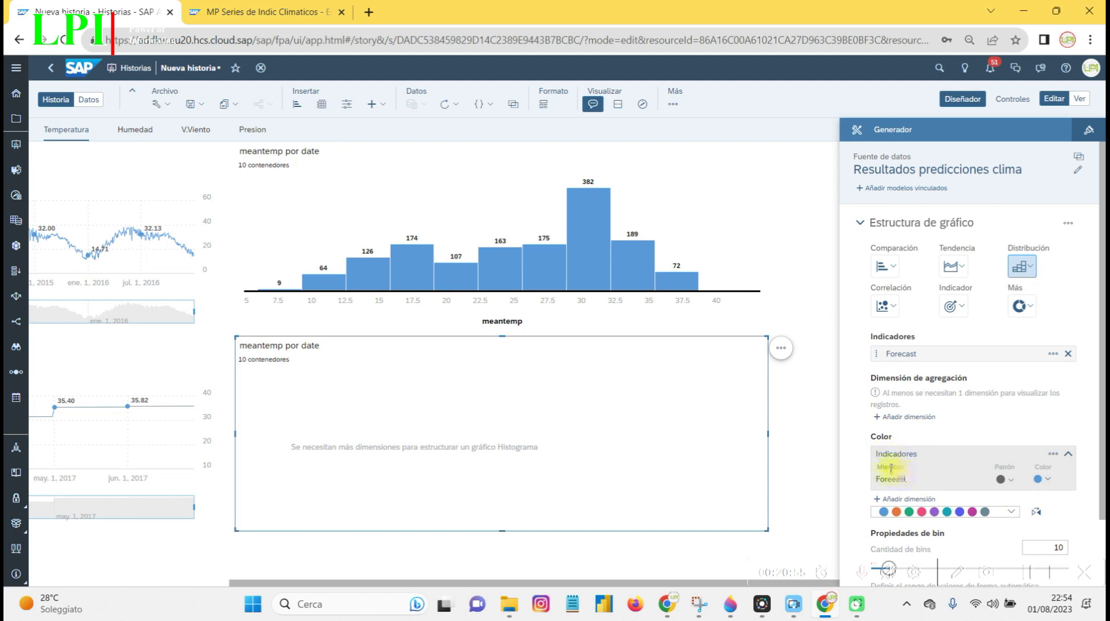
click(910, 421)
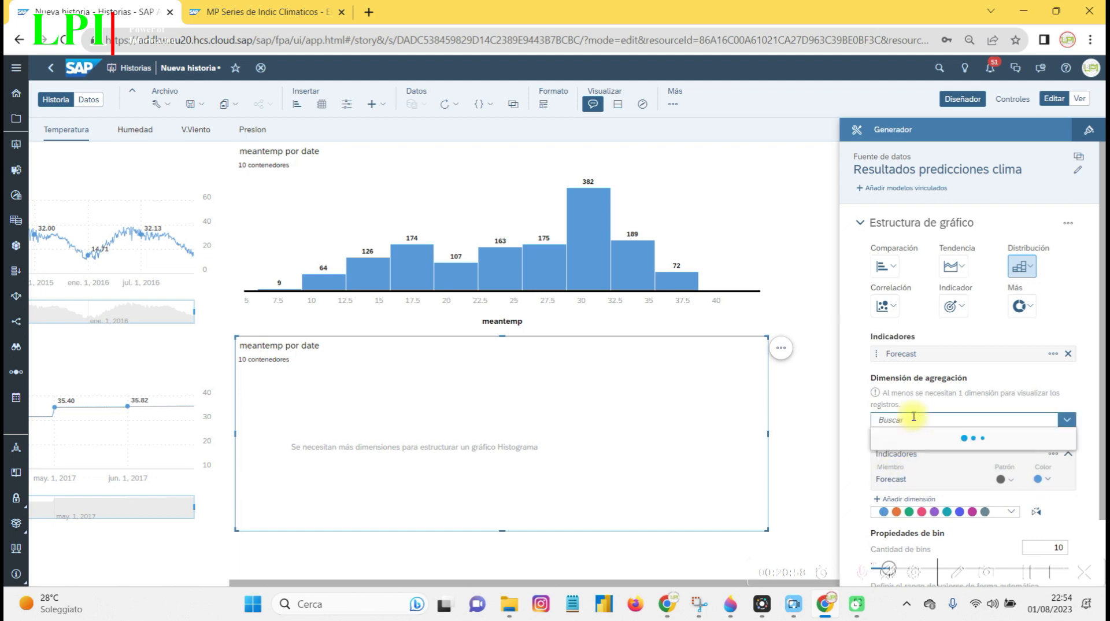
click(905, 438)
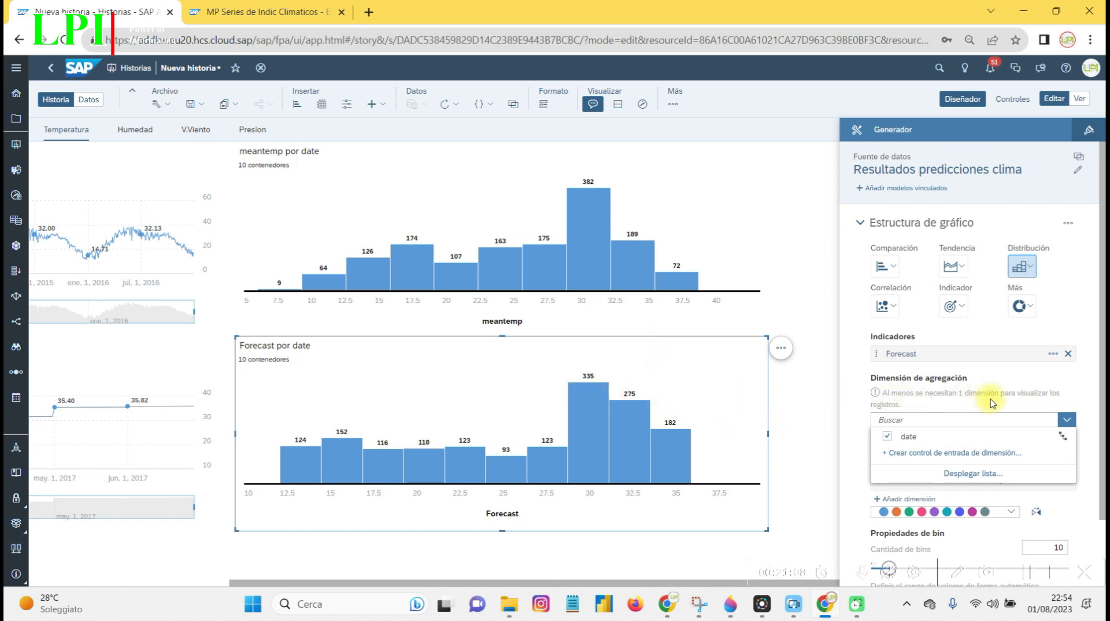
click(1071, 375)
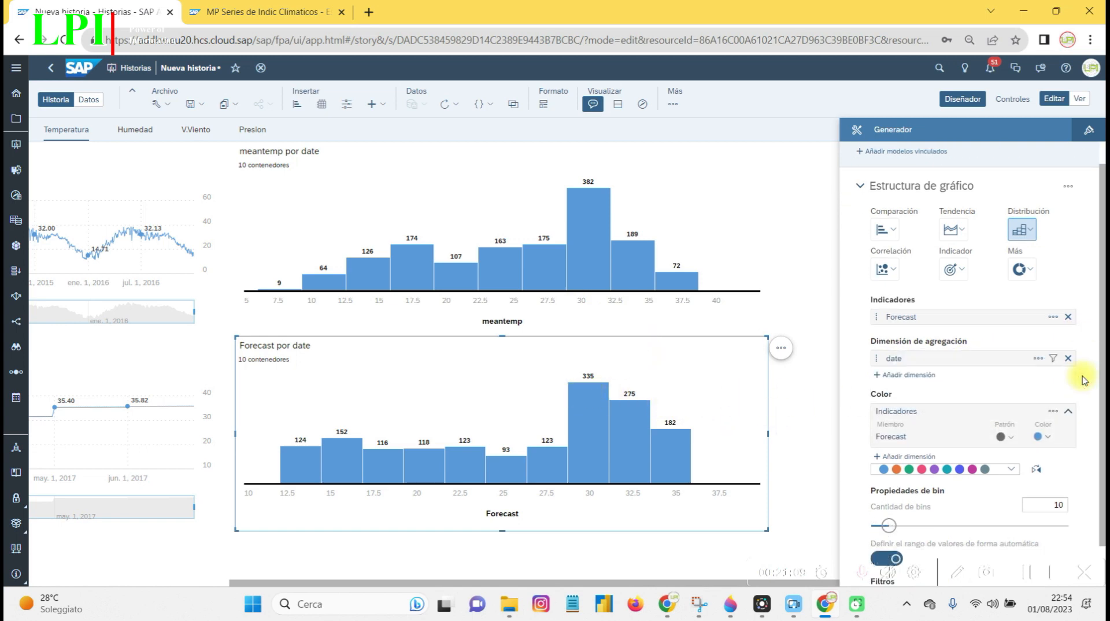
Step: Filter the Forecast histogram by date member to the year 2017
scroll(1071, 395, down, 2)
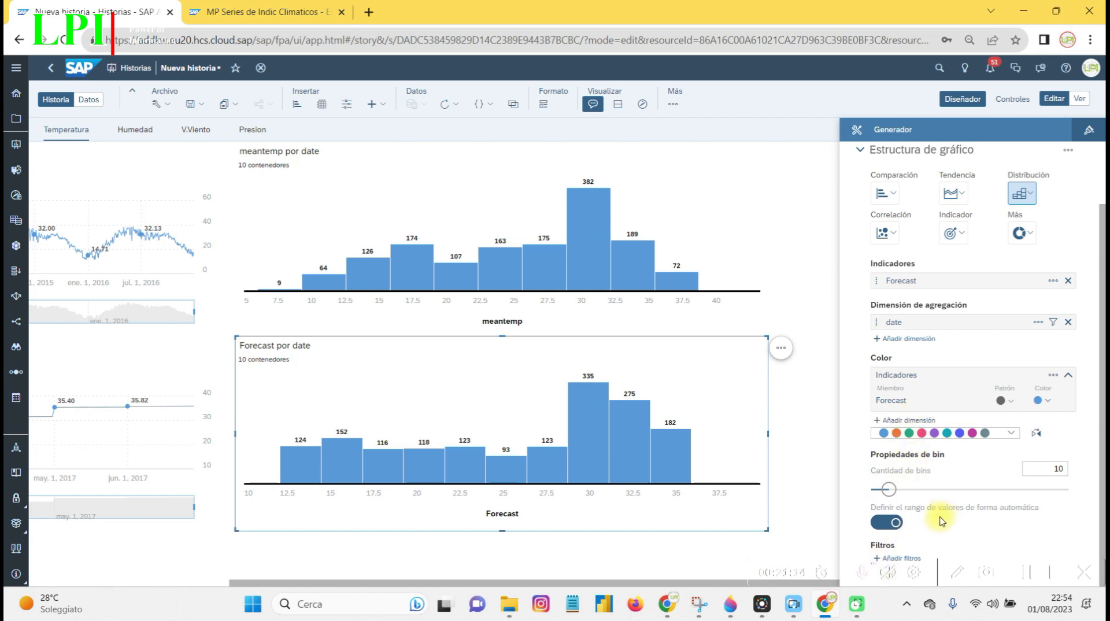
click(900, 559)
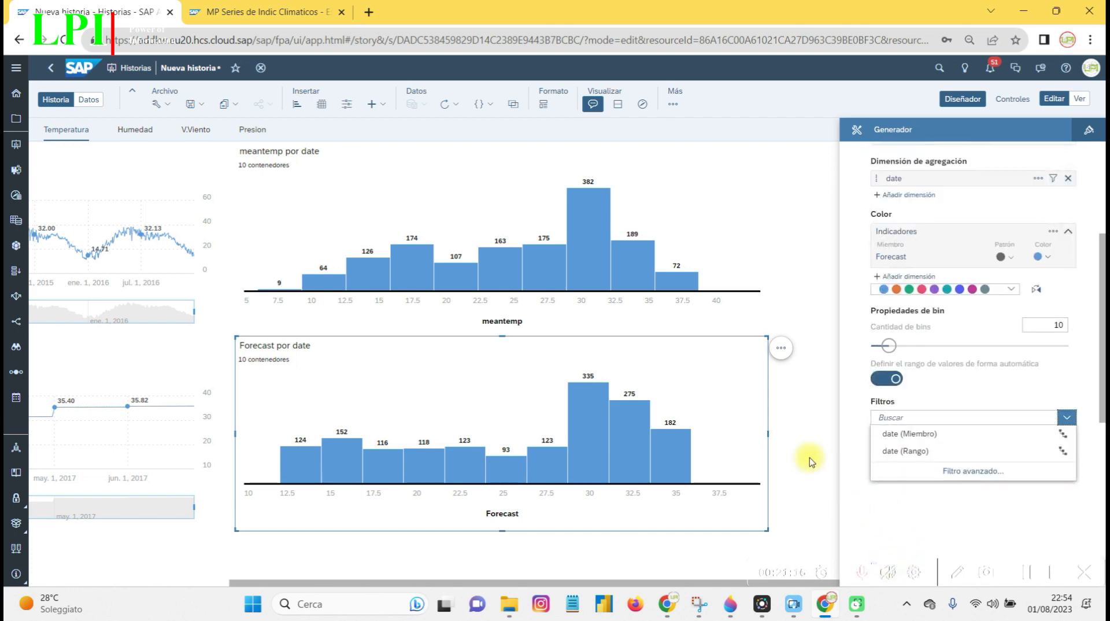
click(910, 434)
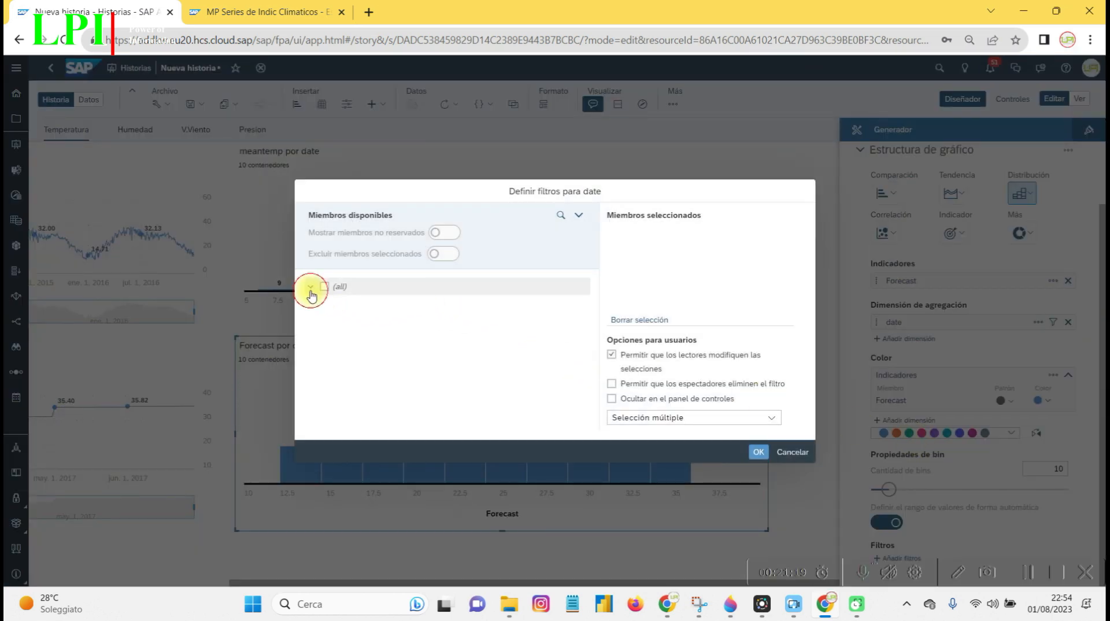
click(311, 287)
click(335, 386)
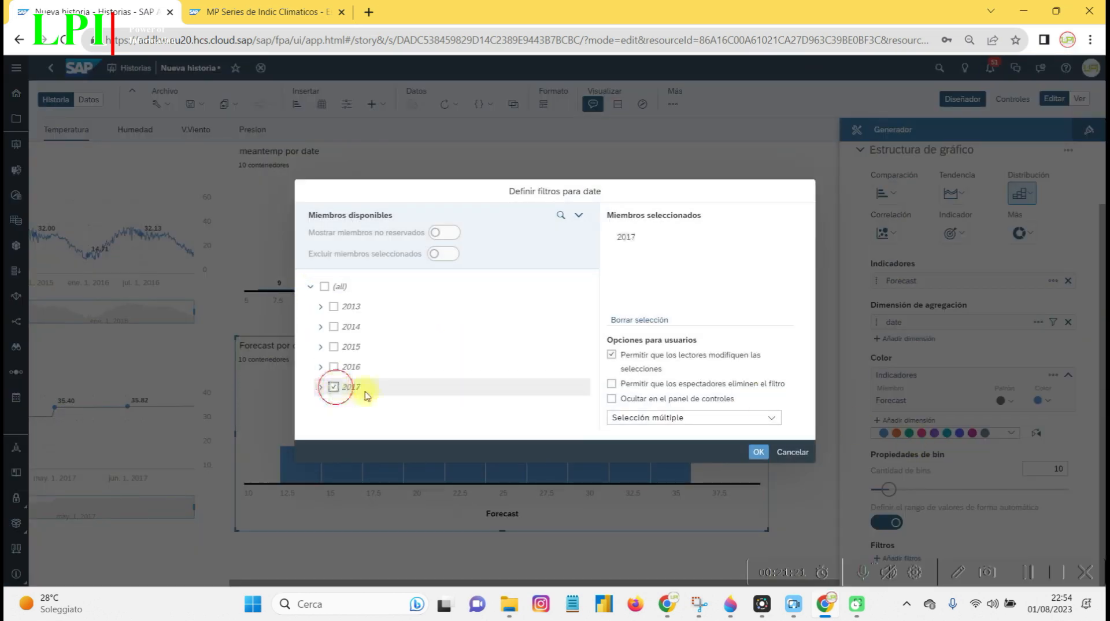
click(758, 453)
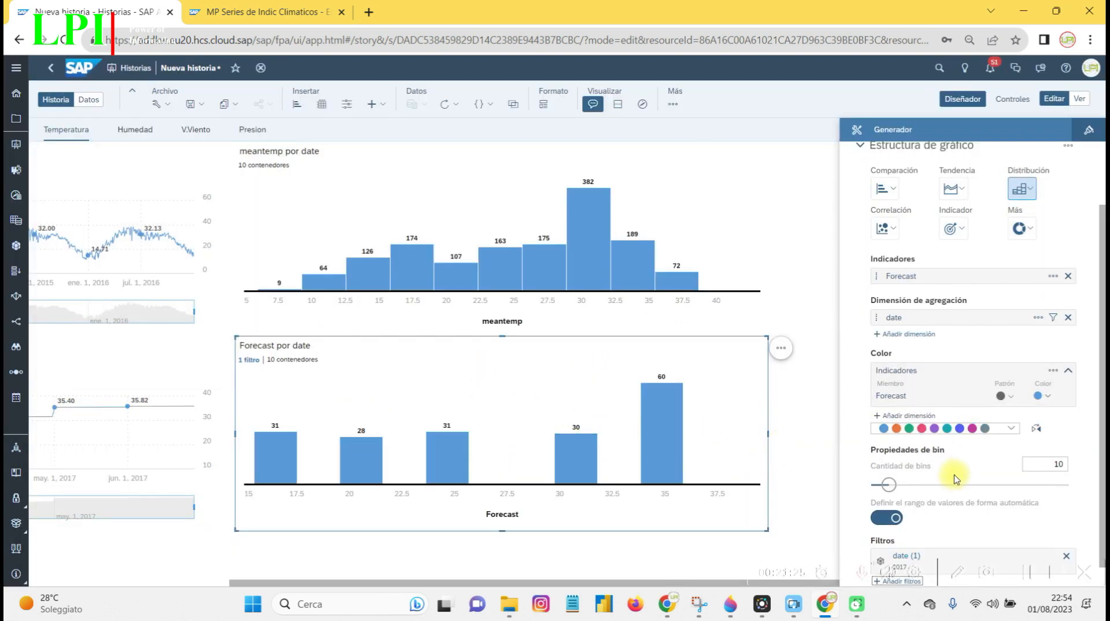
Step: Set the Forecast histogram's number of bins to 5 and display the story in view mode
drag(888, 485, 883, 487)
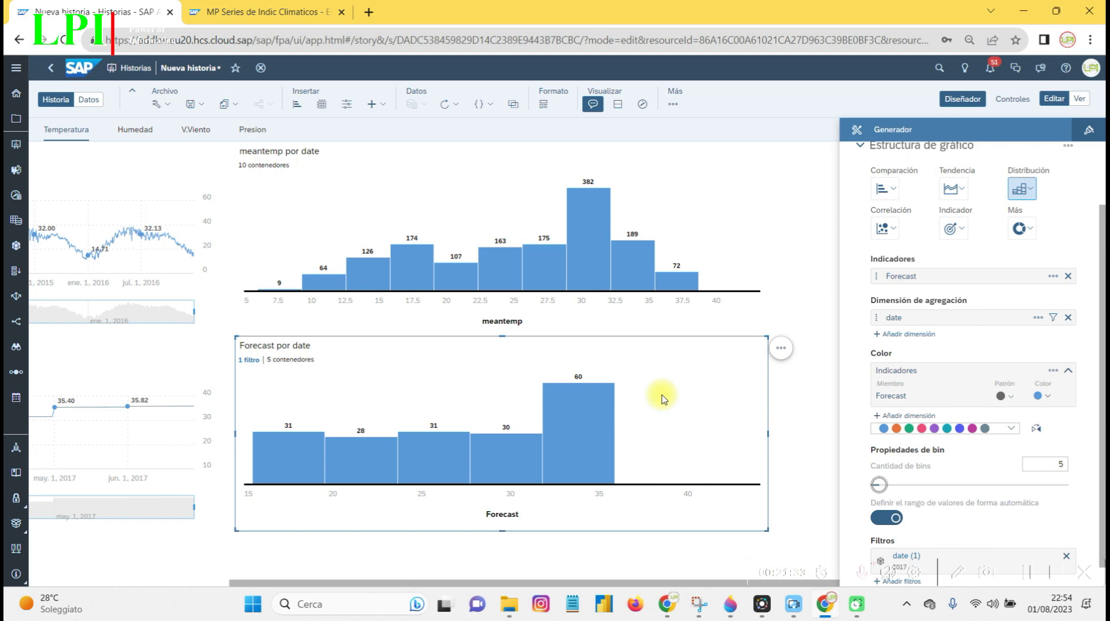
mouse_move(599, 396)
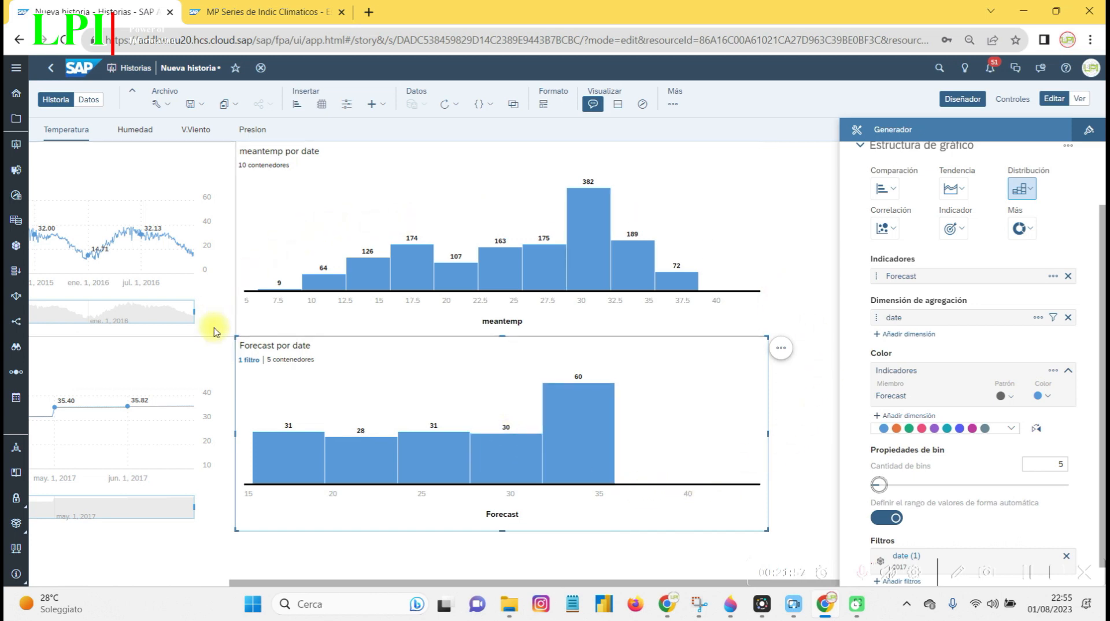
drag(560, 584, 297, 582)
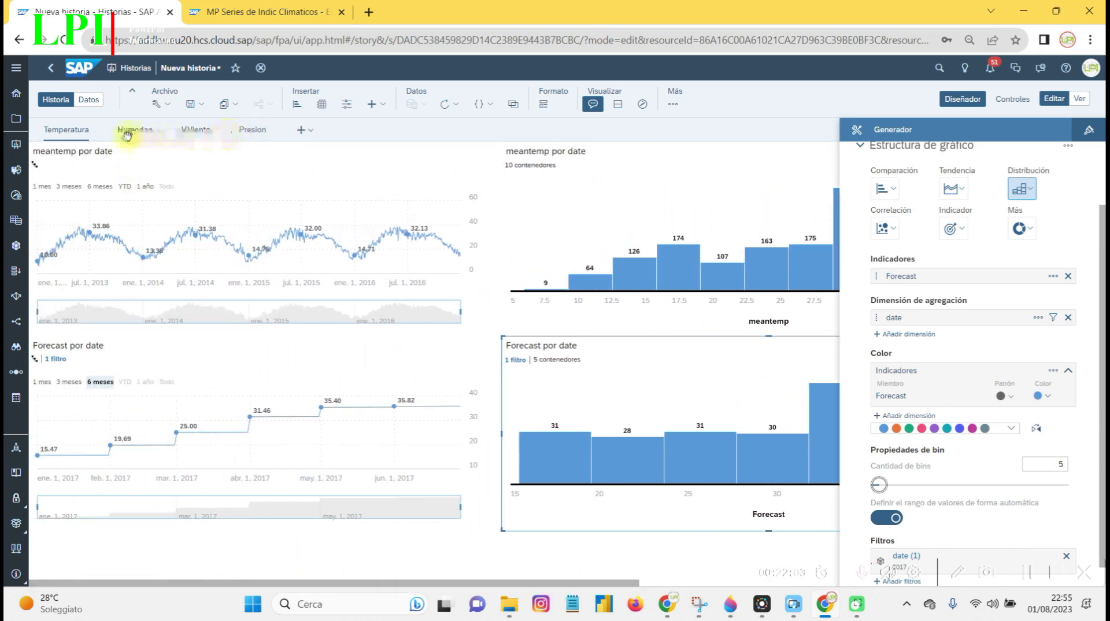
click(1080, 98)
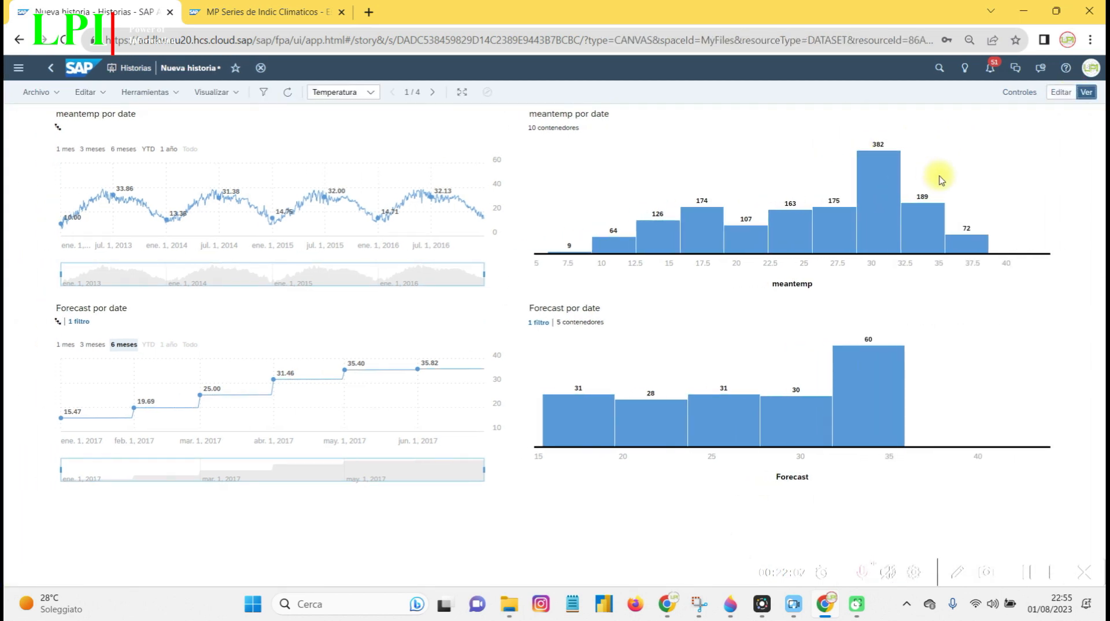